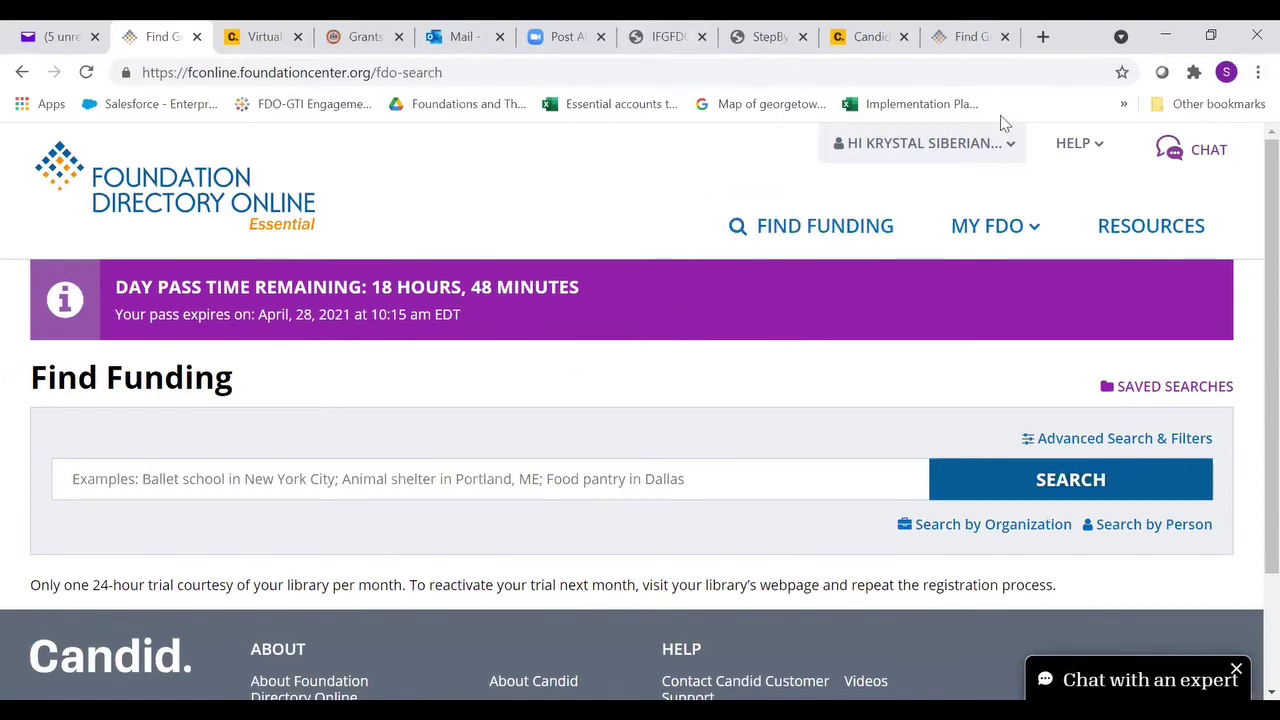
click(945, 143)
click(695, 289)
scroll(855, 463, down, 1)
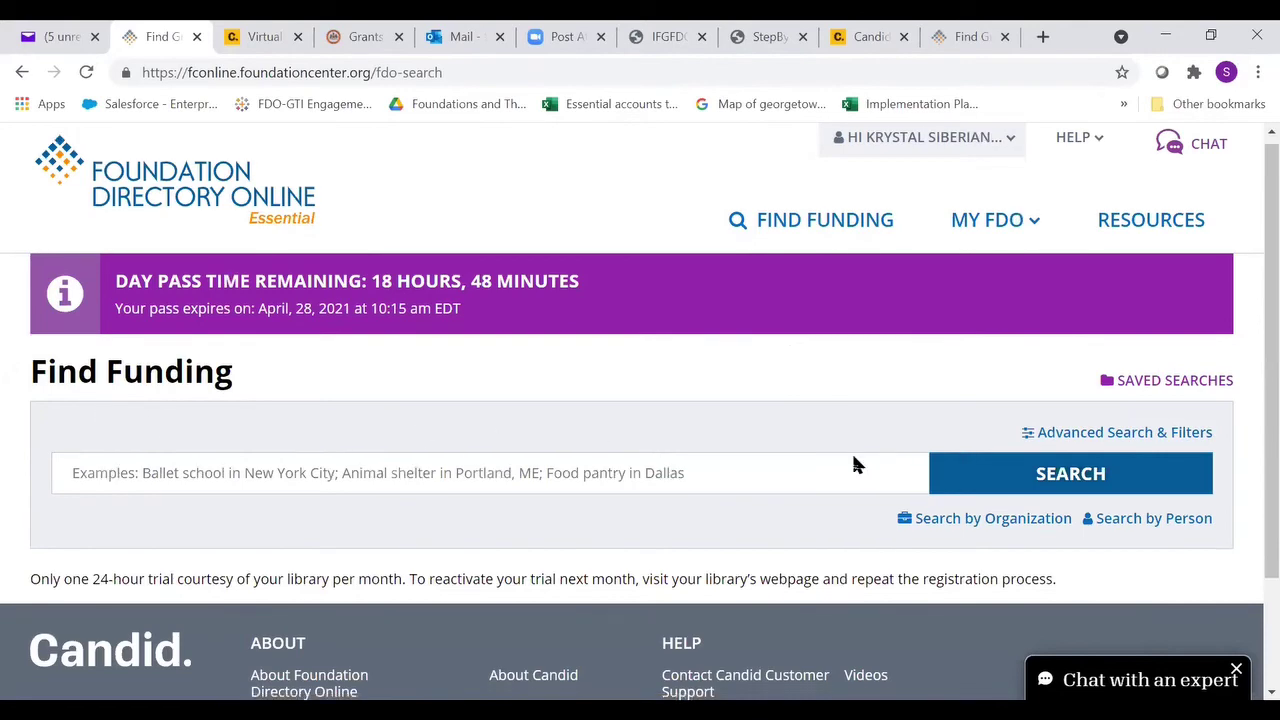
scroll(855, 463, down, 1)
Run a funding search for "Food banks in fairfax county va"
click(617, 377)
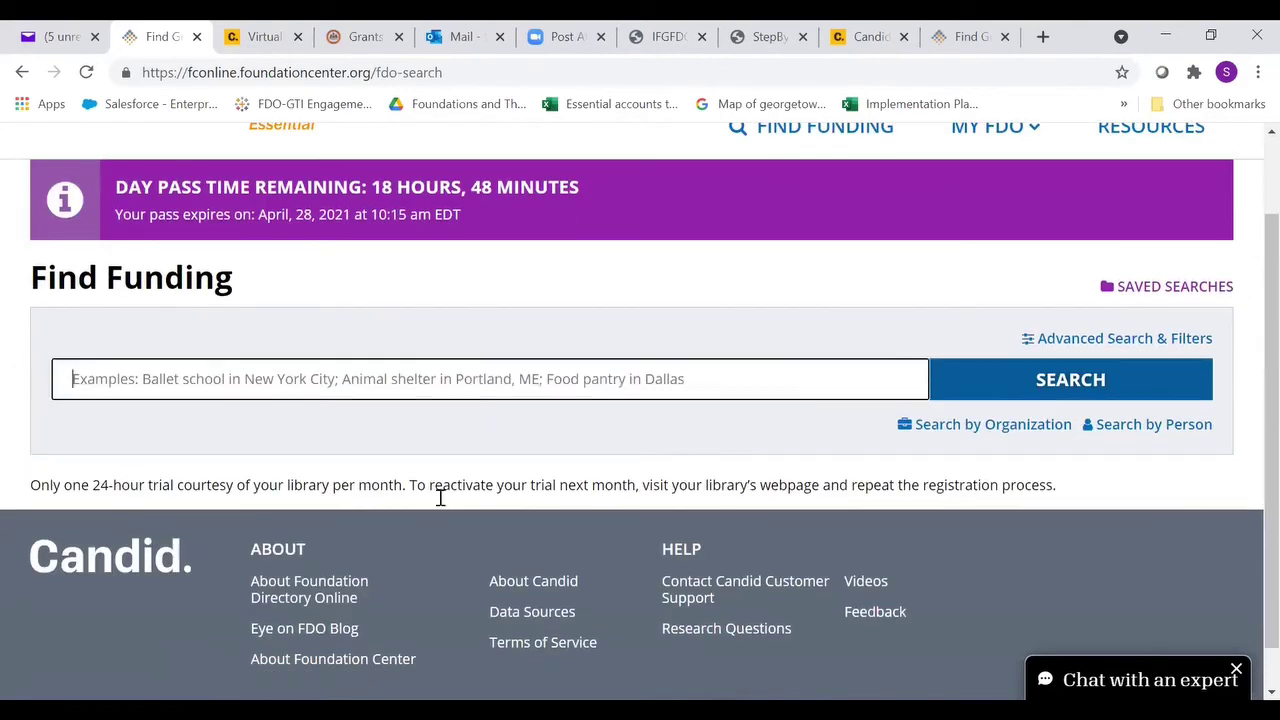
scroll(150, 552, up, 1)
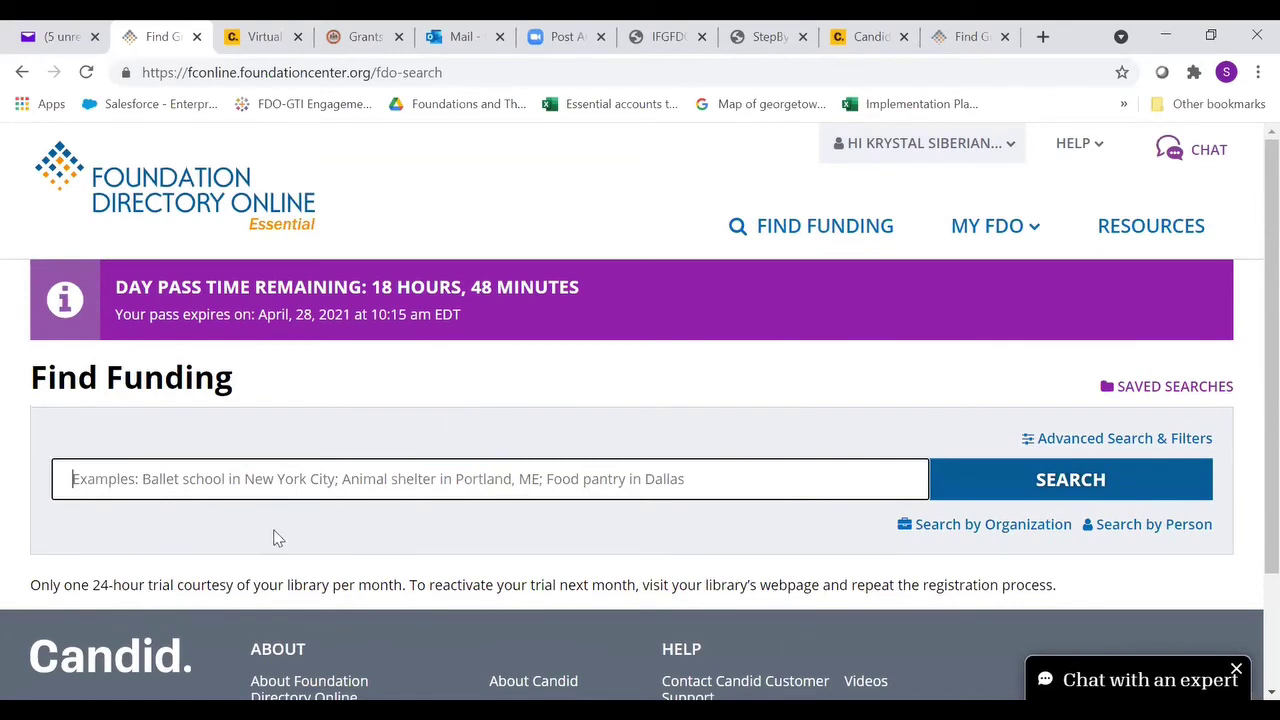
scroll(274, 537, down, 1)
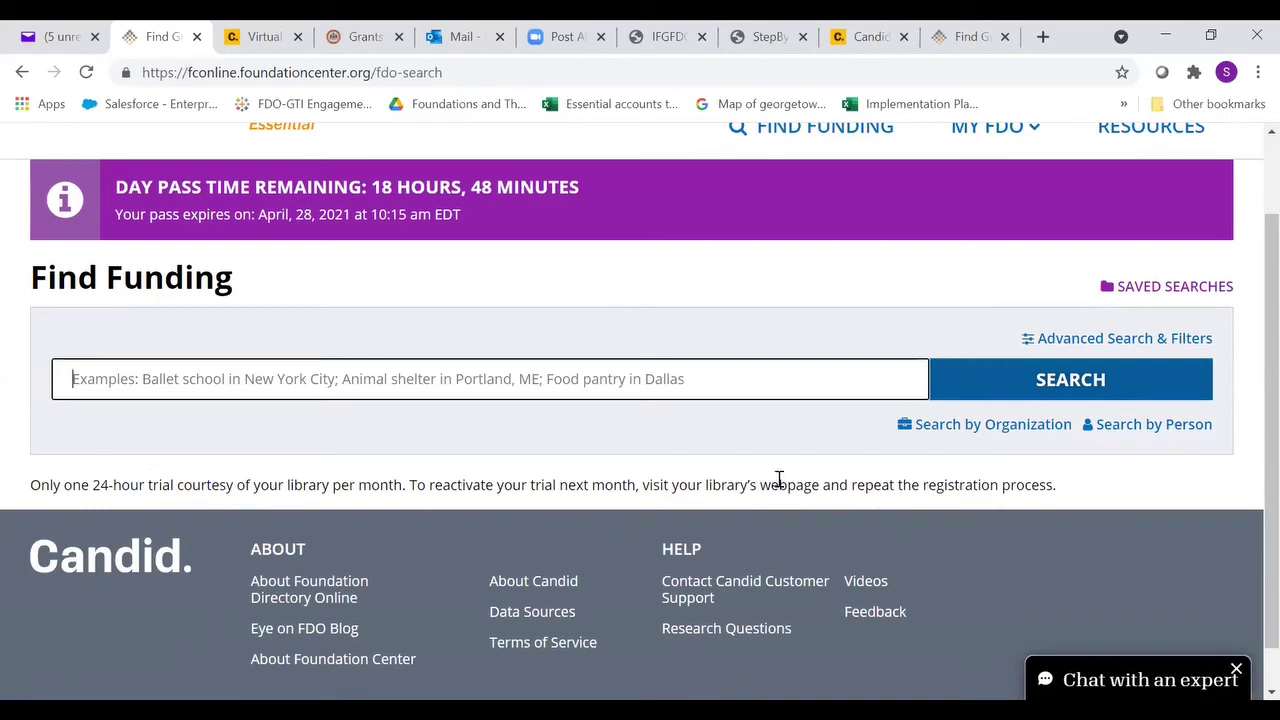
scroll(871, 578, up, 1)
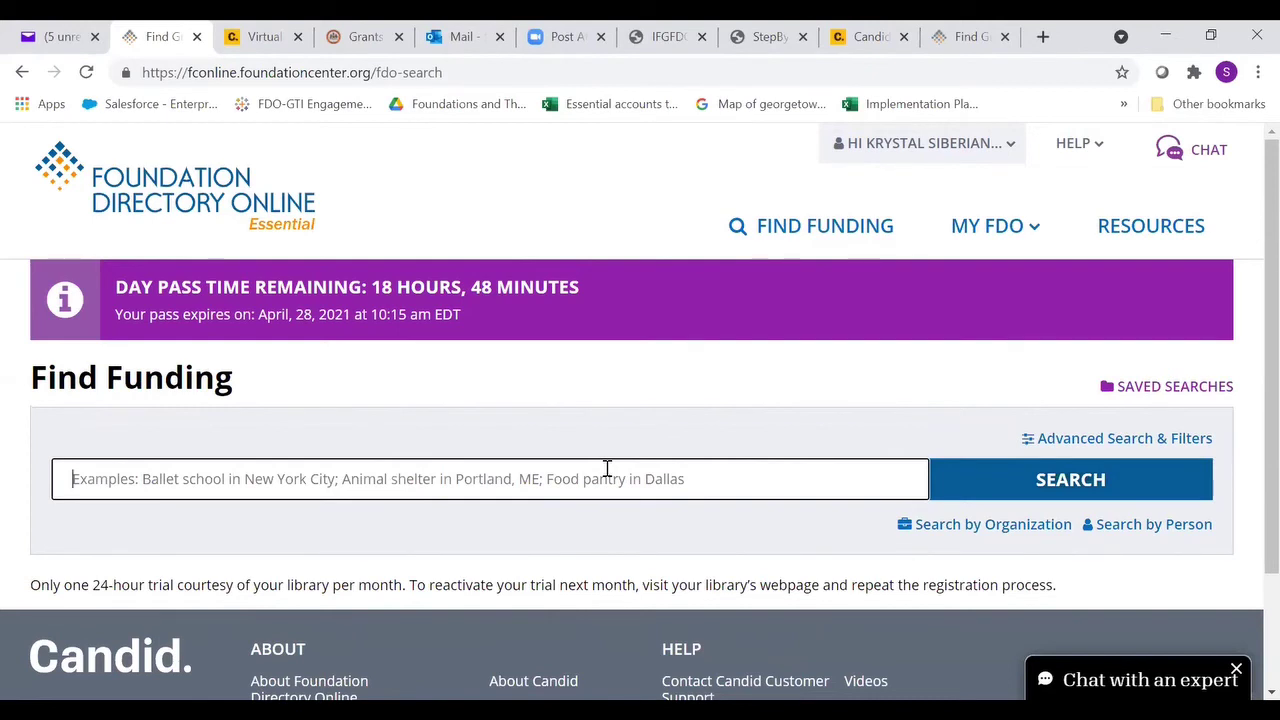
text(Fo)
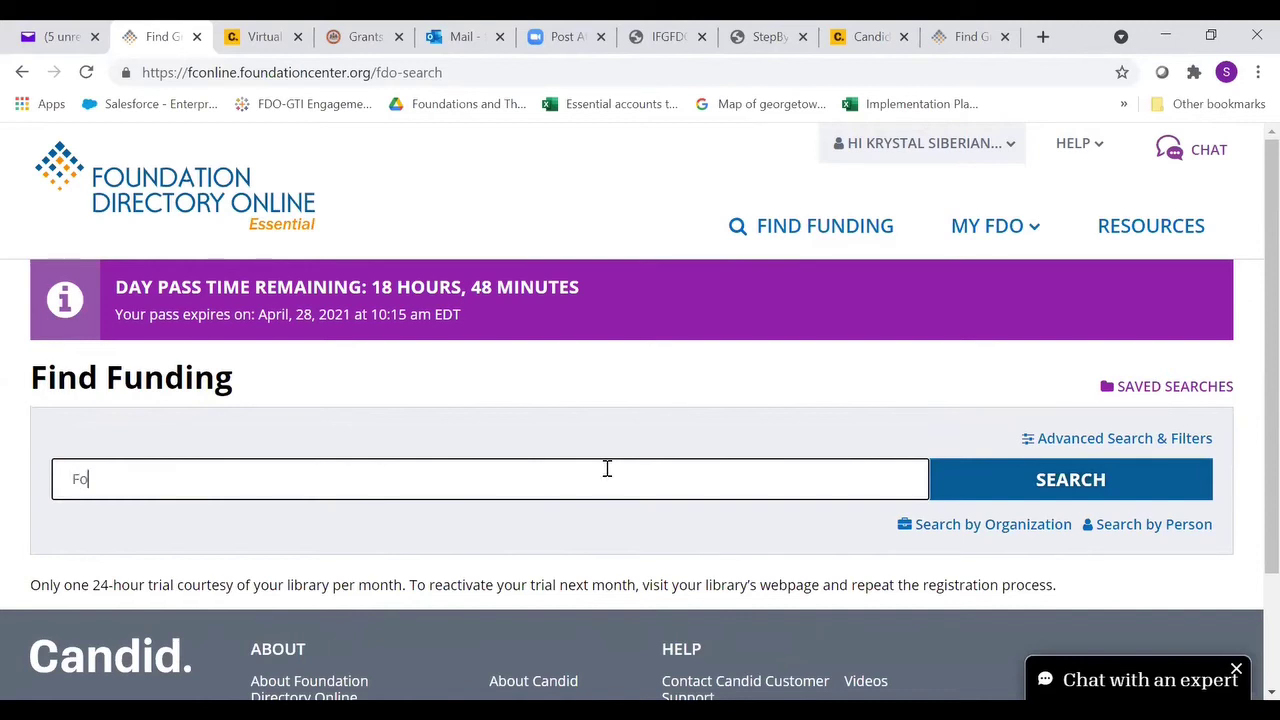
text(od banks in)
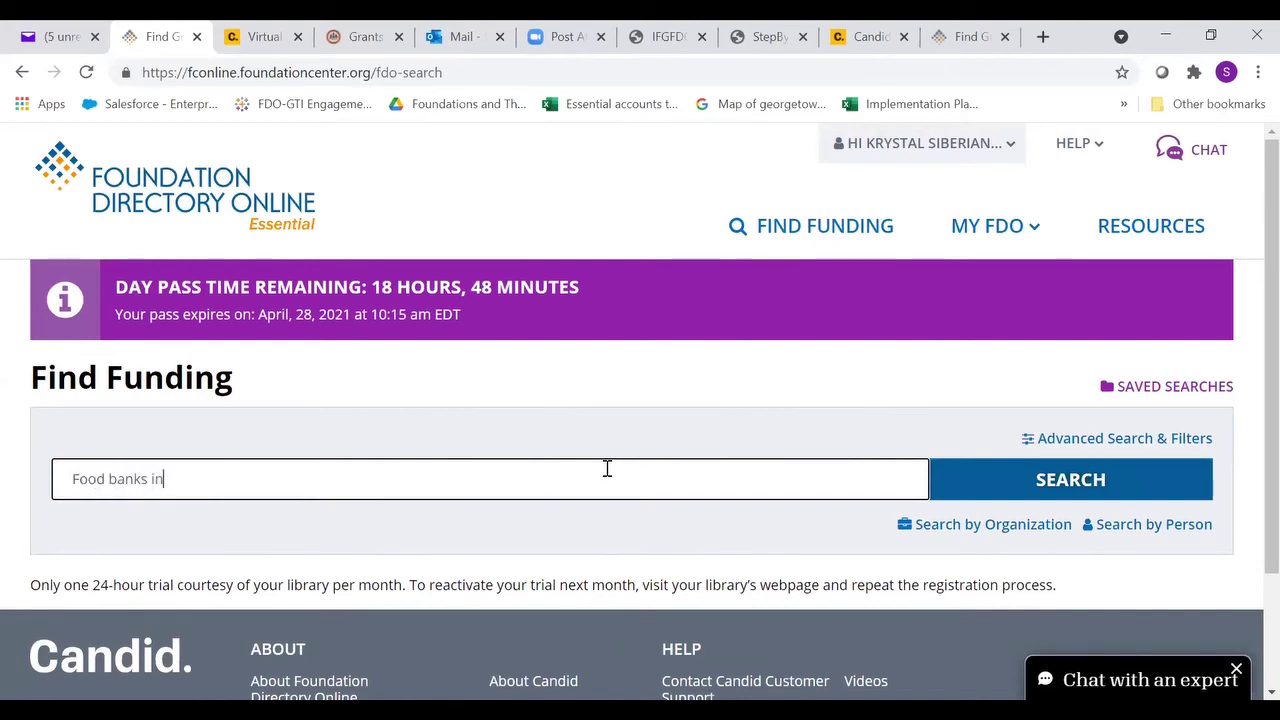
text( fairfax cou)
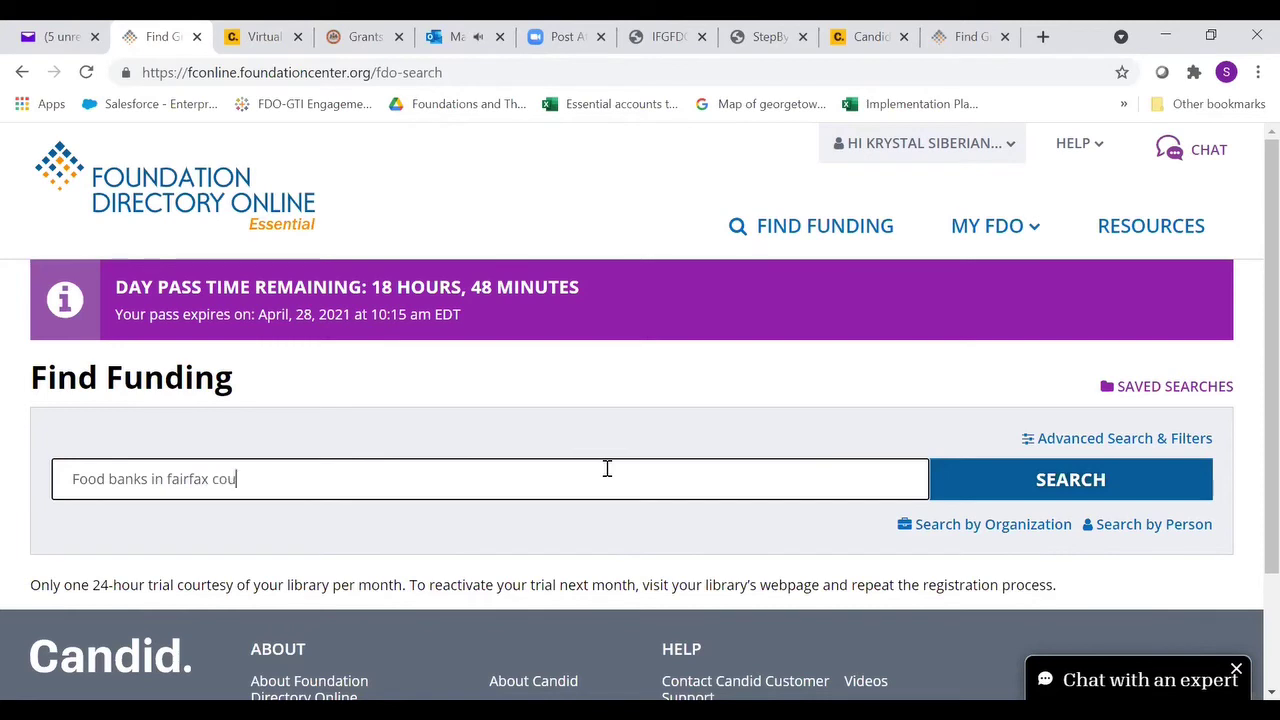
text(nty va)
key(Return)
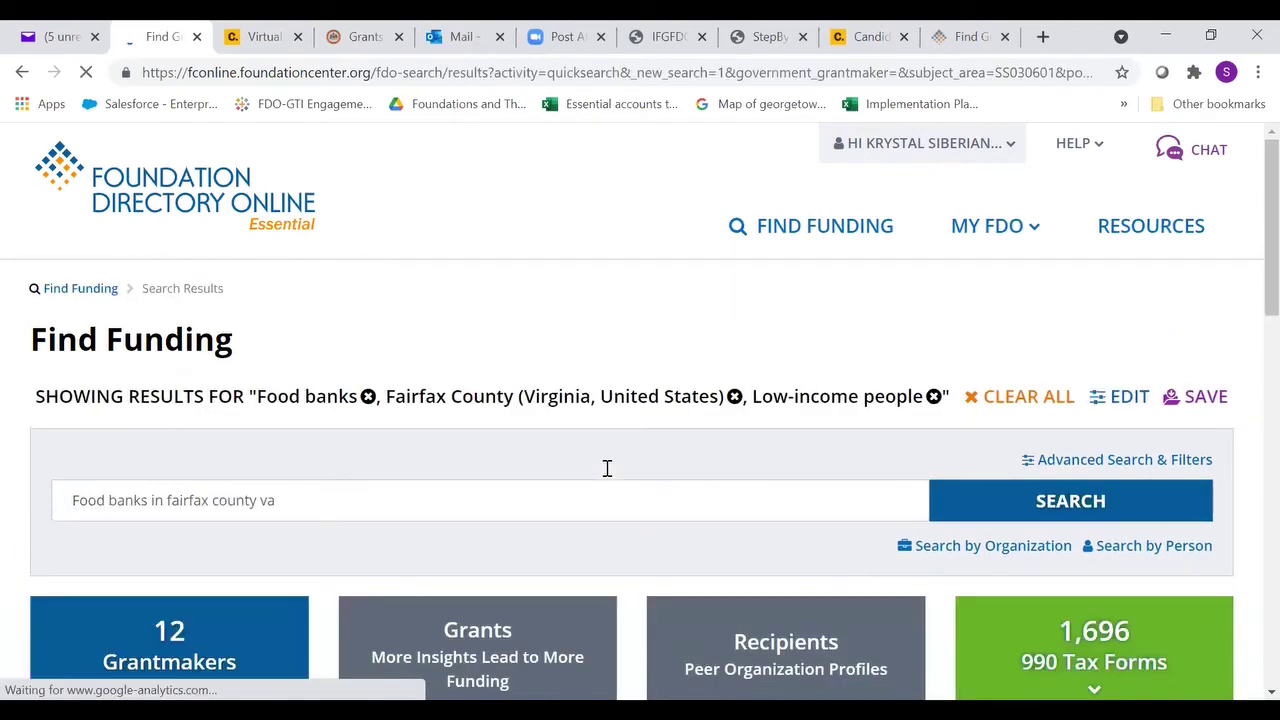
Remove the "Low-income people" criterion from the search, keeping food banks and Fairfax County
scroll(606, 466, down, 1)
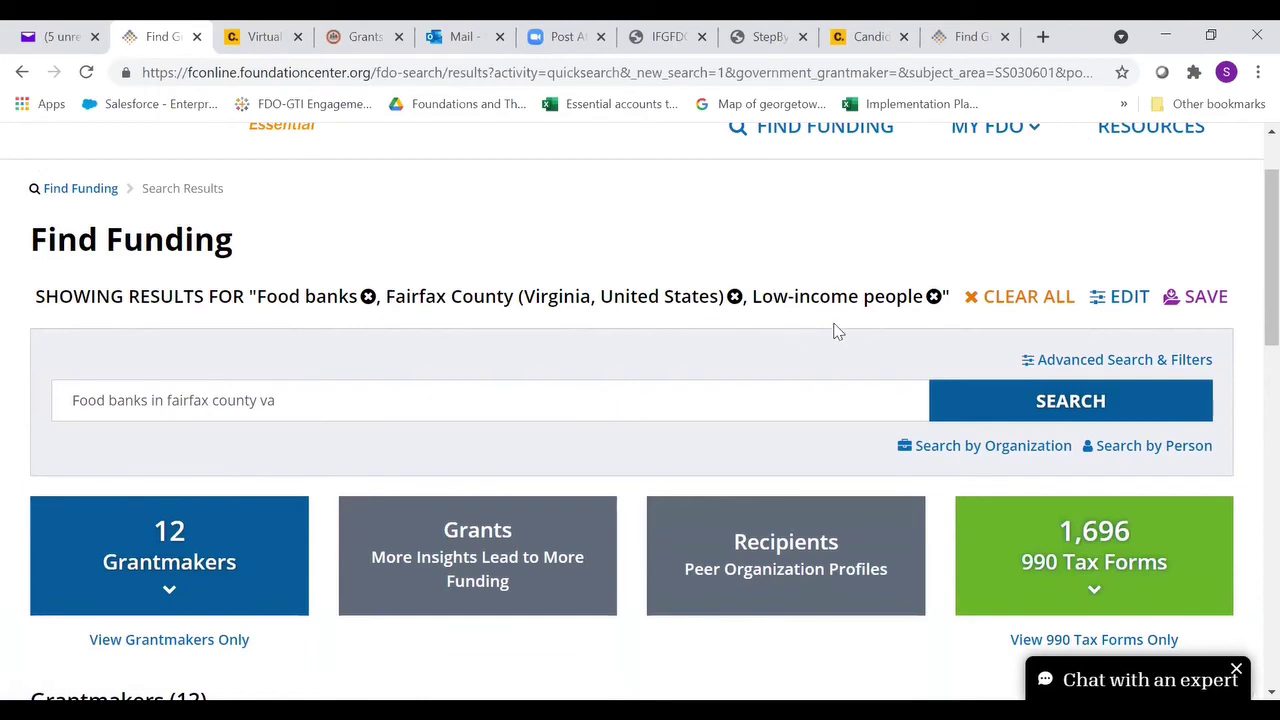
click(933, 298)
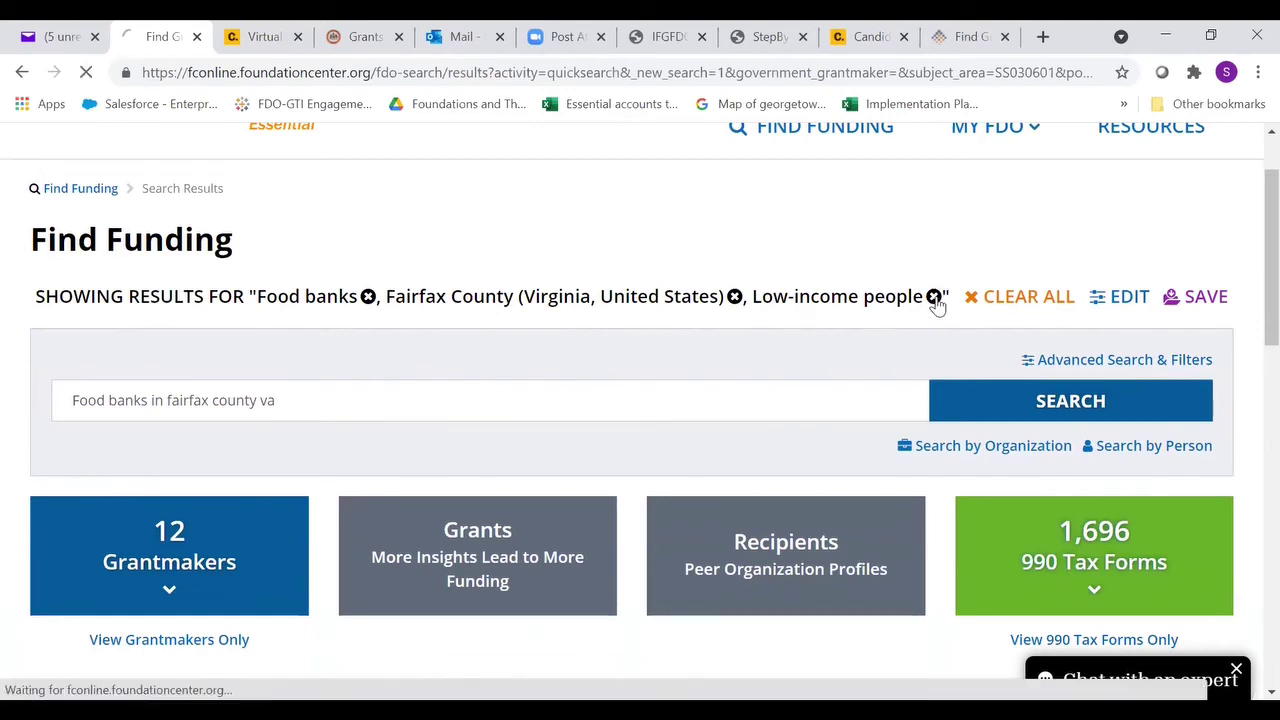
scroll(820, 357, down, 1)
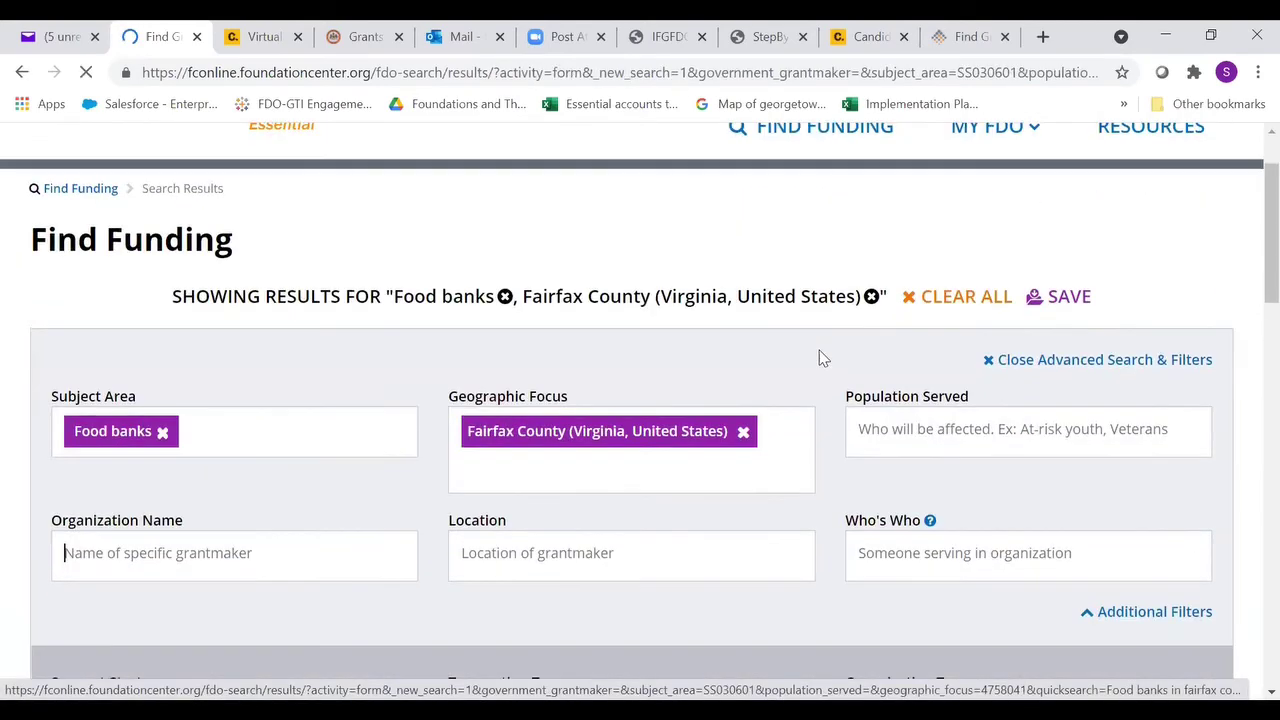
scroll(852, 208, down, 1)
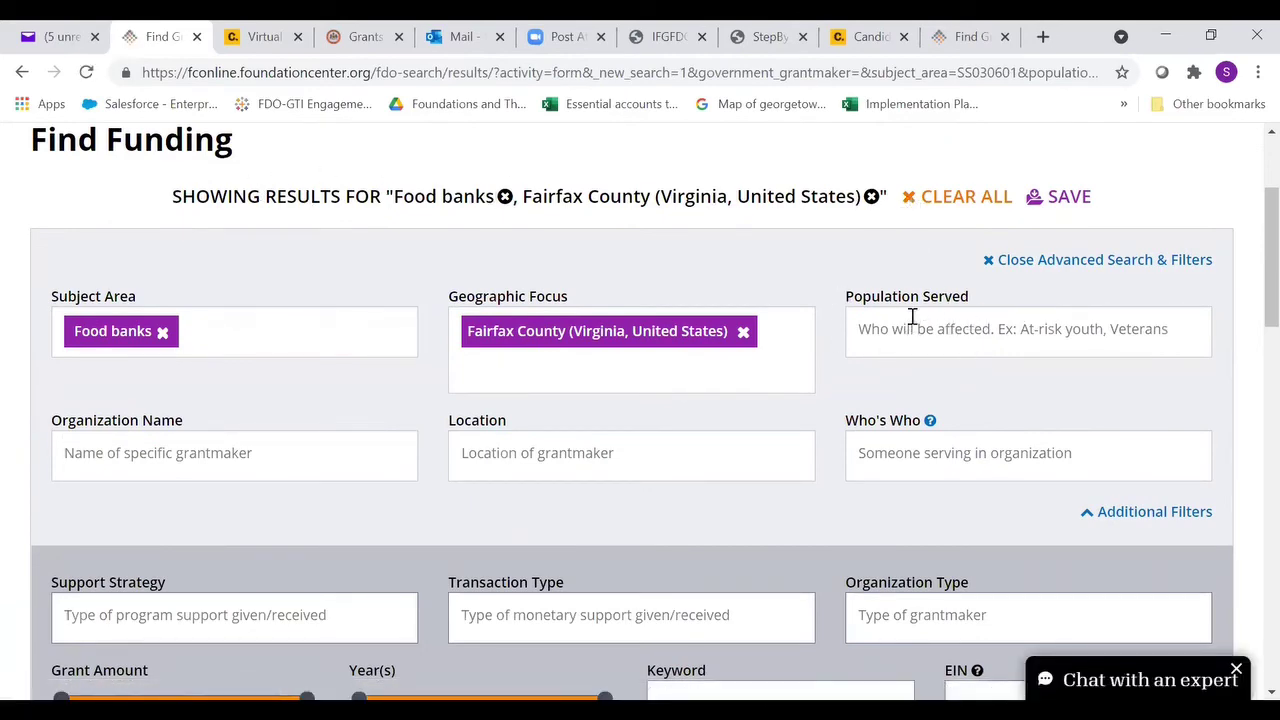
Set the start of the year range to 2015 in the additional filters and rerun the search
scroll(929, 352, down, 1)
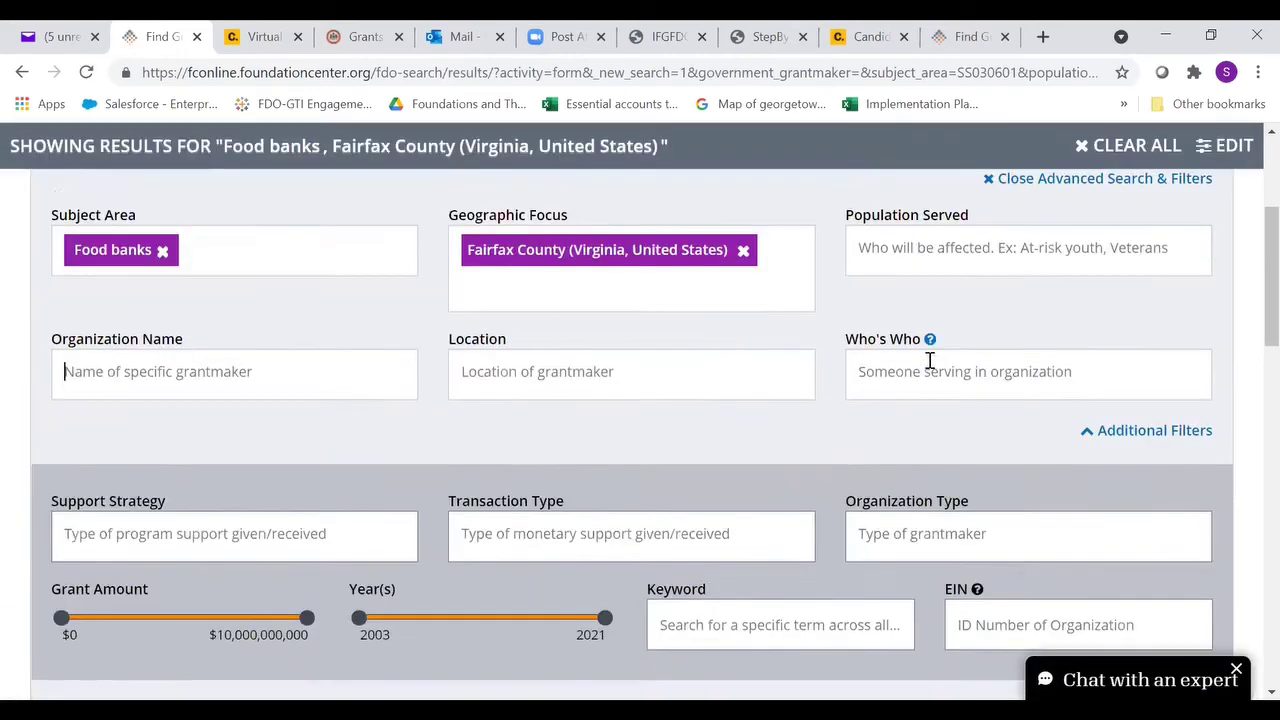
scroll(929, 360, down, 1)
scroll(838, 285, up, 2)
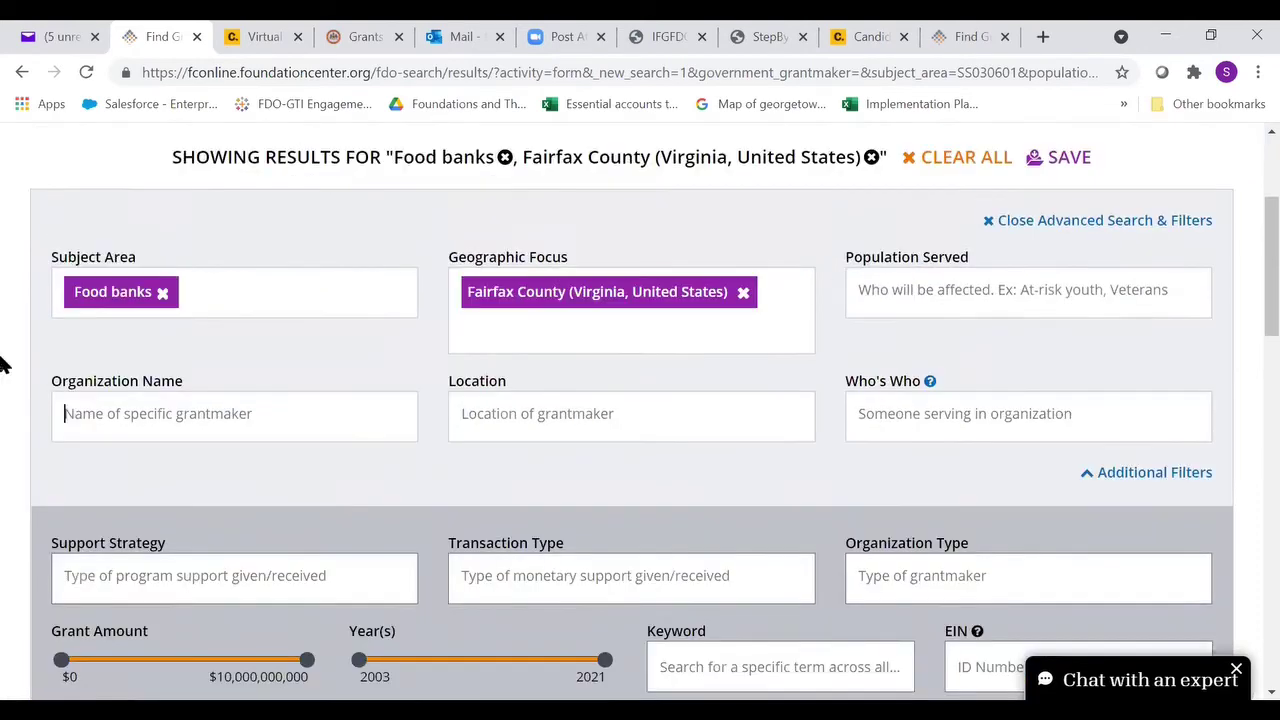
scroll(314, 440, down, 2)
scroll(998, 472, down, 1)
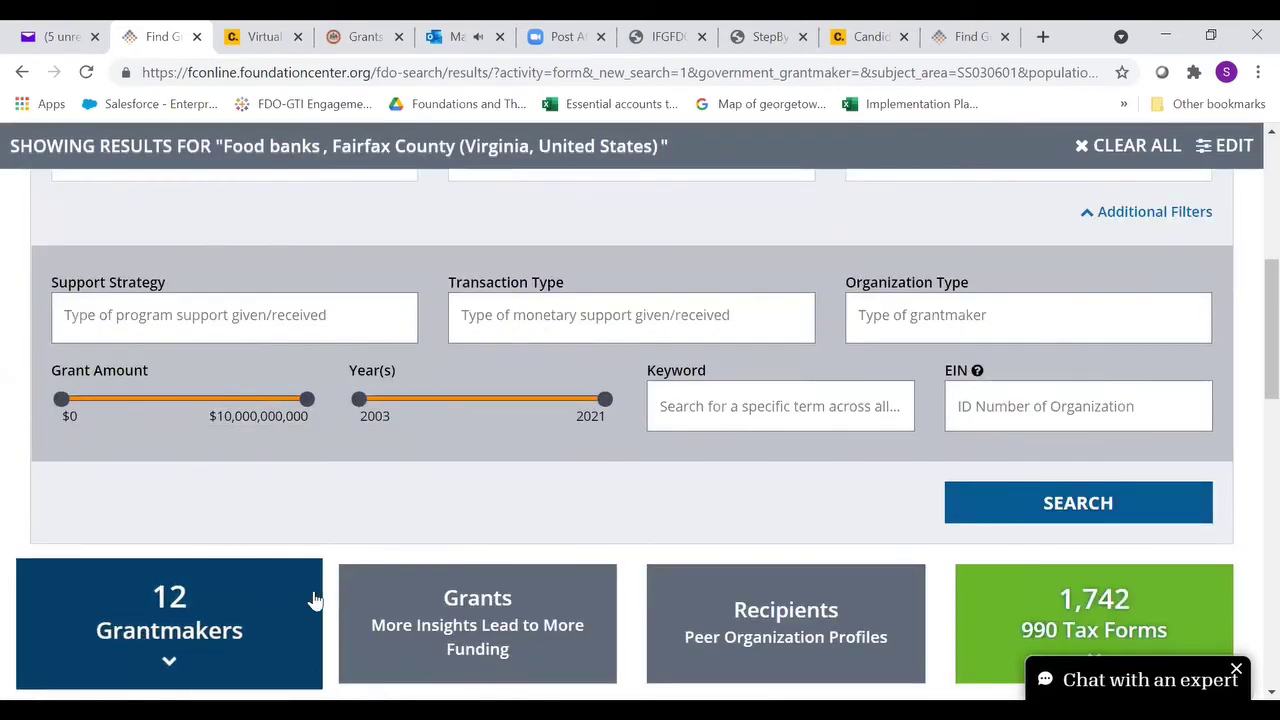
click(460, 420)
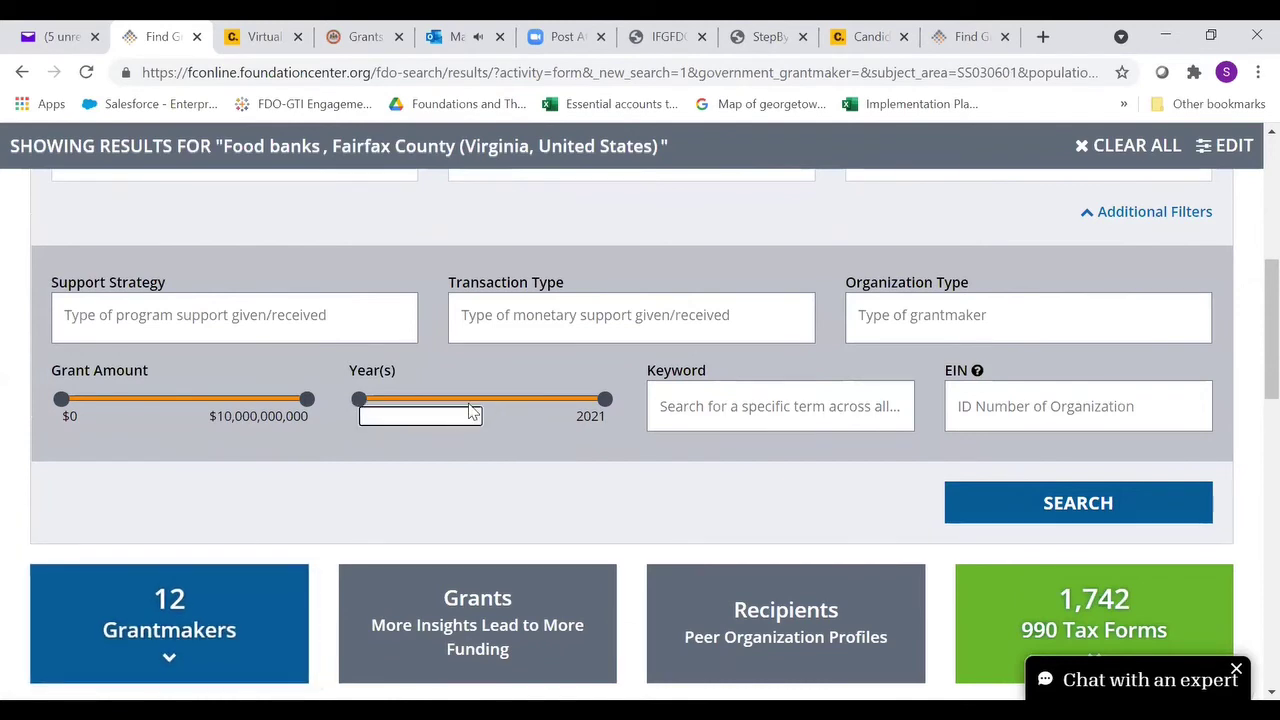
text(2015)
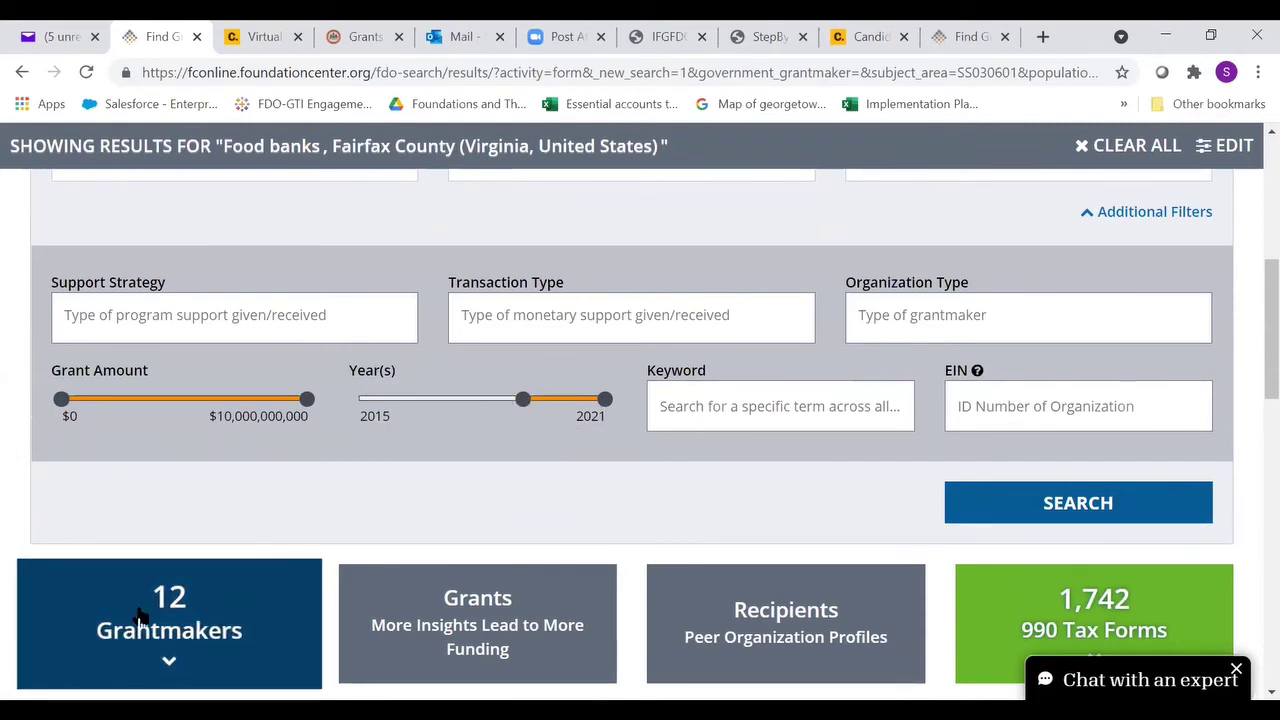
mouse_move(517, 417)
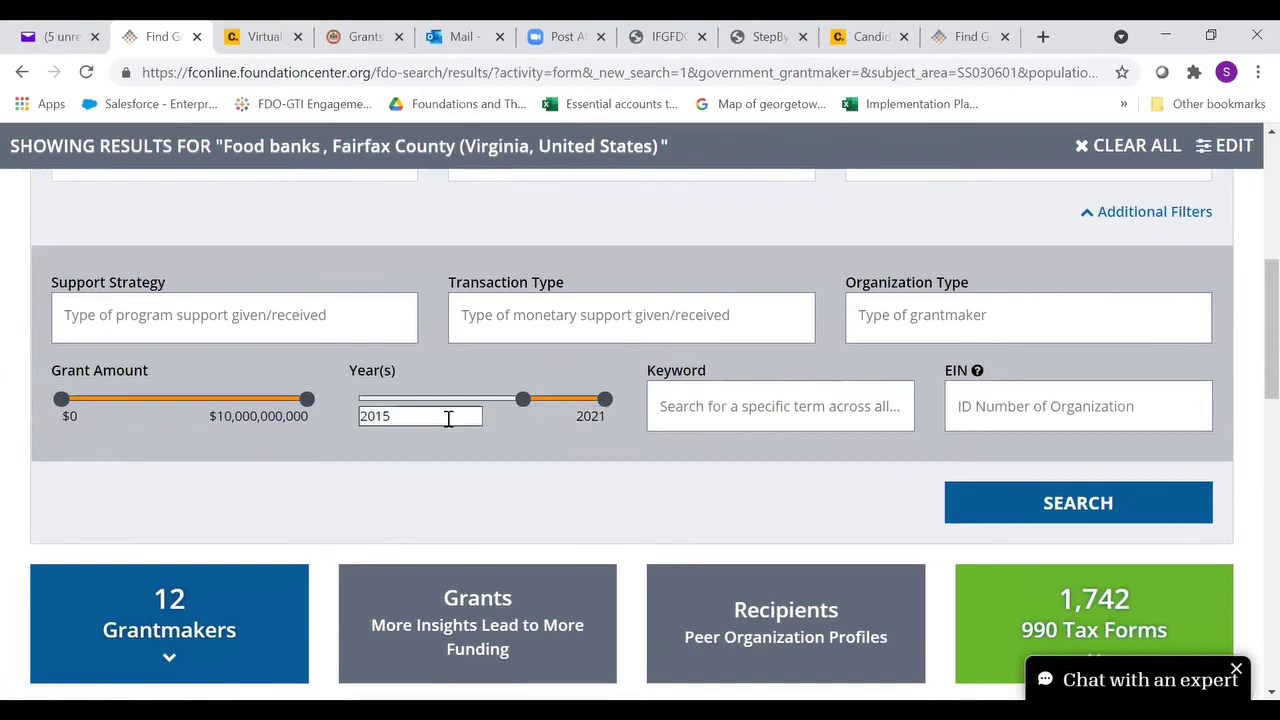
click(1048, 514)
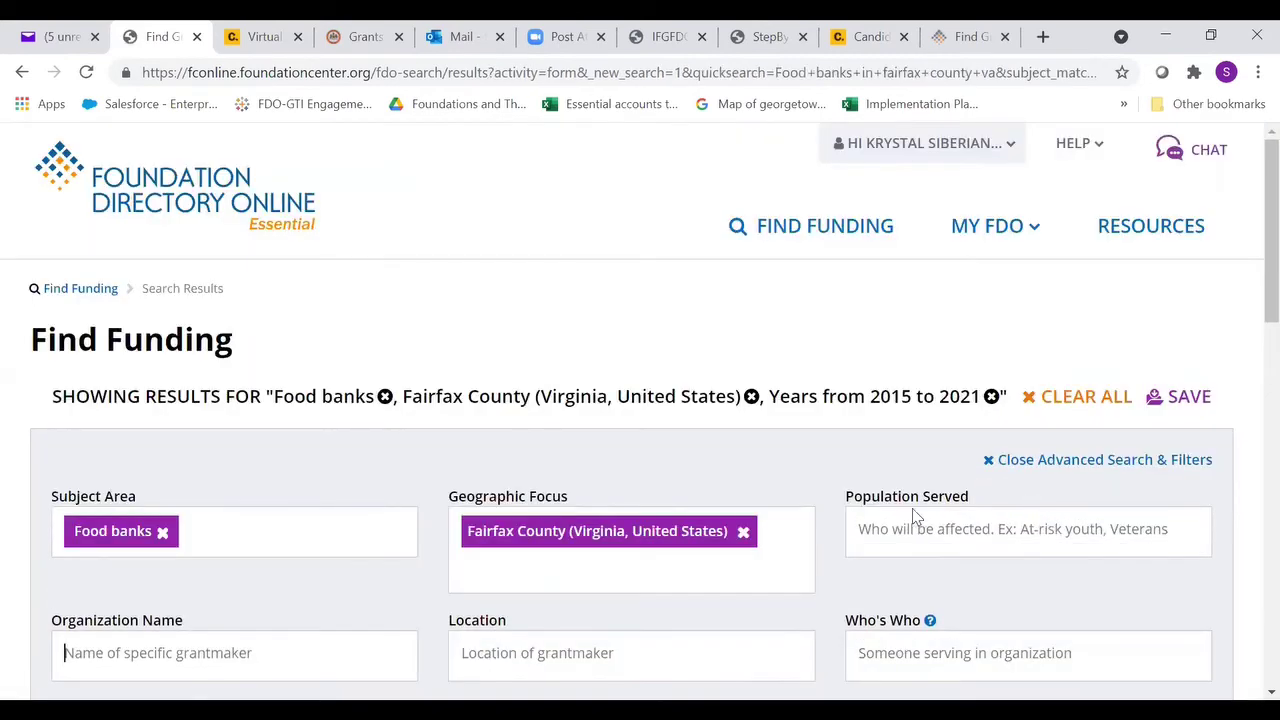
Open the complete list of grantmakers from the filtered search results
scroll(674, 409, down, 5)
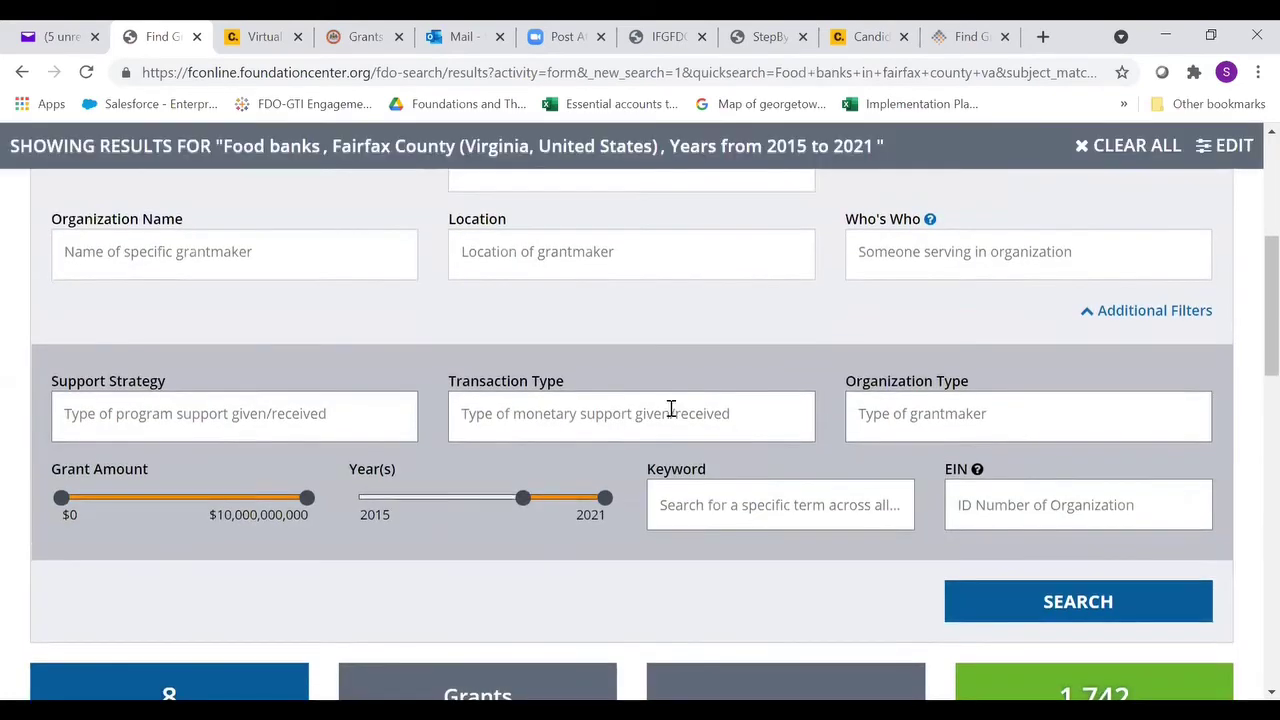
scroll(508, 500, down, 1)
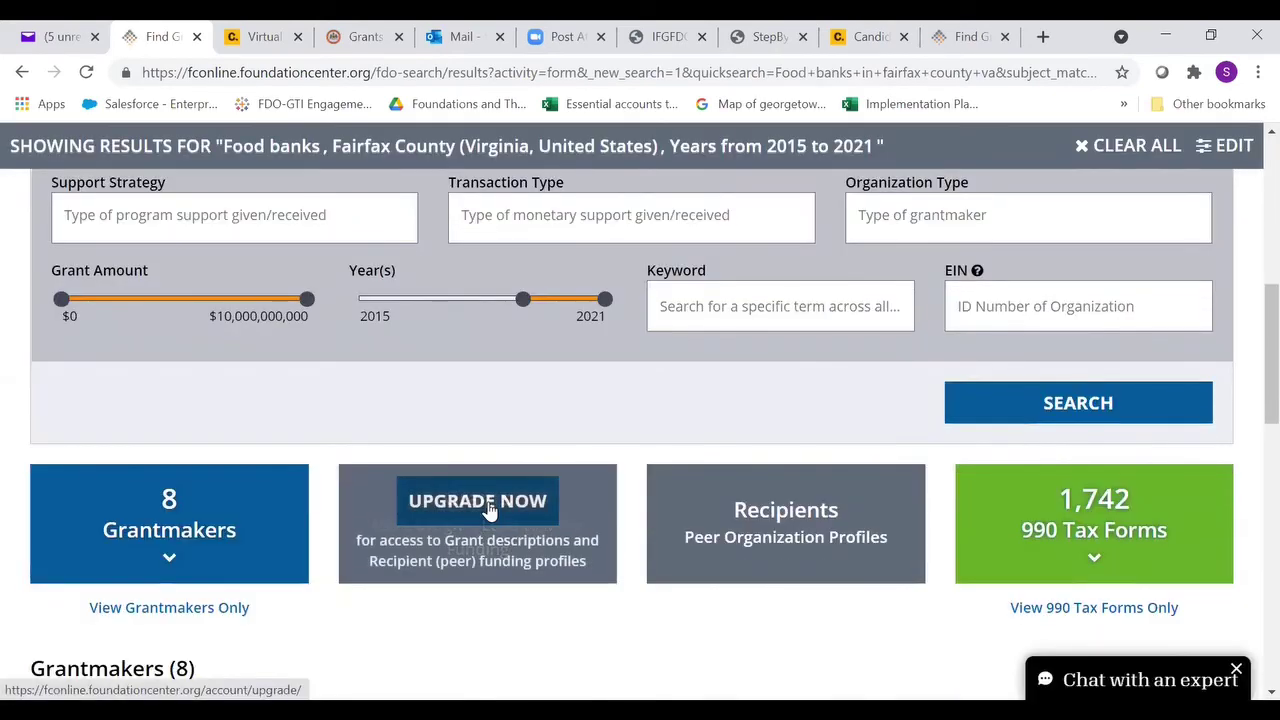
scroll(372, 490, down, 1)
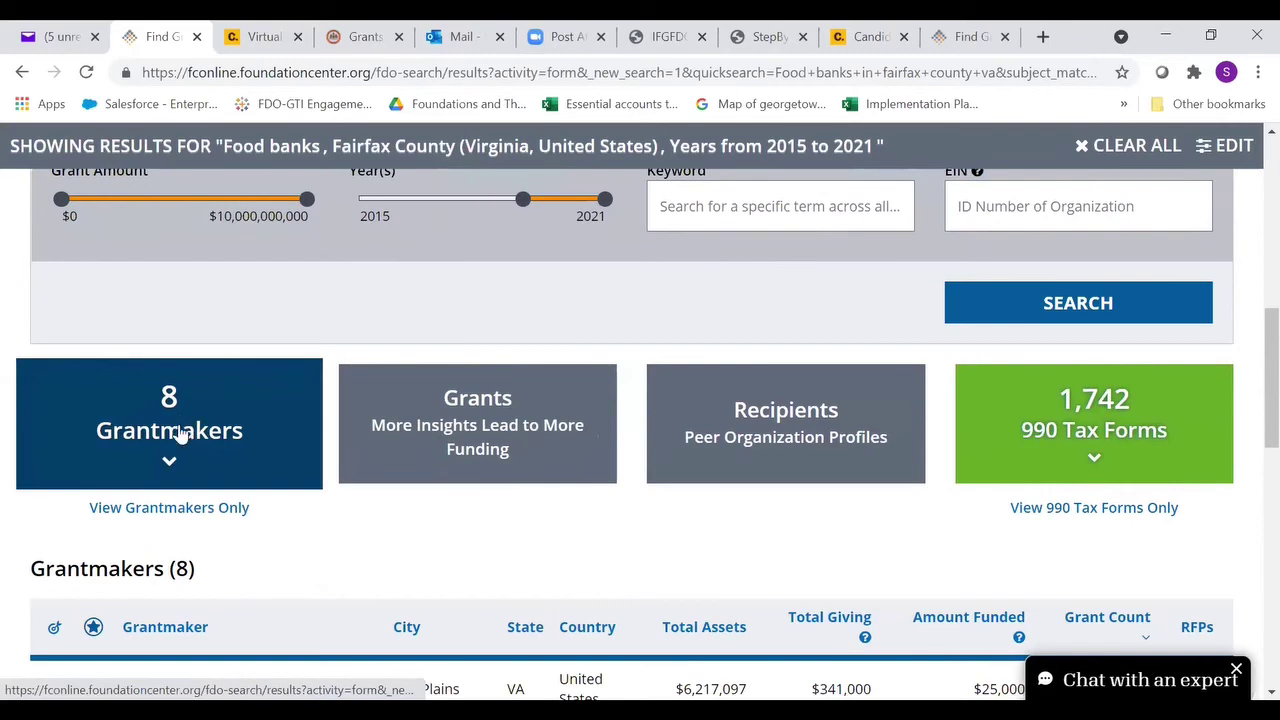
scroll(183, 437, down, 1)
scroll(190, 420, down, 1)
scroll(209, 380, down, 2)
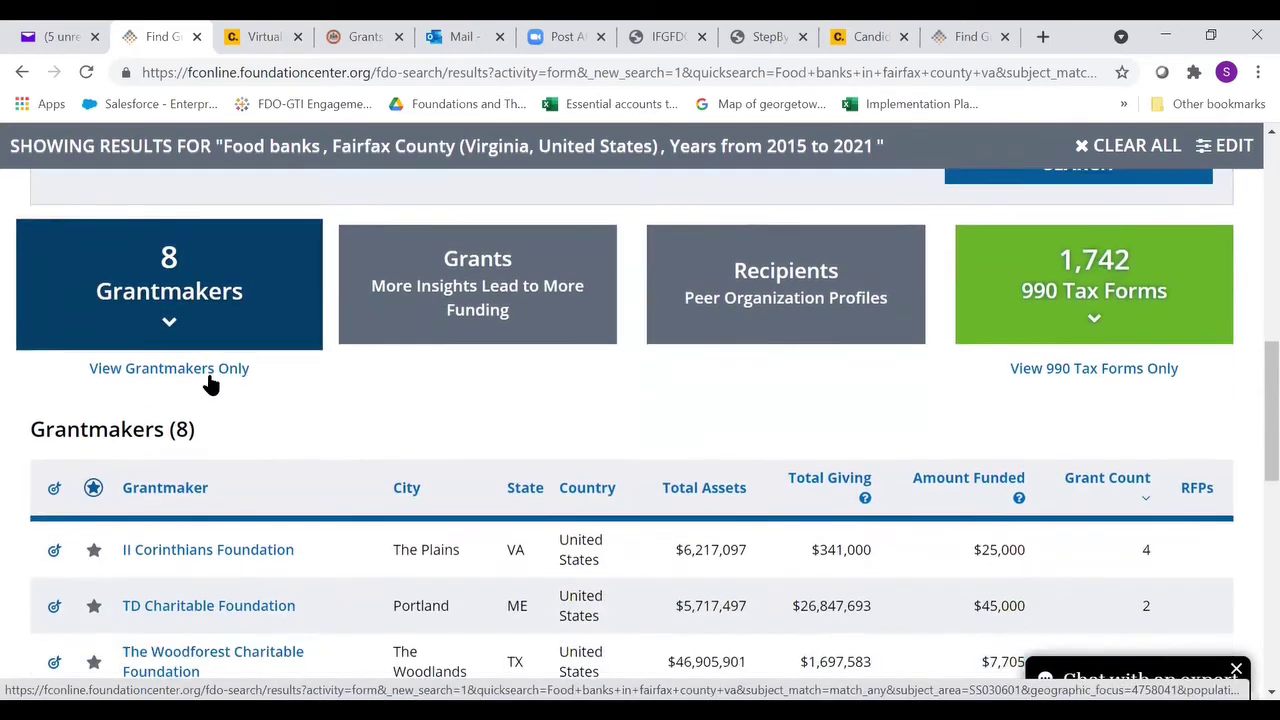
scroll(293, 334, down, 1)
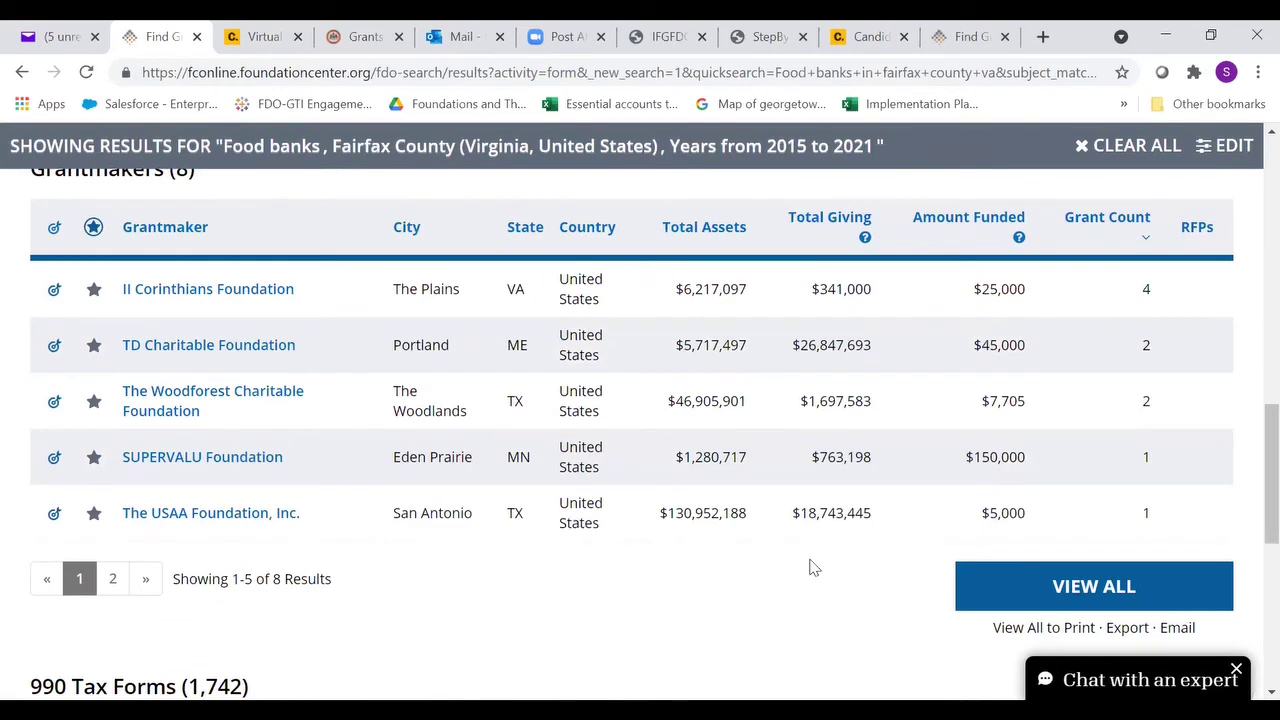
click(1068, 589)
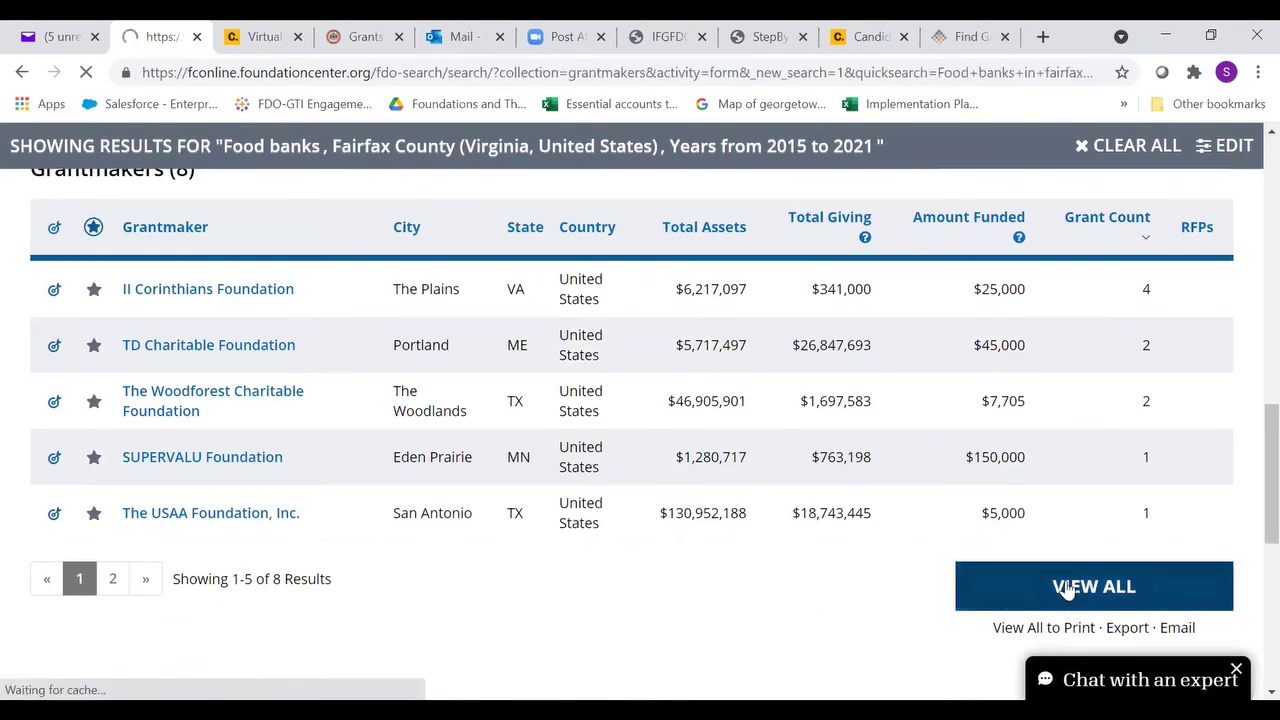
Sort the grantmaker list by Amount Funded
scroll(756, 496, down, 6)
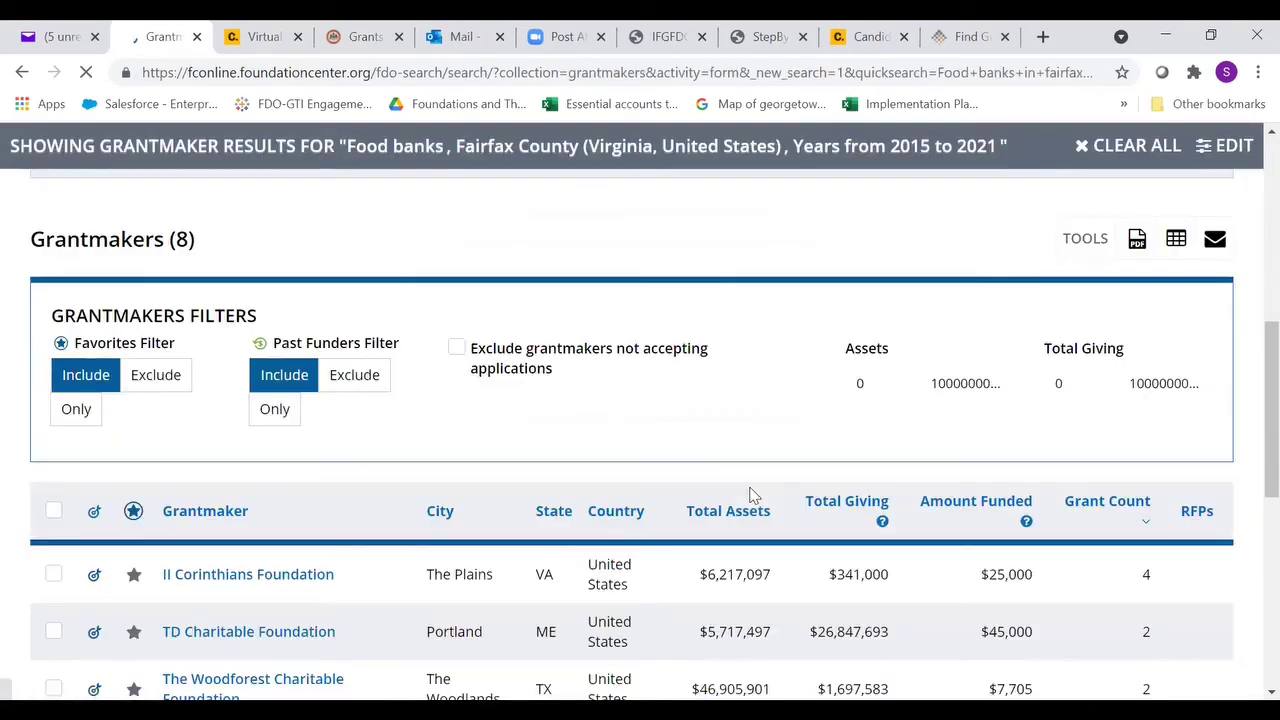
scroll(754, 496, down, 1)
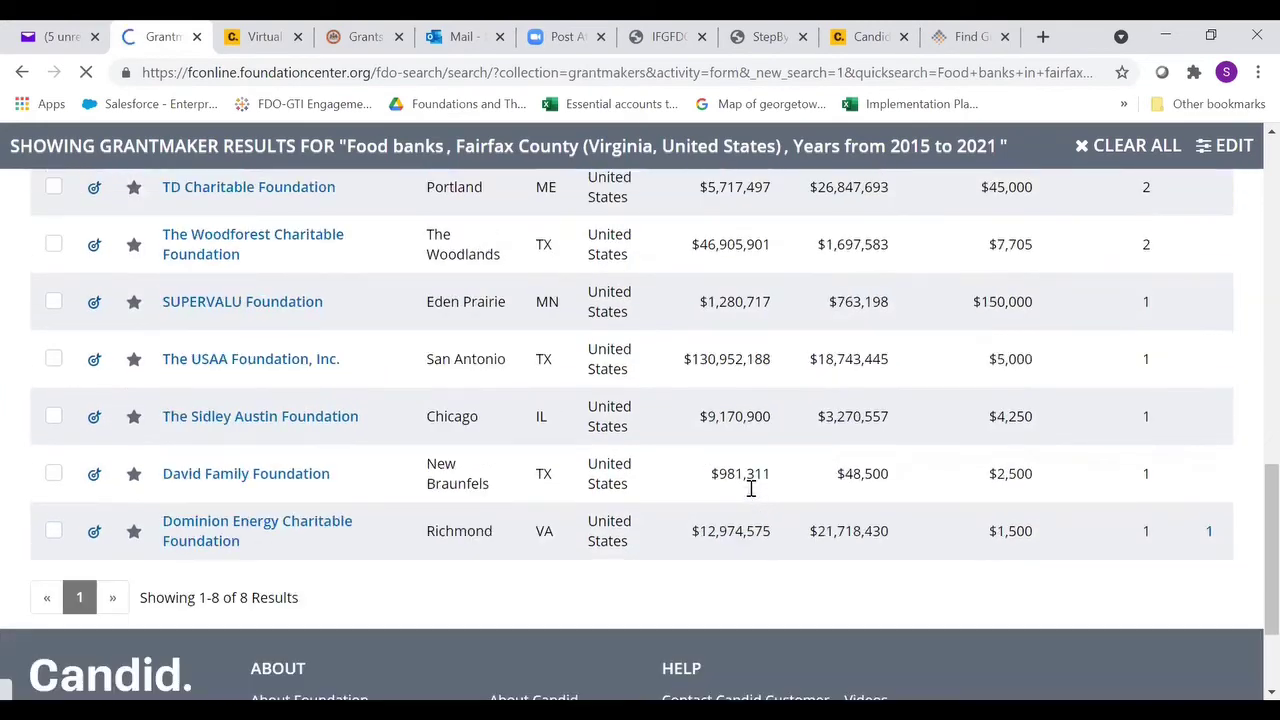
scroll(986, 260, up, 3)
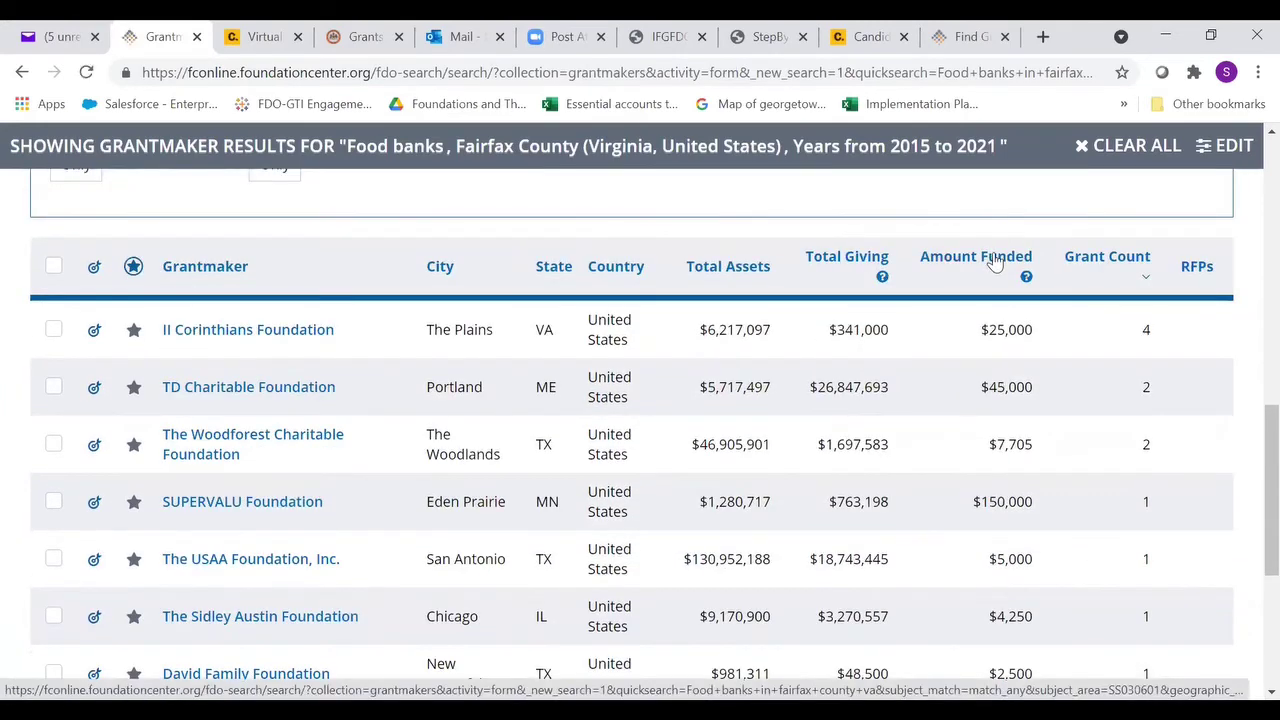
click(994, 260)
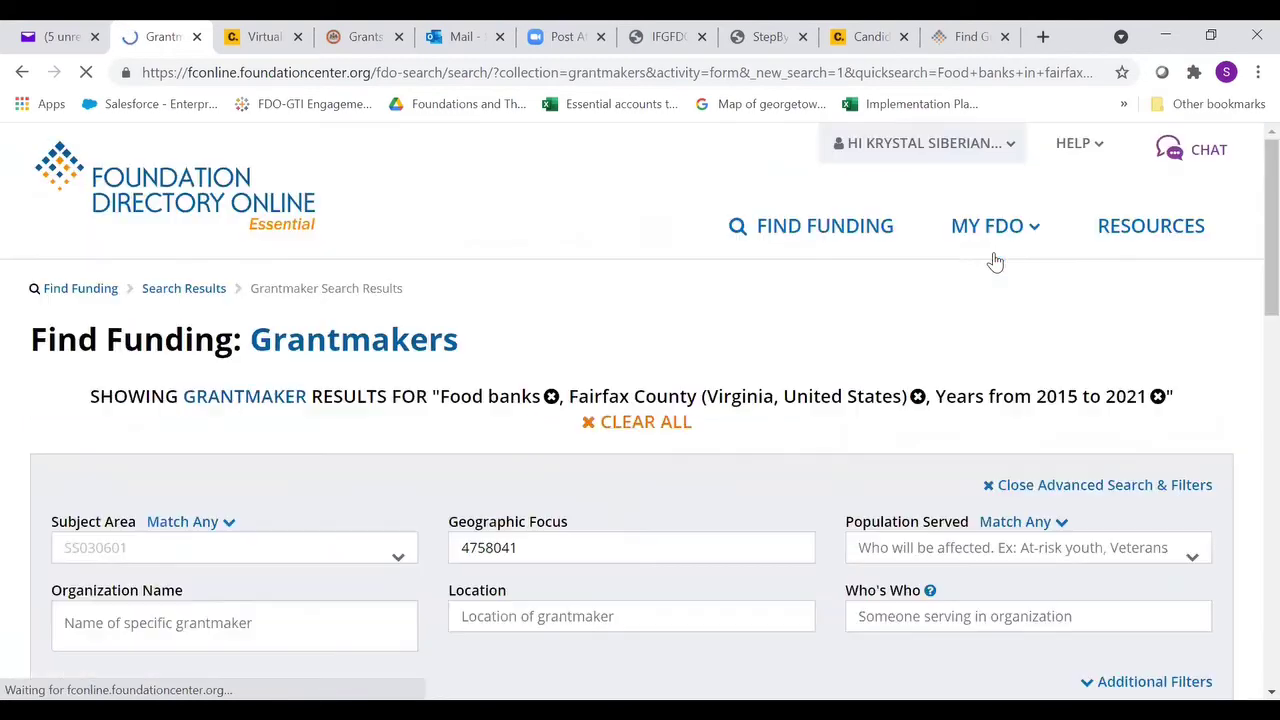
Examine the sorted grantmakers, comparing their locations, amounts funded and grant counts
scroll(830, 440, down, 3)
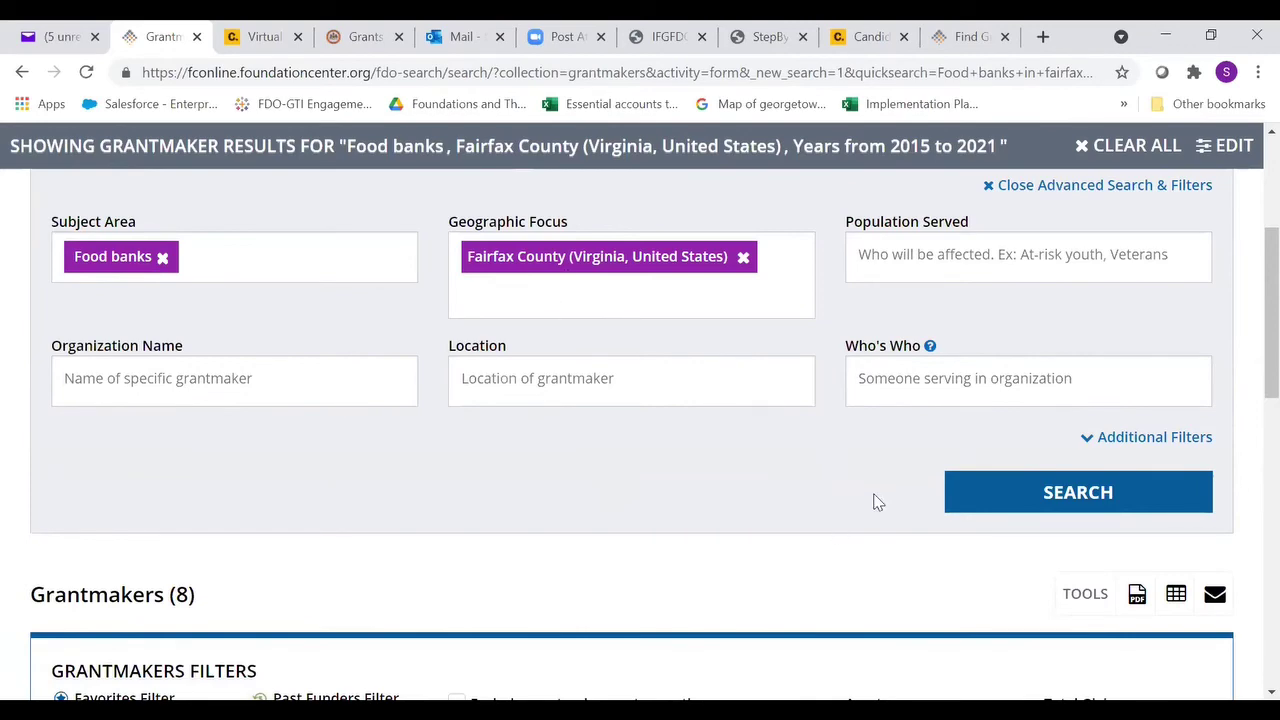
scroll(891, 417, down, 4)
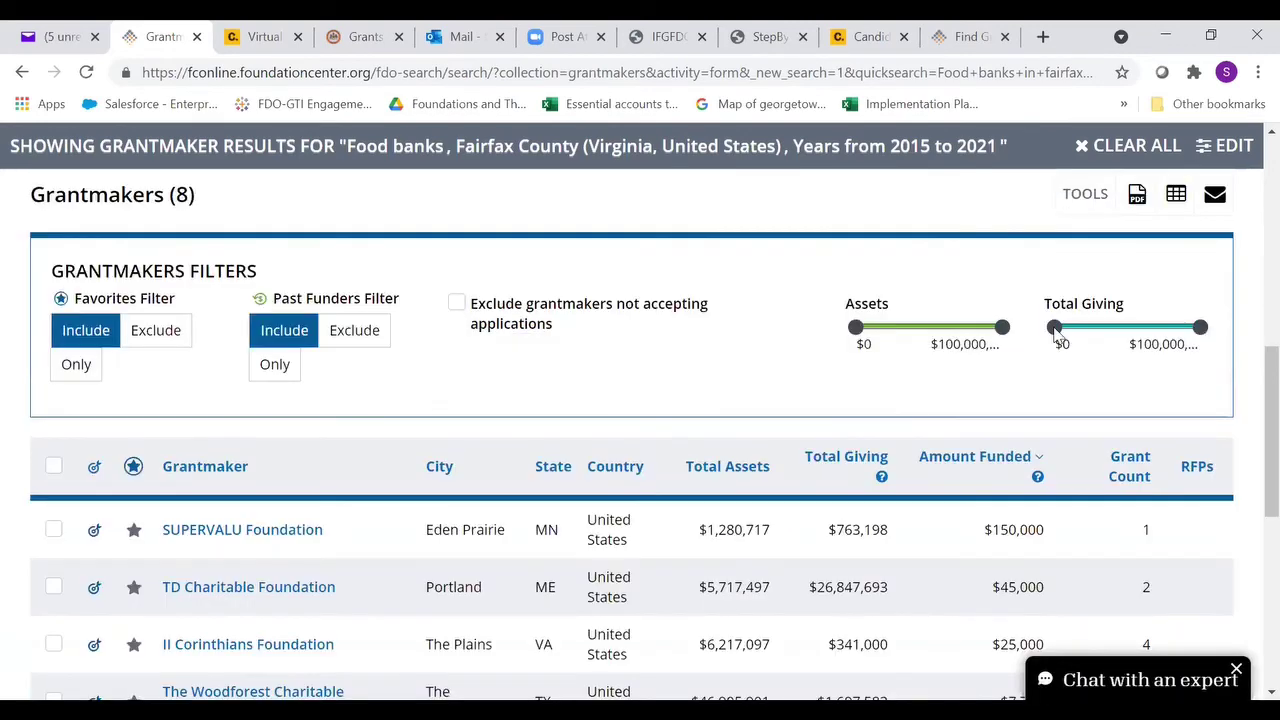
scroll(989, 363, down, 1)
click(989, 363)
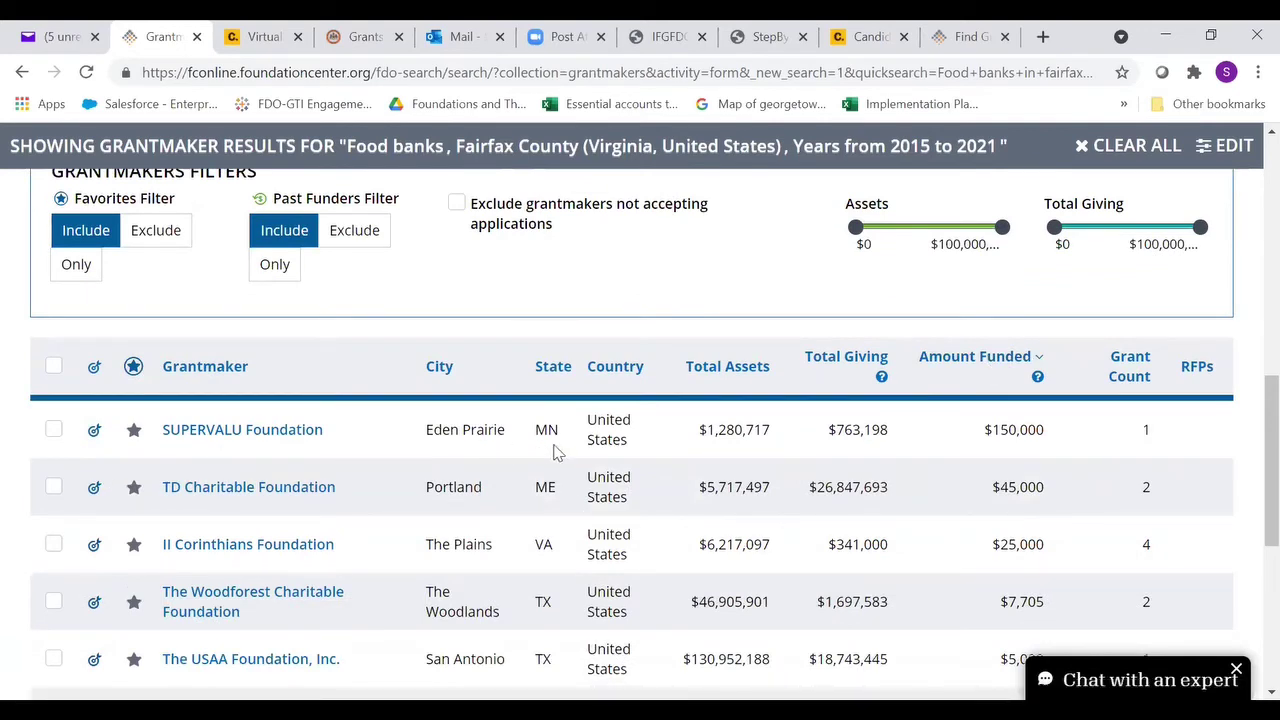
mouse_move(254, 437)
scroll(300, 440, down, 1)
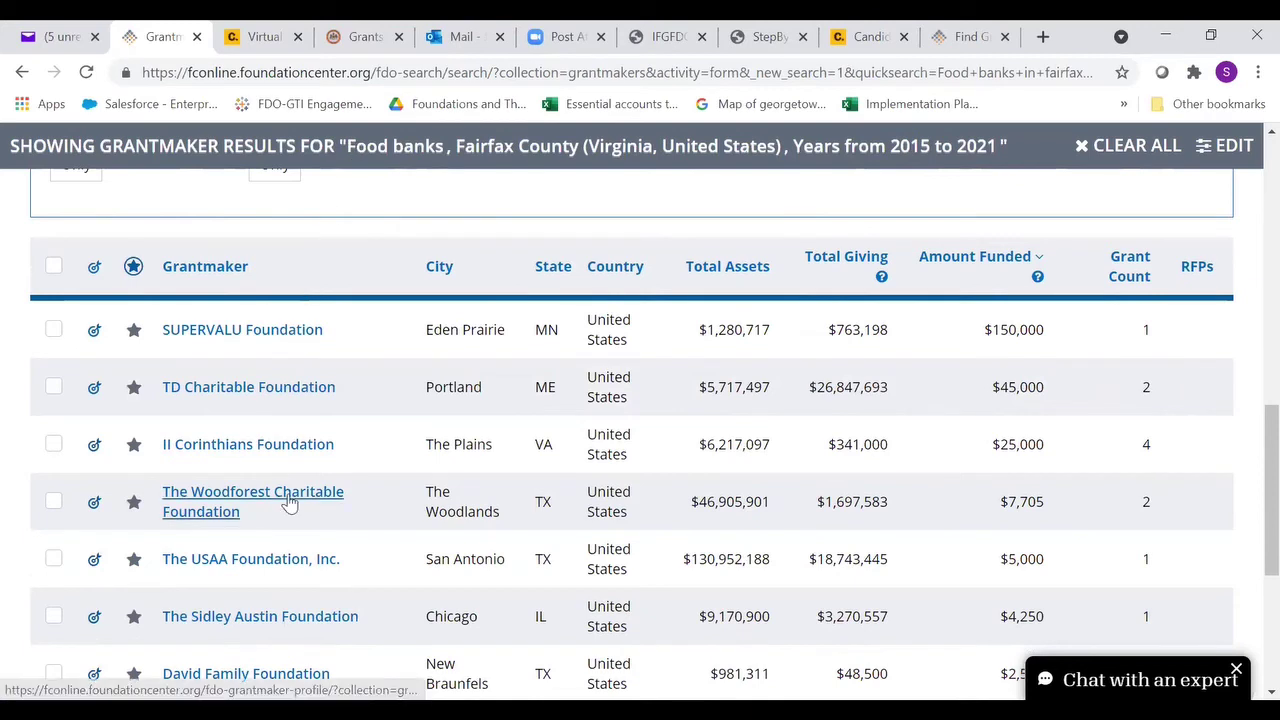
mouse_move(255, 487)
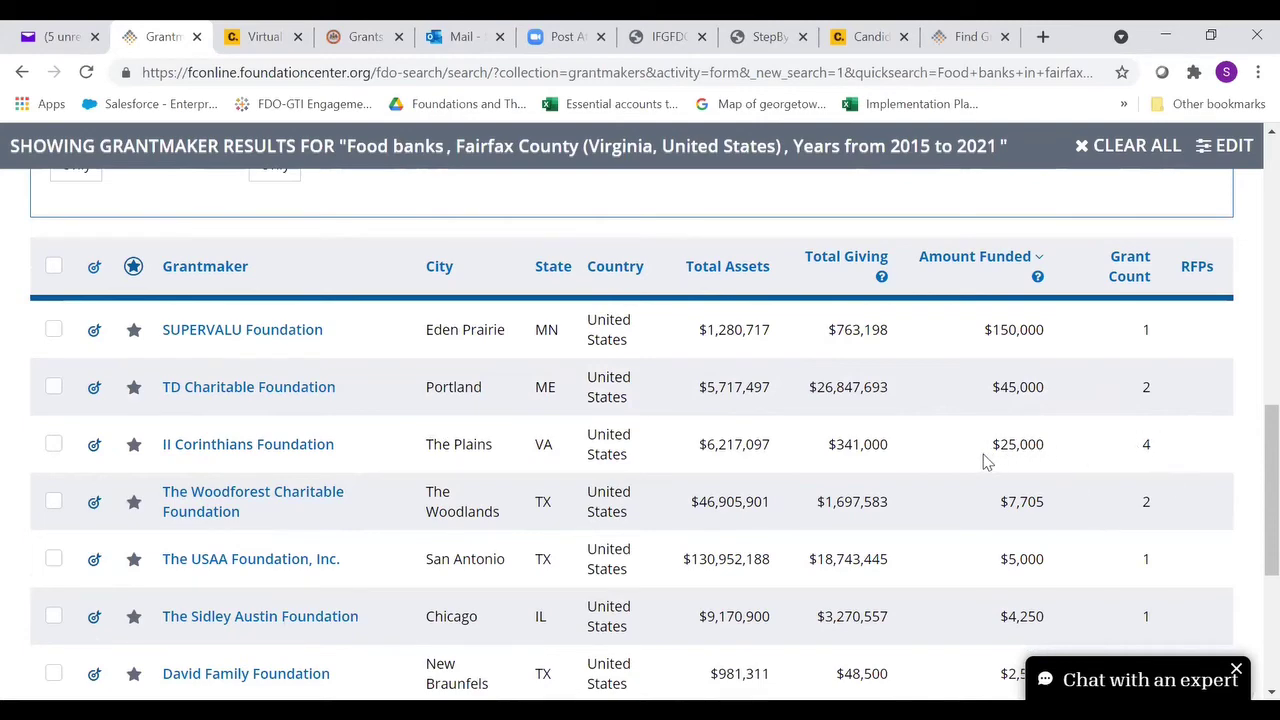
Review the rest of the sorted grantmaker list and open the SUPERVALU Foundation profile
scroll(340, 460, down, 1)
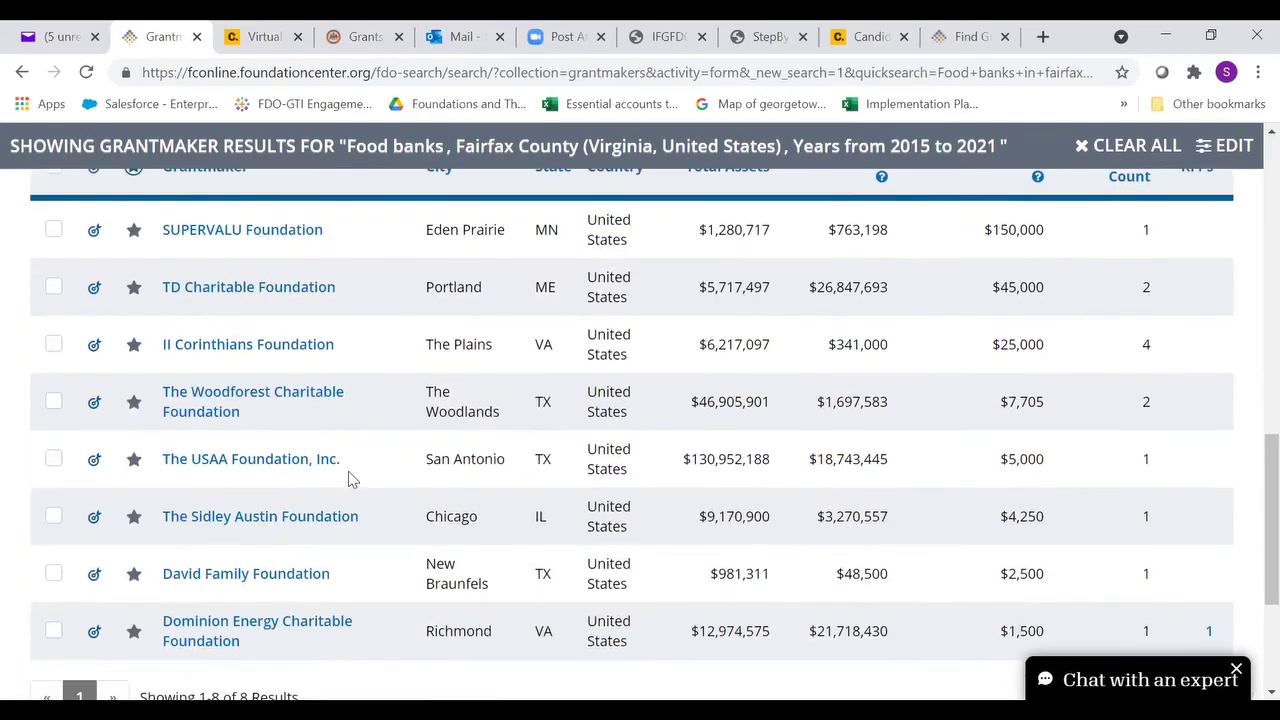
scroll(349, 483, down, 1)
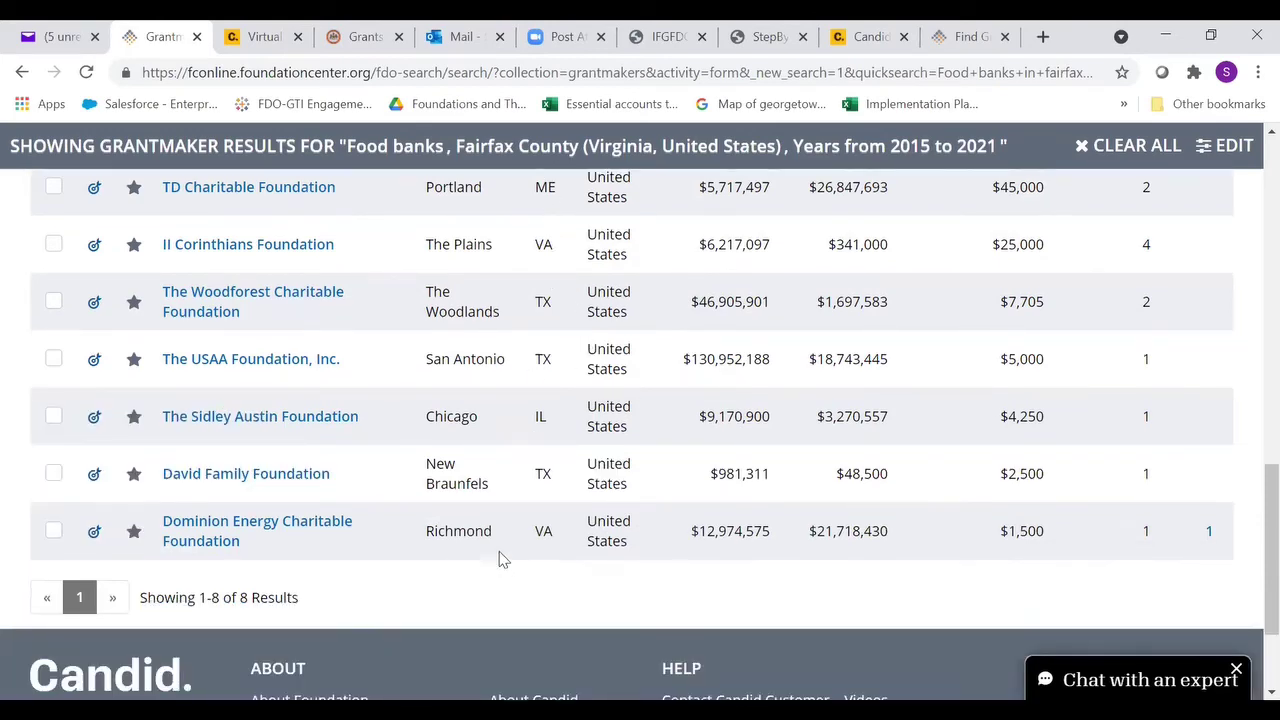
scroll(503, 558, up, 2)
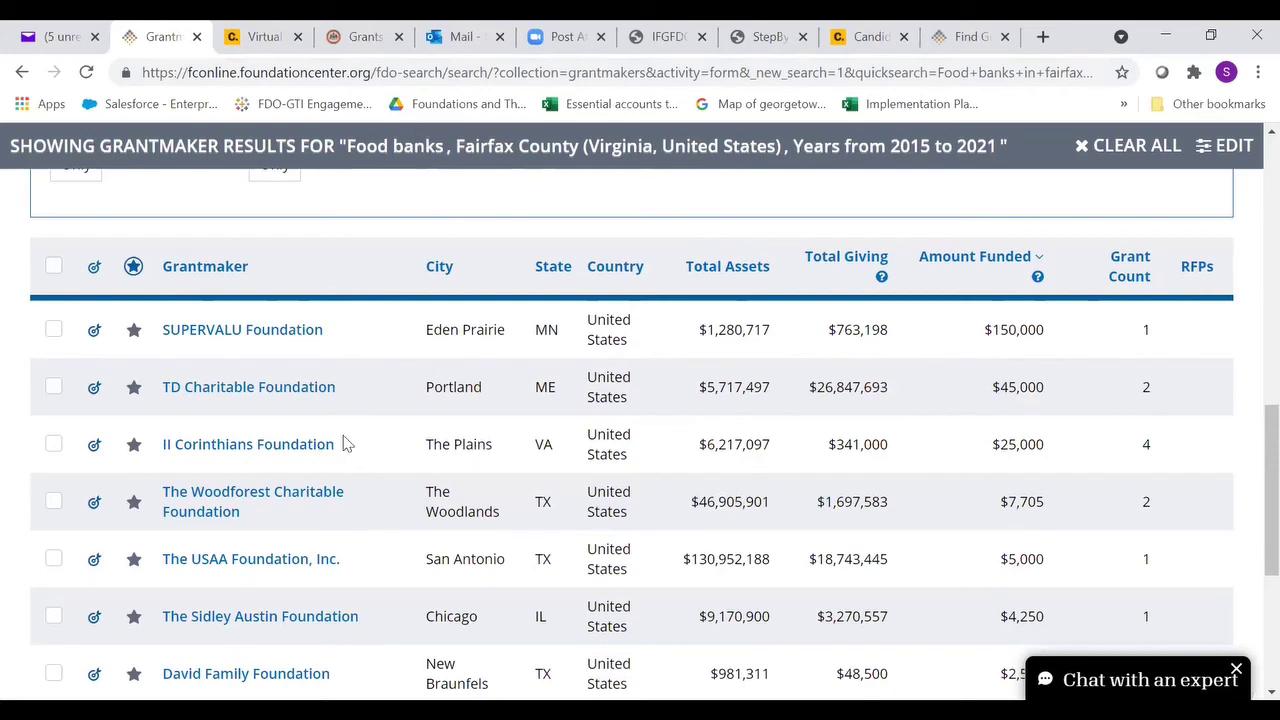
click(286, 341)
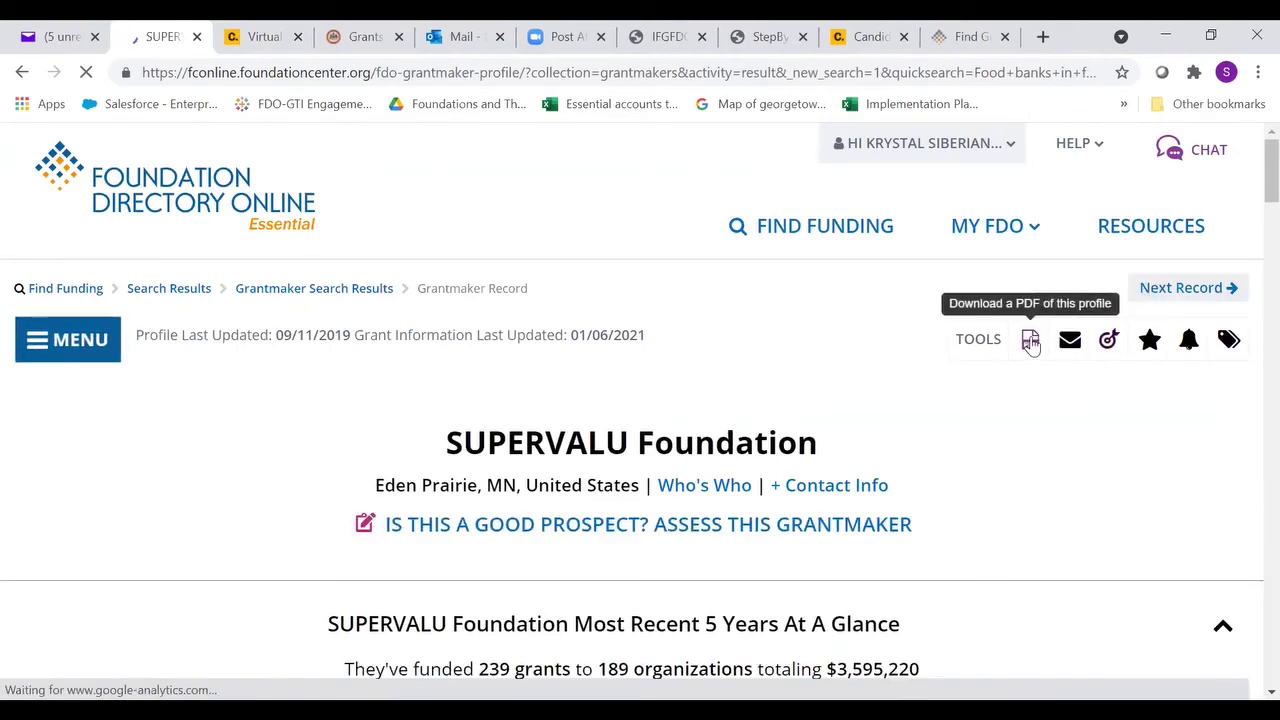
View the Who's Who section of the SUPERVALU Foundation profile and return to the start of the profile
scroll(860, 365, down, 2)
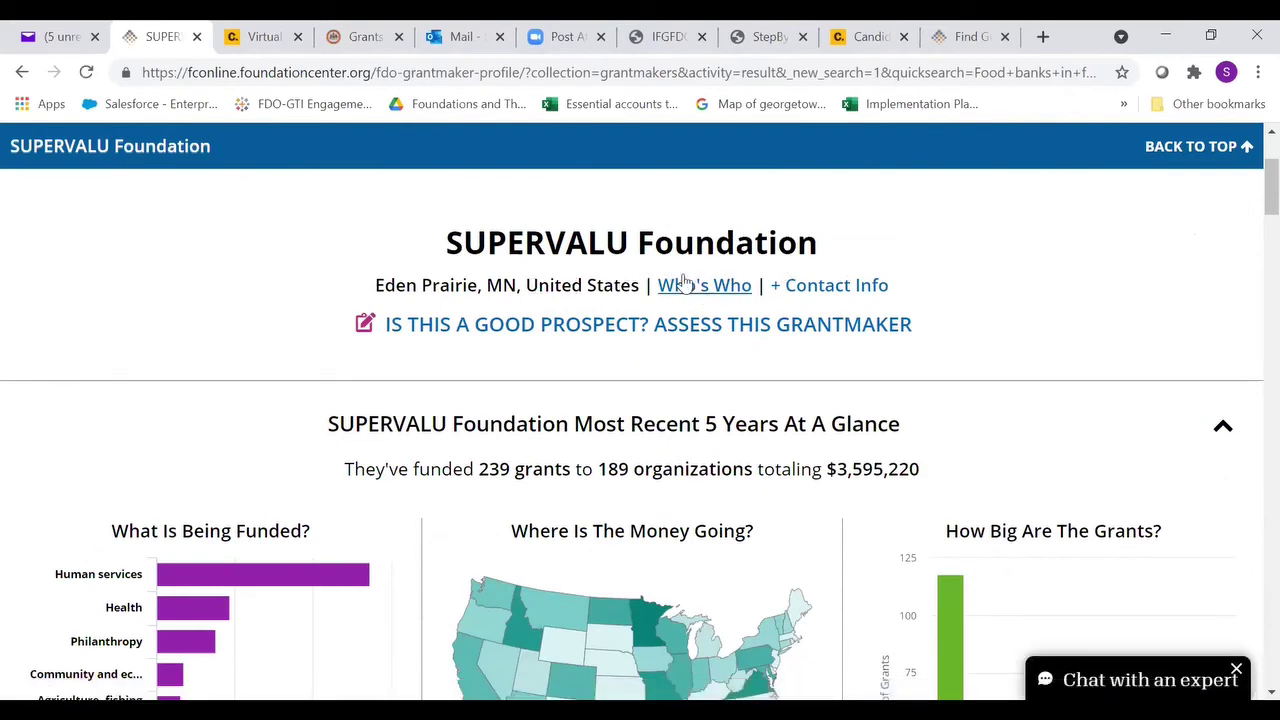
click(705, 288)
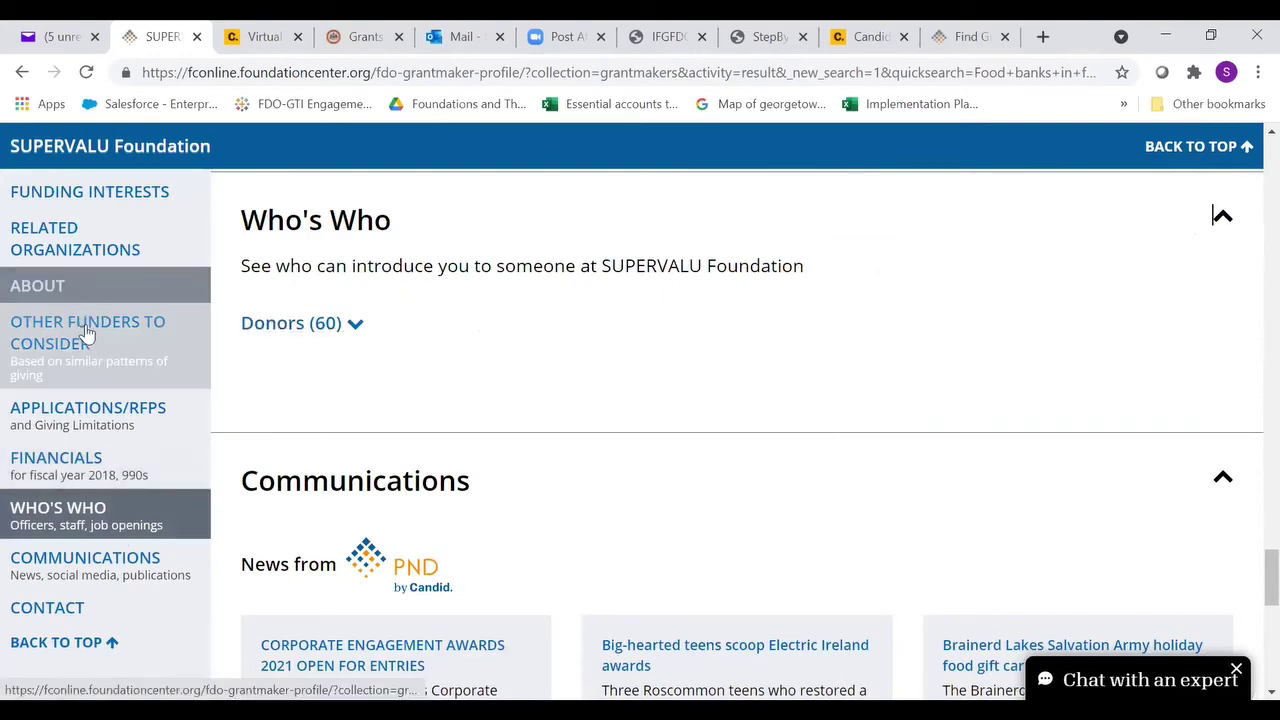
scroll(711, 291, up, 10)
scroll(1248, 497, up, 15)
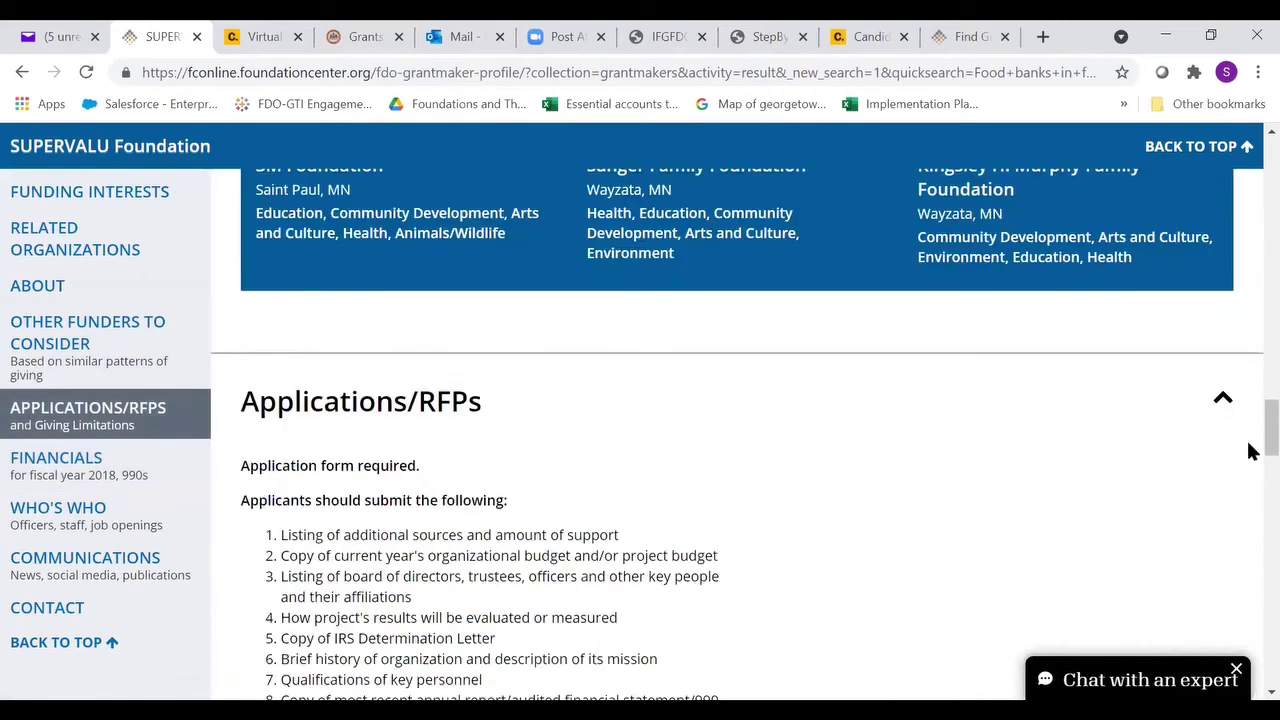
scroll(1250, 450, up, 5)
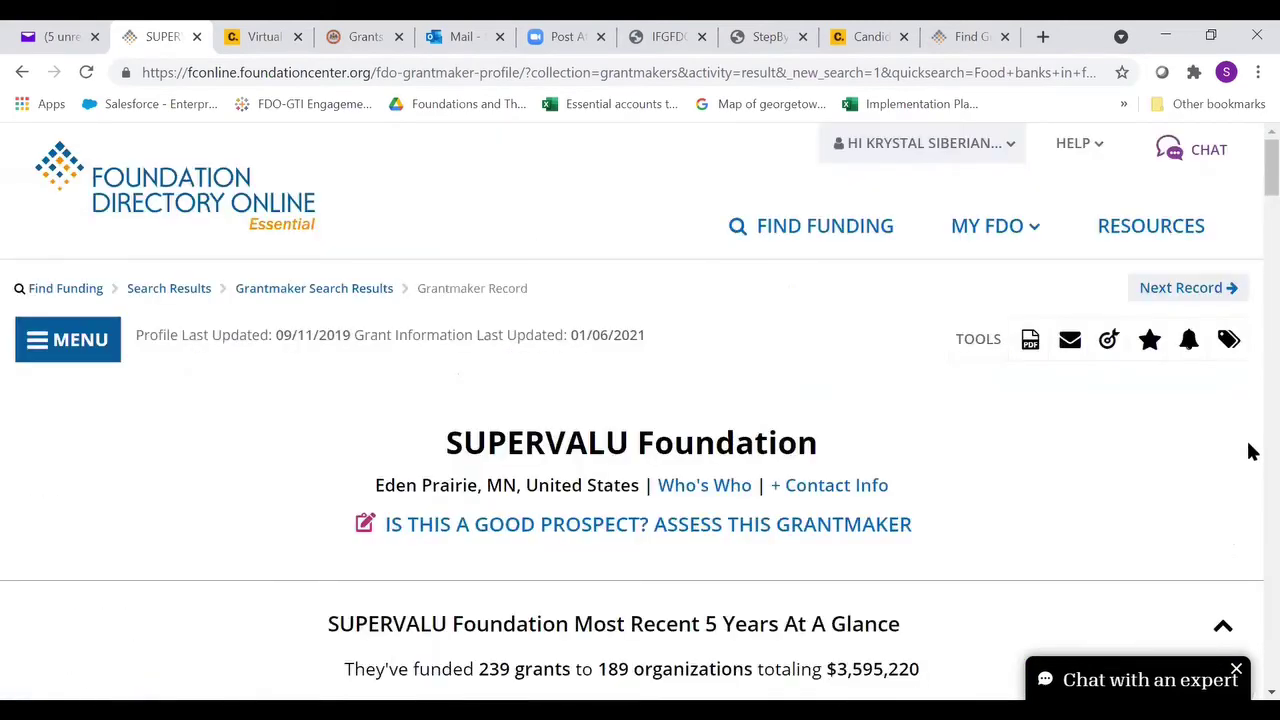
Examine the most recent five years' charts for funded subjects, giving by state including Virginia, and grant sizes
scroll(1249, 449, down, 2)
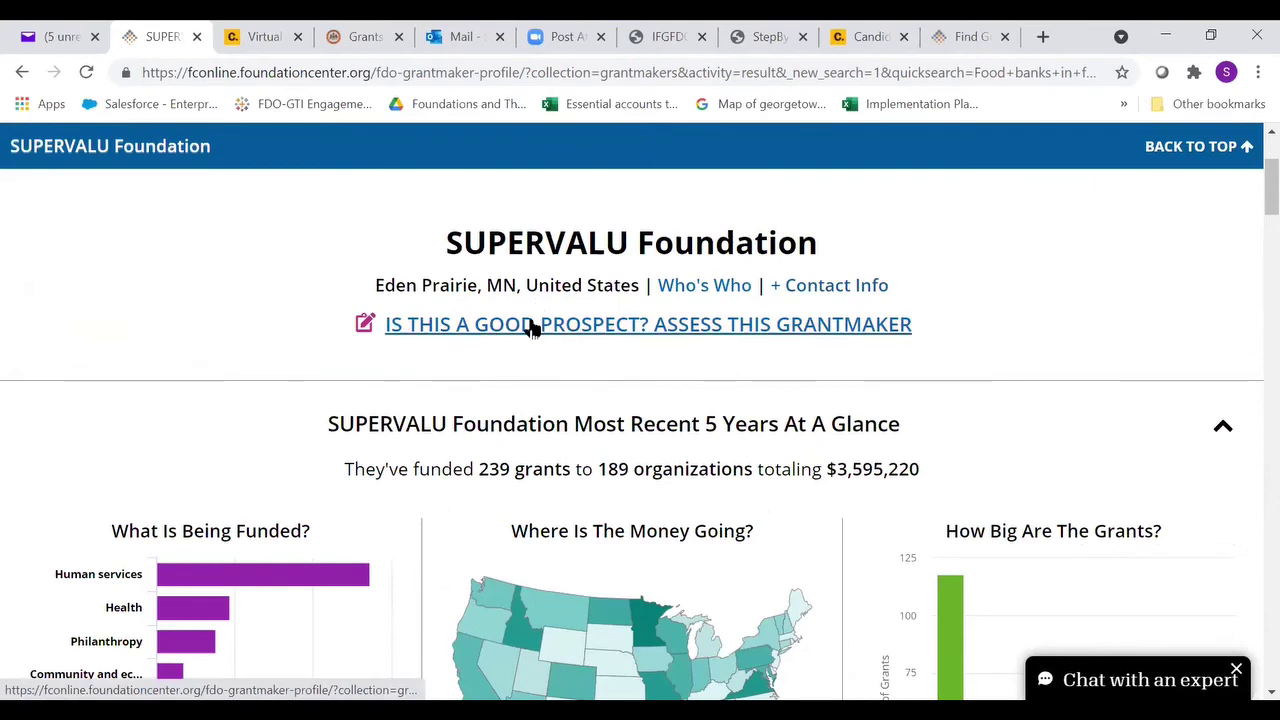
scroll(858, 443, down, 2)
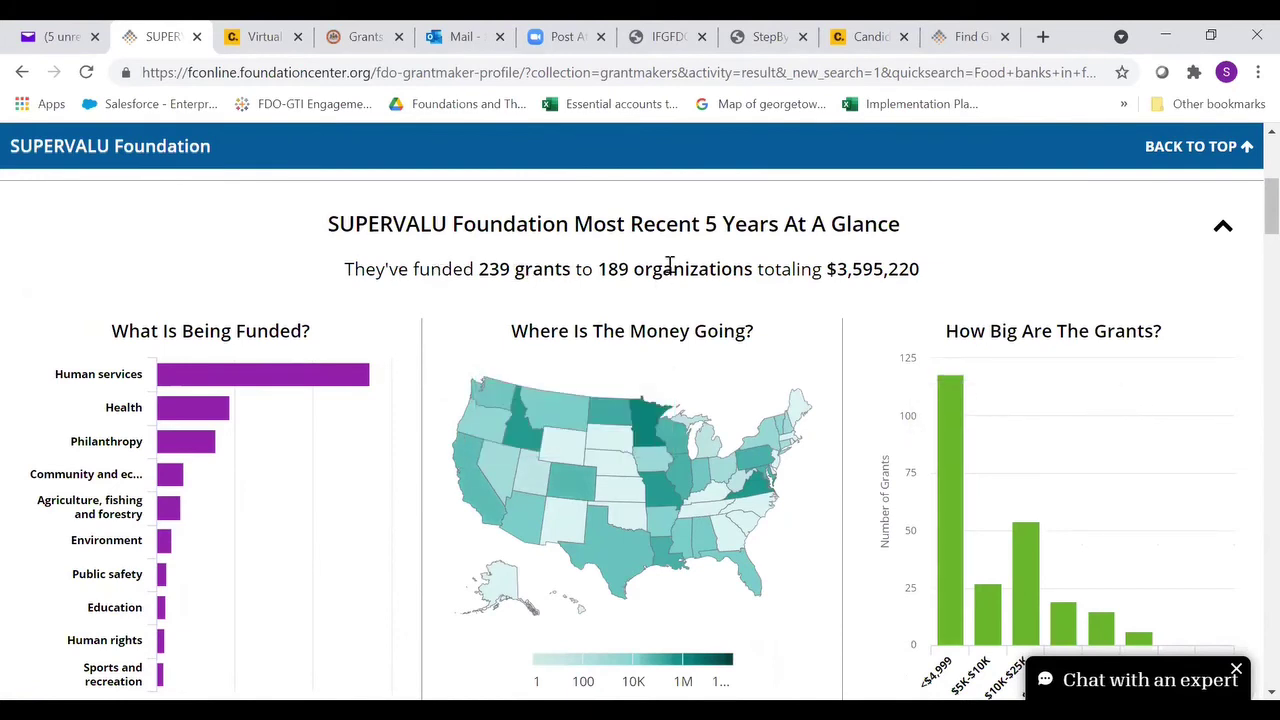
scroll(935, 415, down, 1)
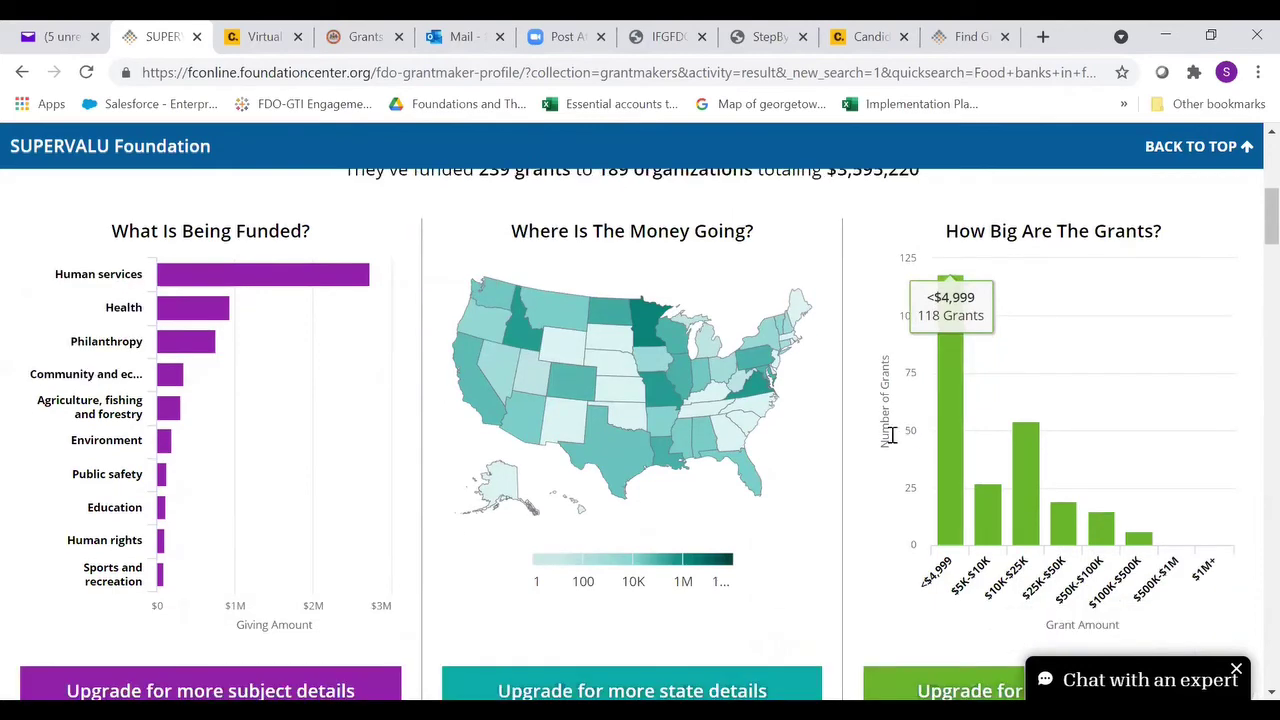
scroll(886, 434, up, 1)
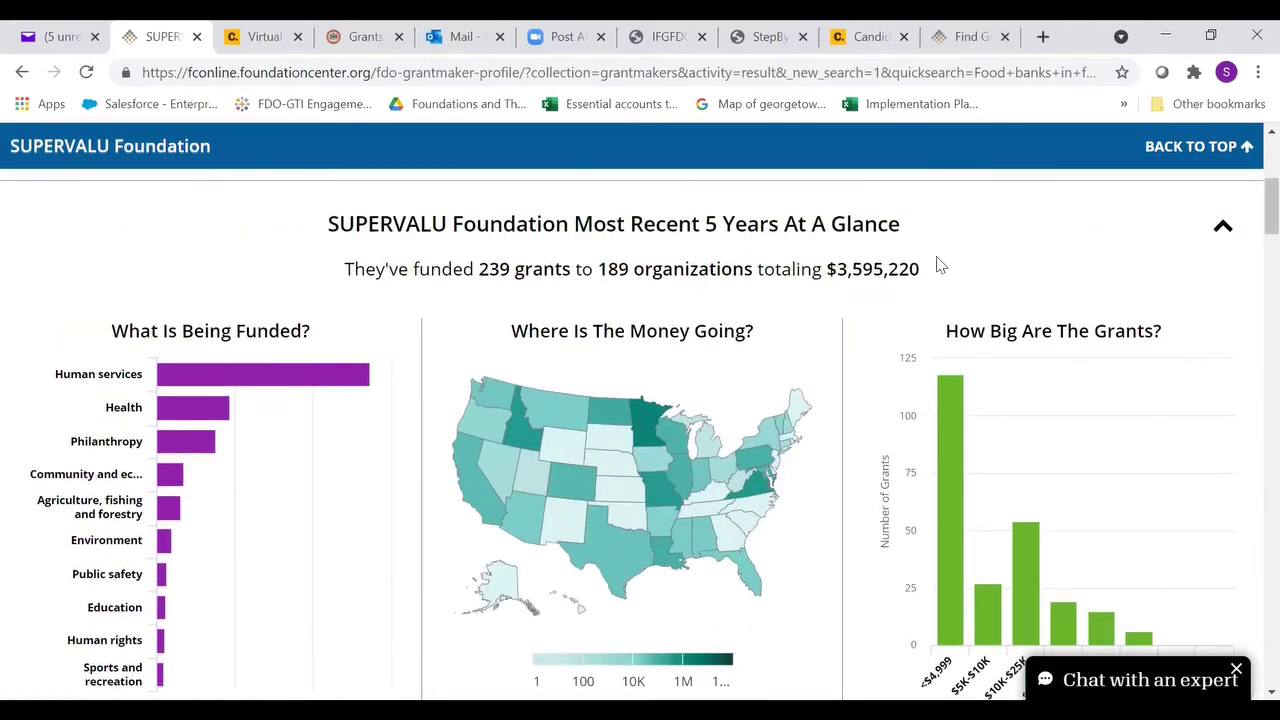
scroll(768, 462, down, 1)
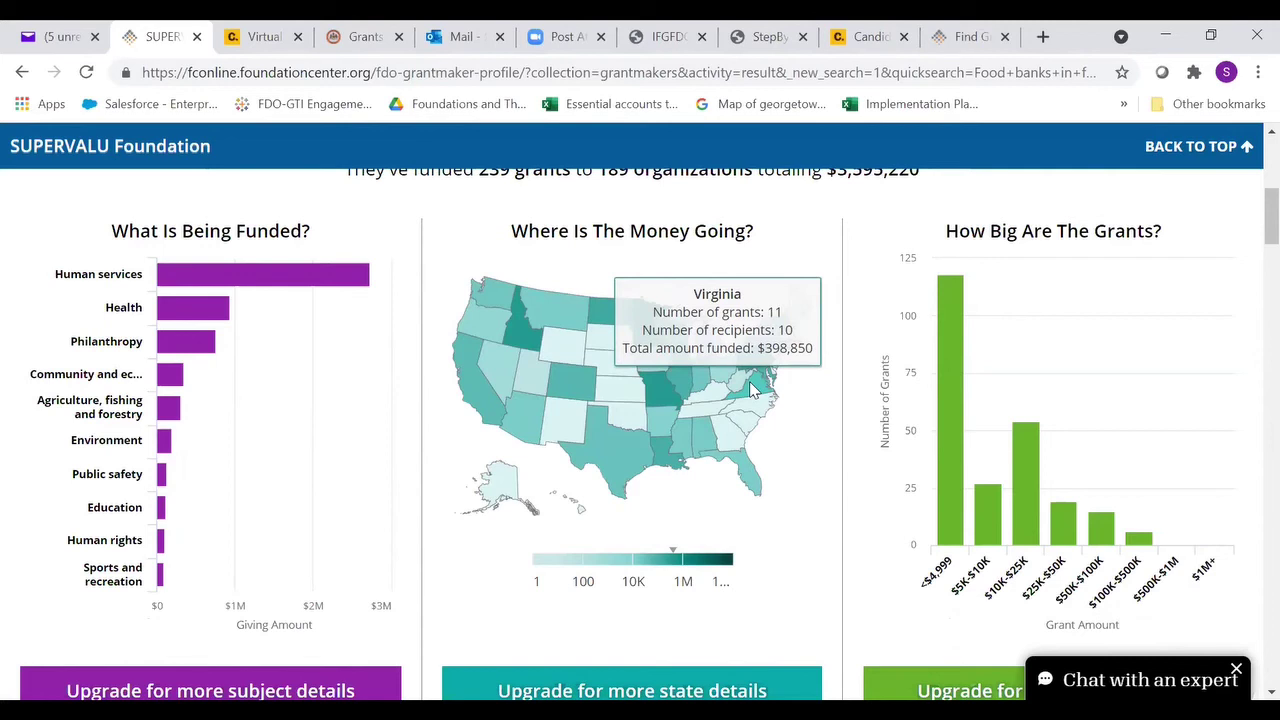
mouse_move(932, 368)
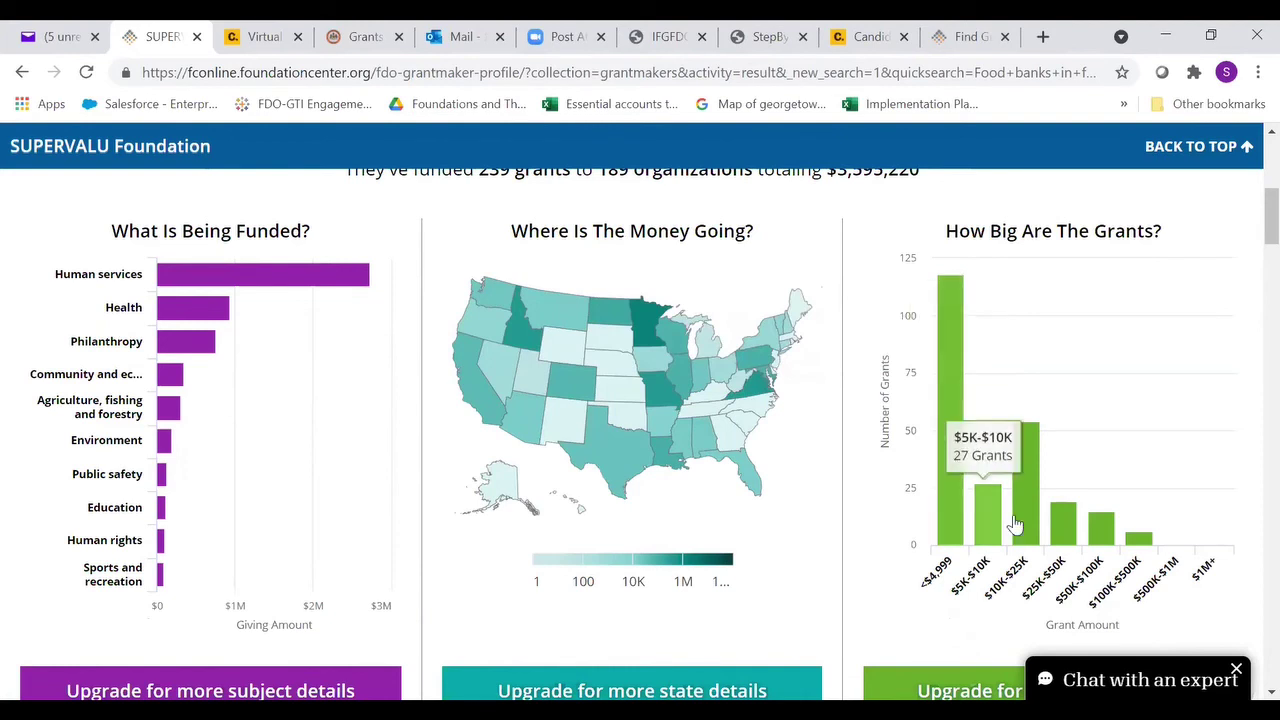
mouse_move(1033, 514)
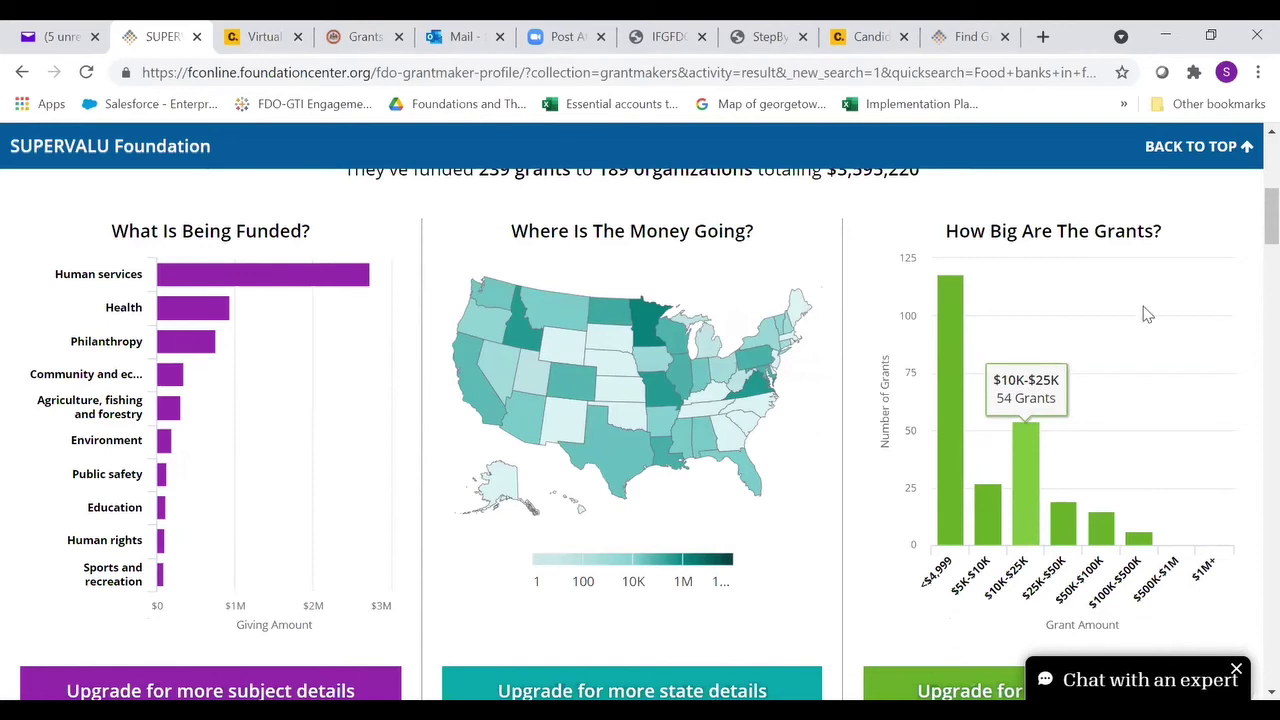
mouse_move(1077, 594)
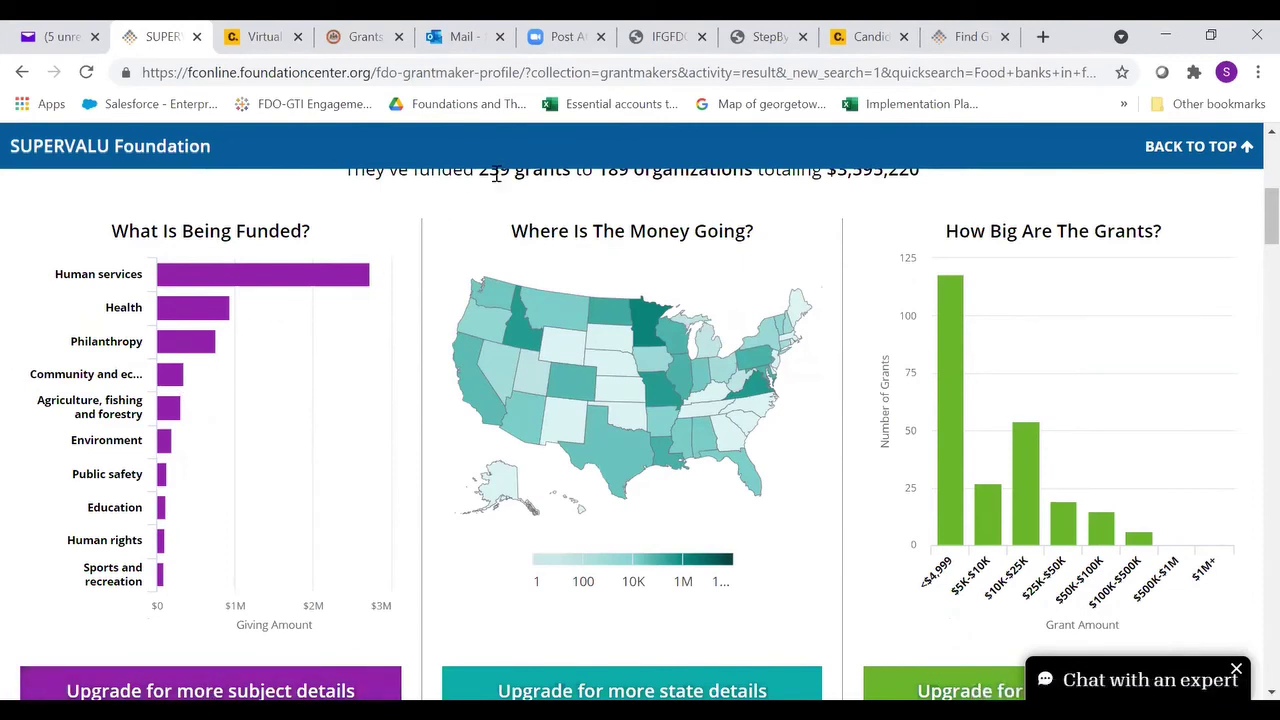
mouse_move(234, 277)
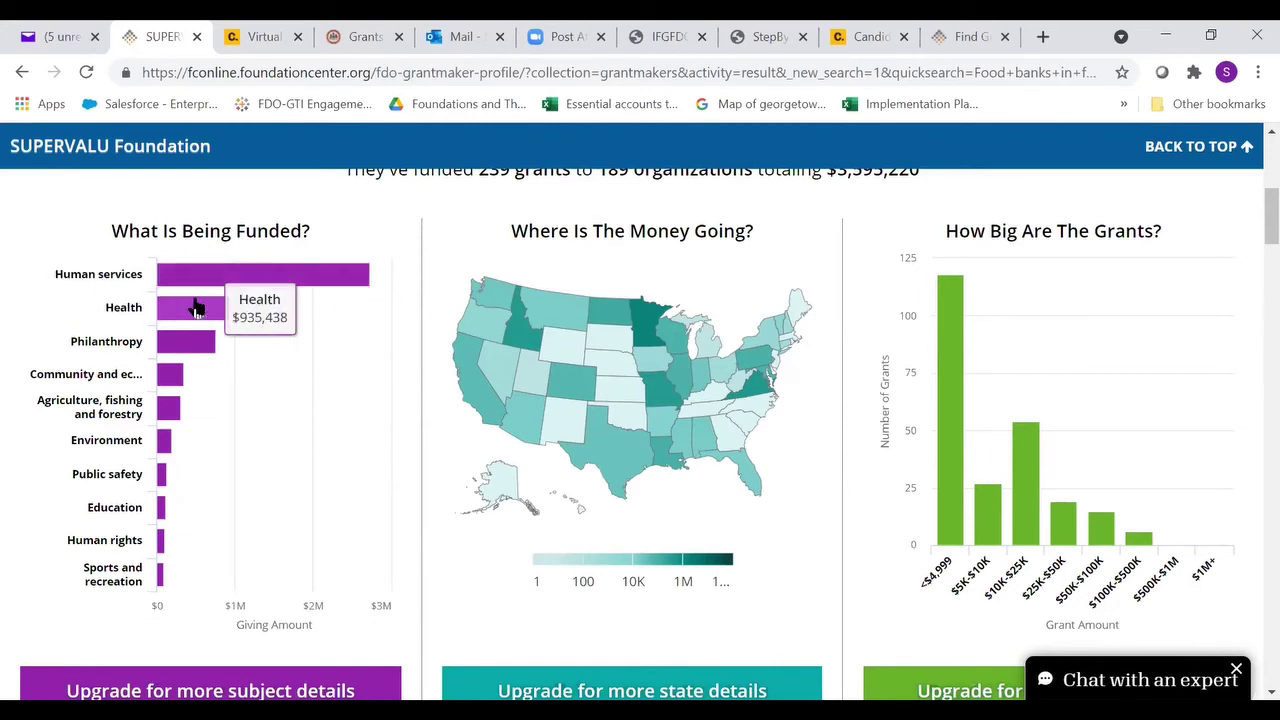
mouse_move(165, 348)
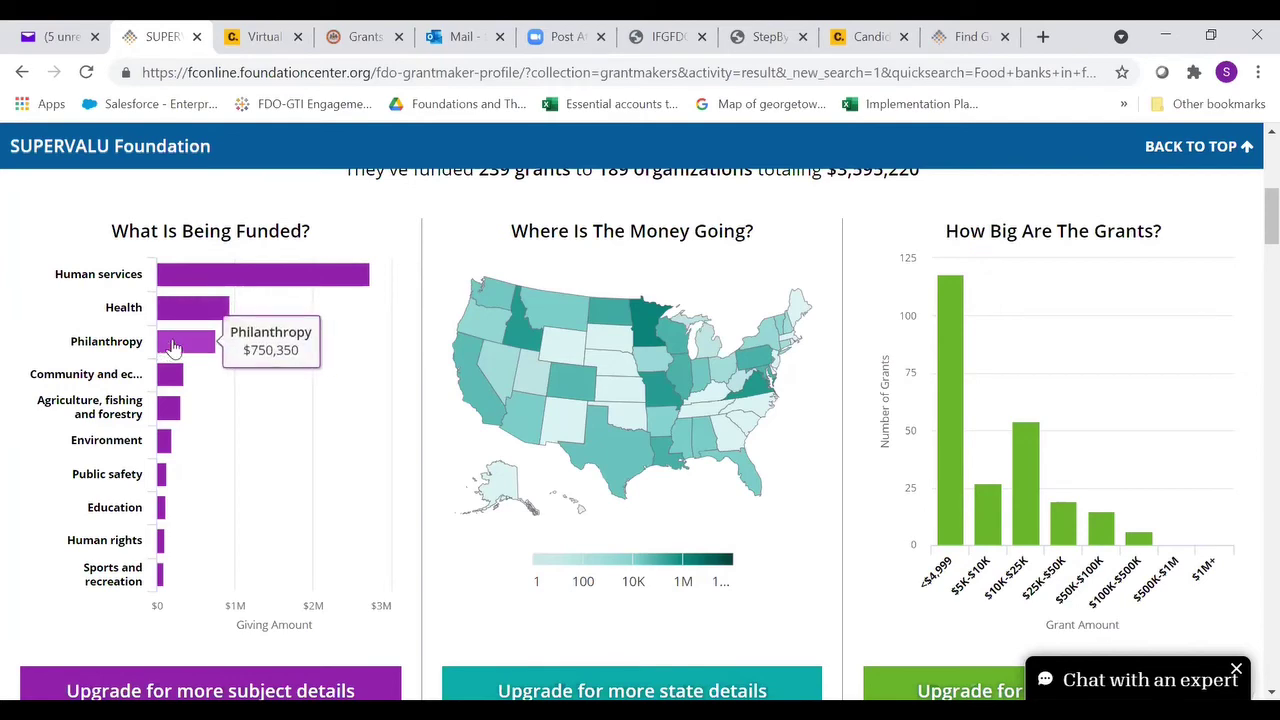
Expand the full Subjects list under Funding Interests and read through the foundation's supported subjects
scroll(925, 560, down, 3)
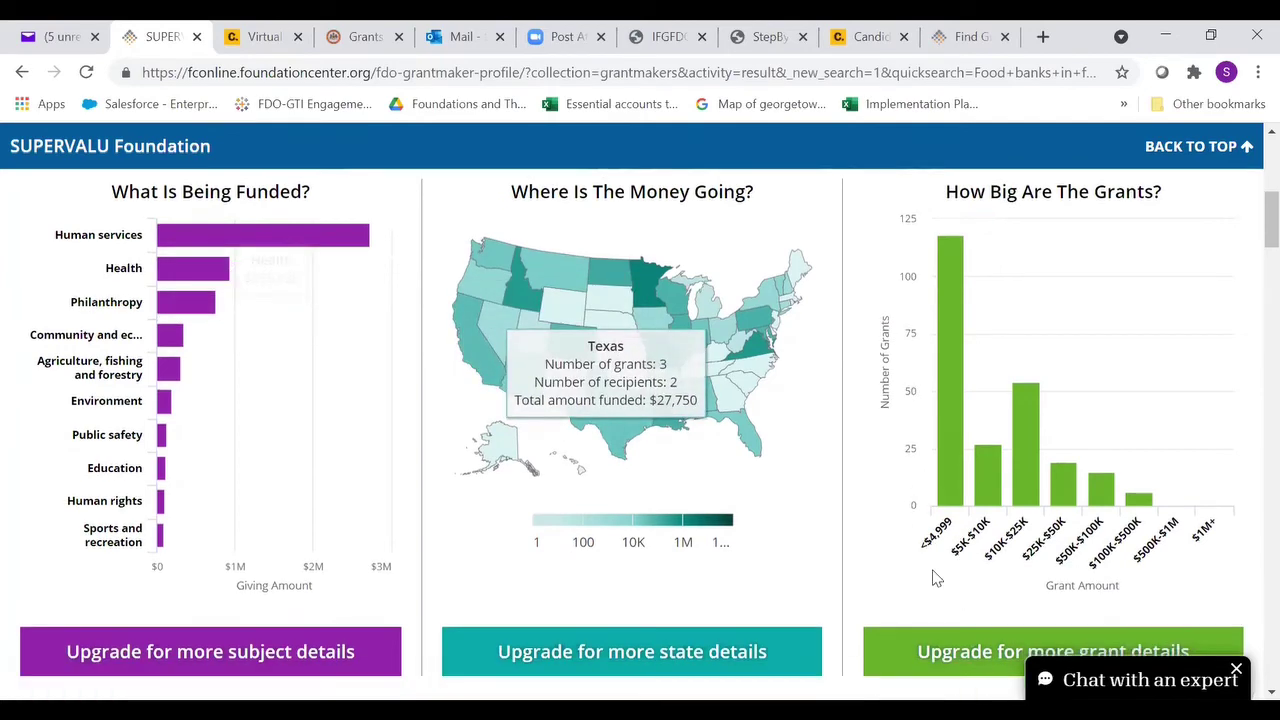
scroll(771, 514, down, 3)
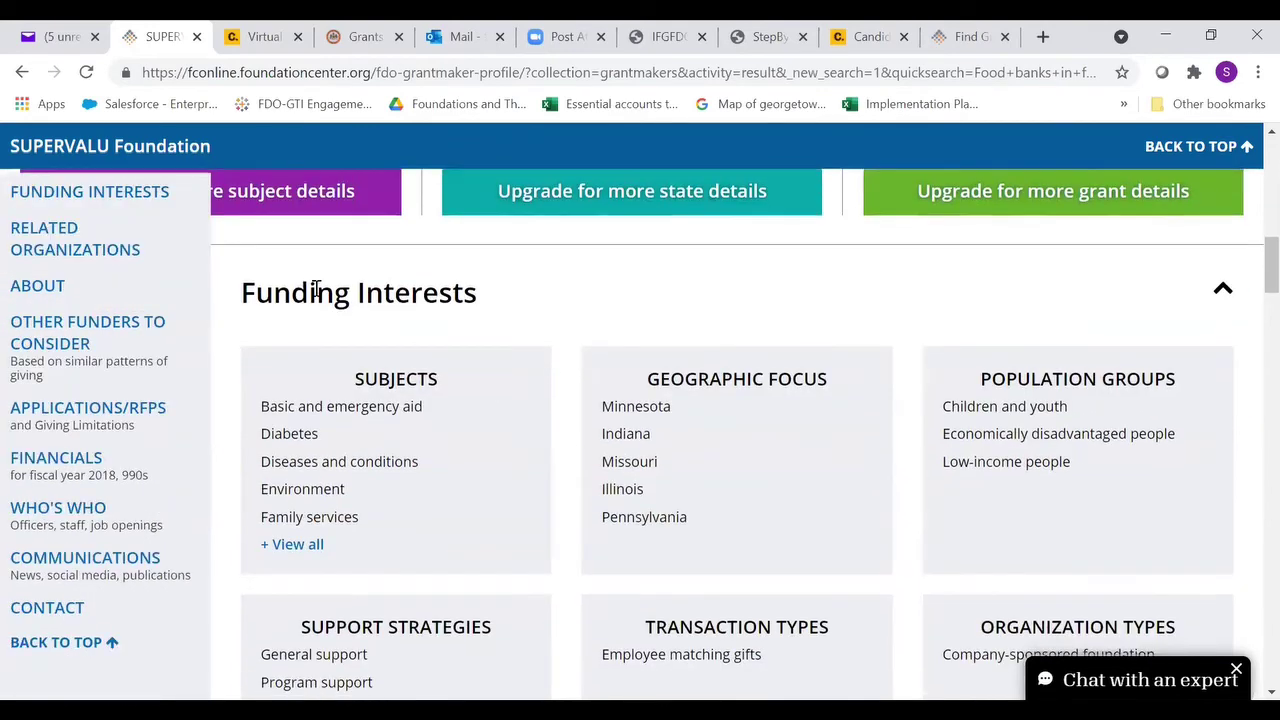
click(297, 544)
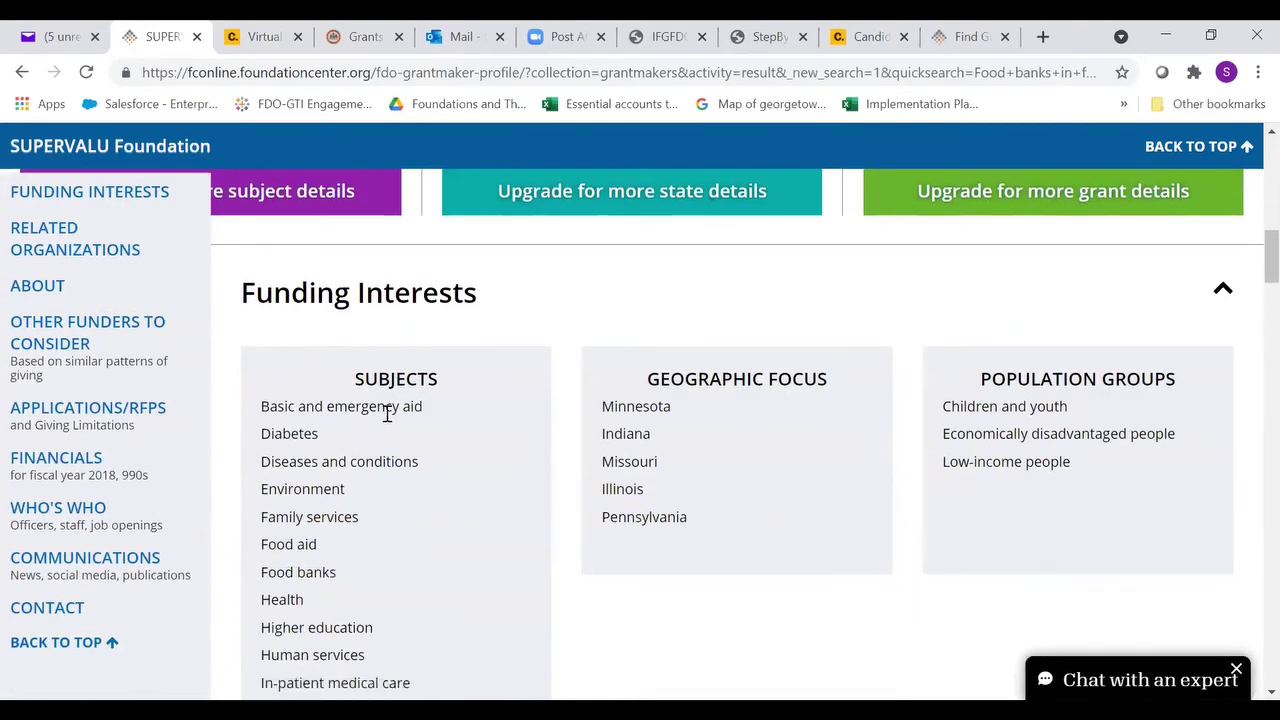
scroll(408, 280, down, 1)
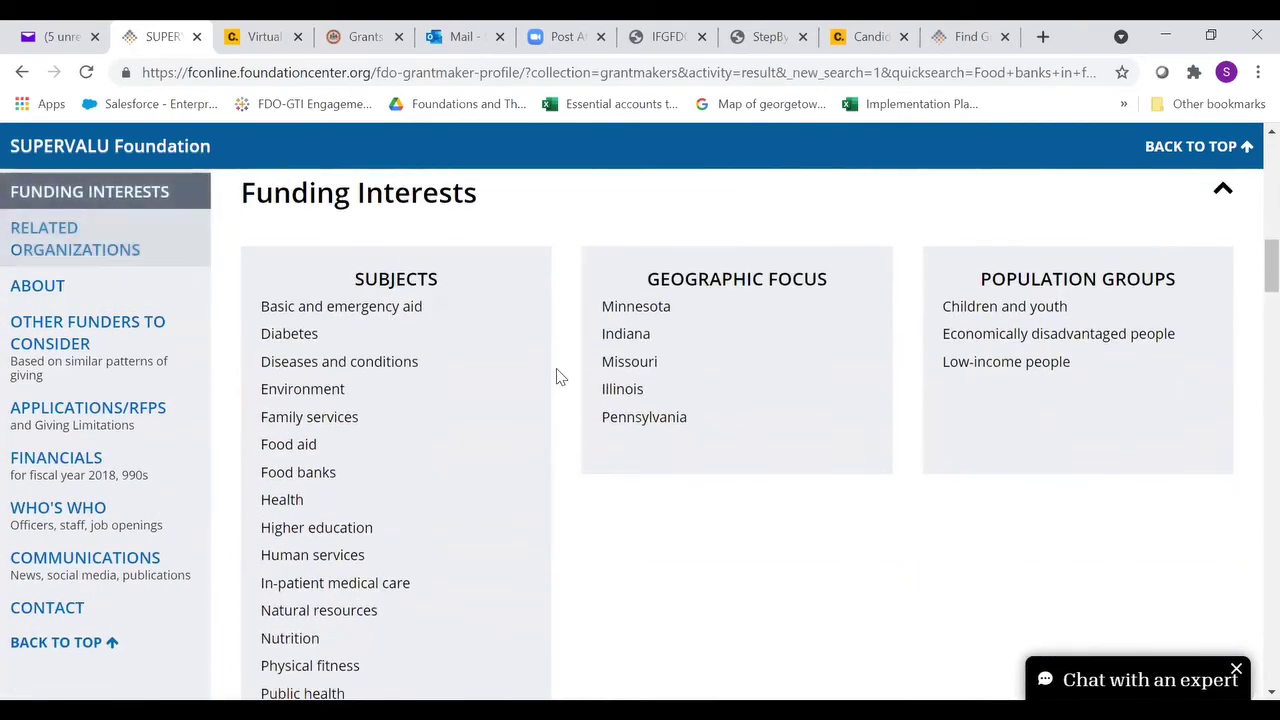
scroll(352, 314, down, 1)
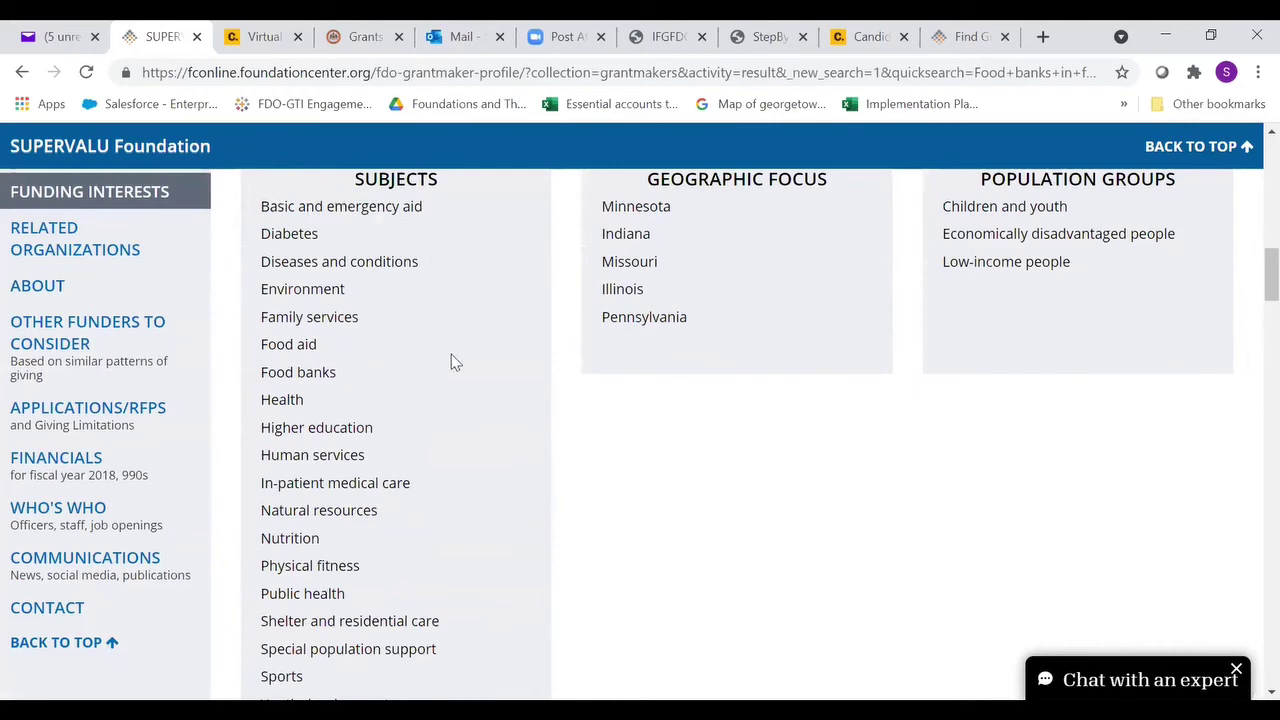
scroll(337, 360, down, 3)
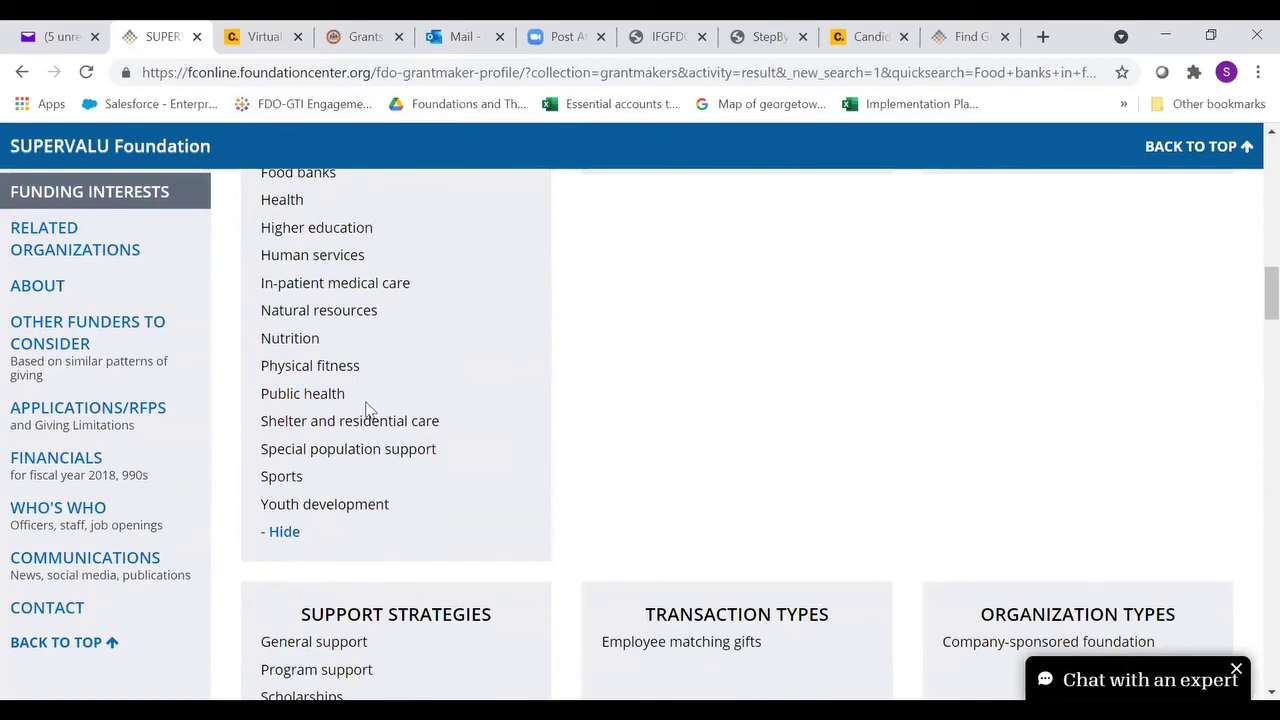
scroll(374, 234, up, 3)
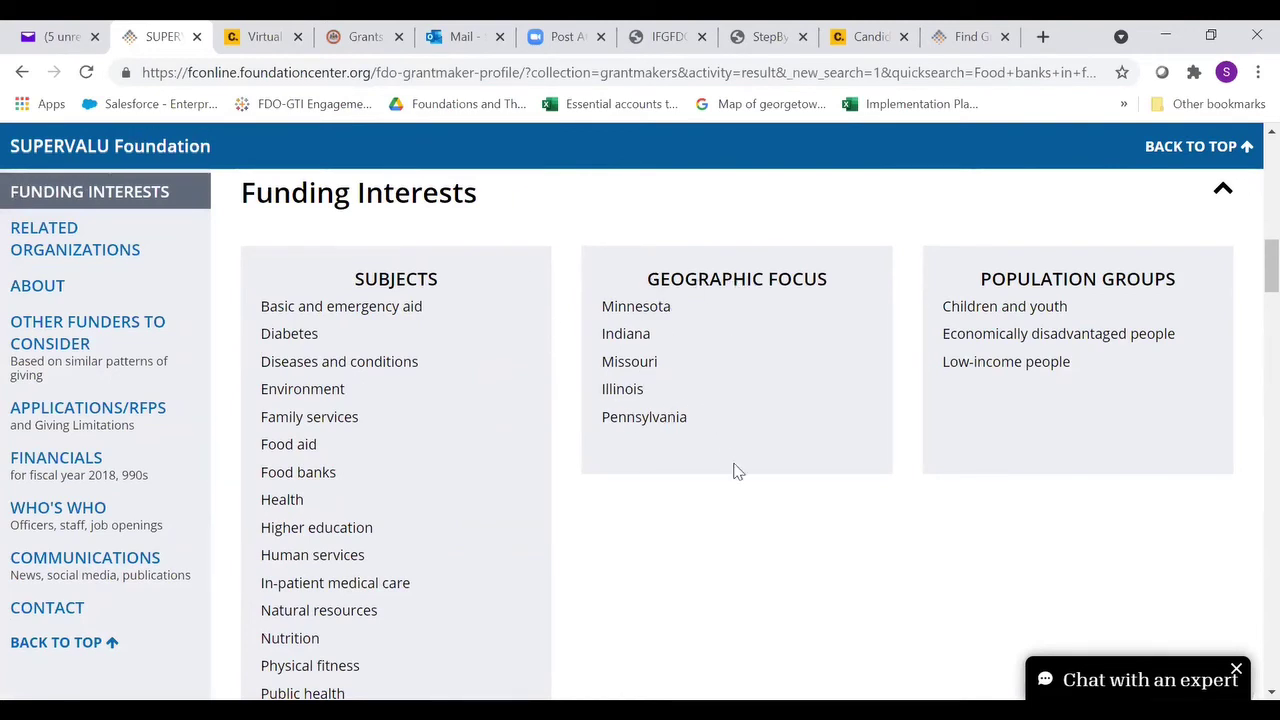
Check Virginia's grant details on the giving map against the Geographic Focus and Population Groups in Funding Interests
scroll(734, 463, up, 5)
mouse_move(758, 288)
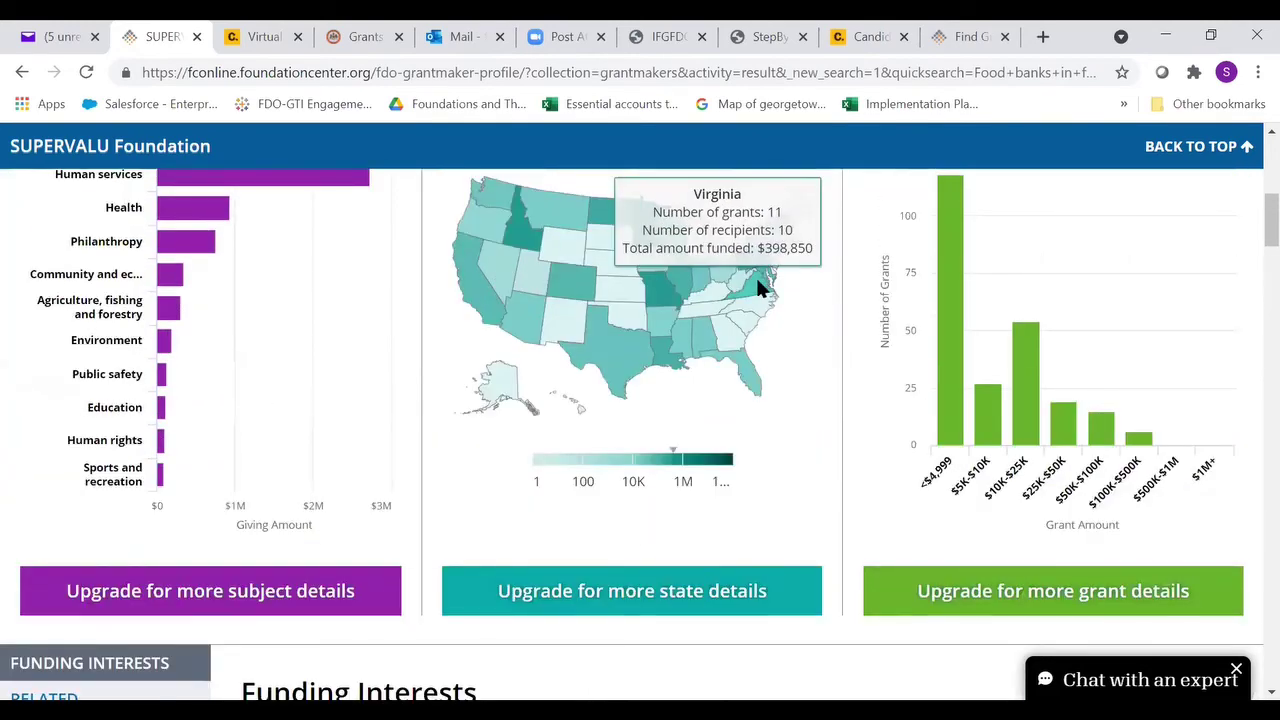
scroll(778, 490, down, 4)
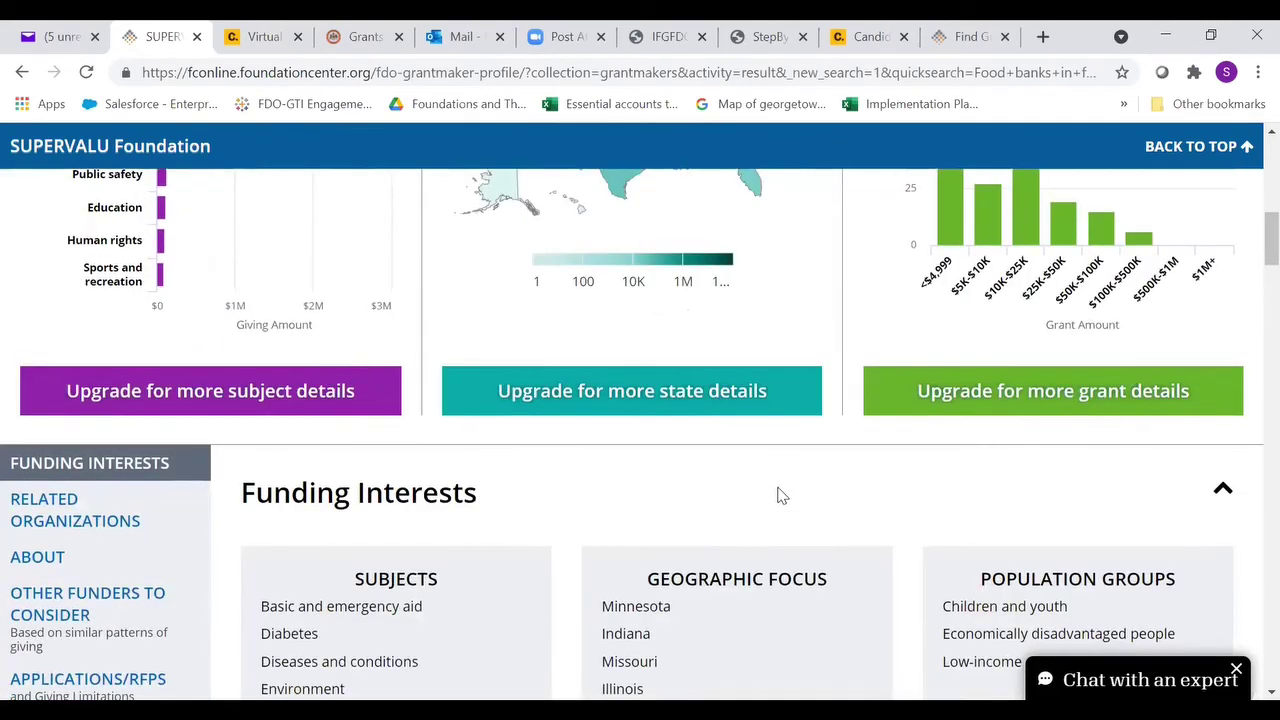
scroll(783, 500, down, 2)
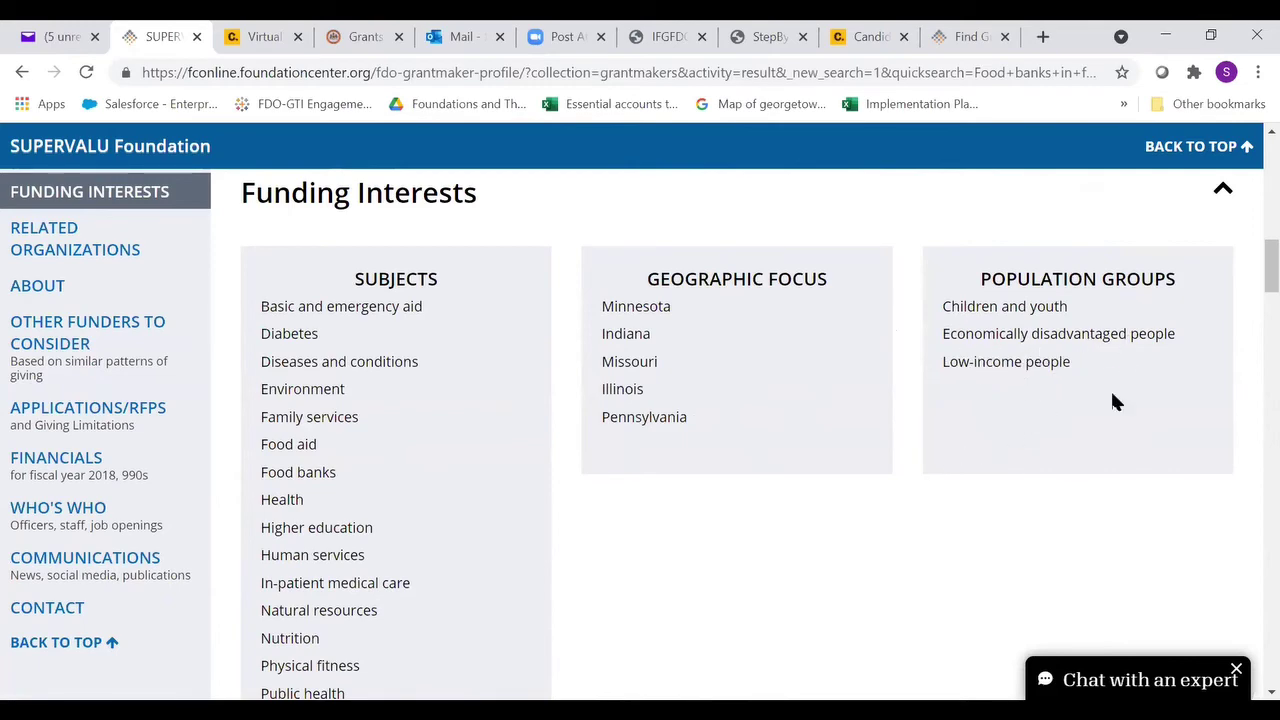
Examine the foundation's support strategies, transaction and organization types, related organizations, and stated purpose and activities
scroll(126, 457, down, 4)
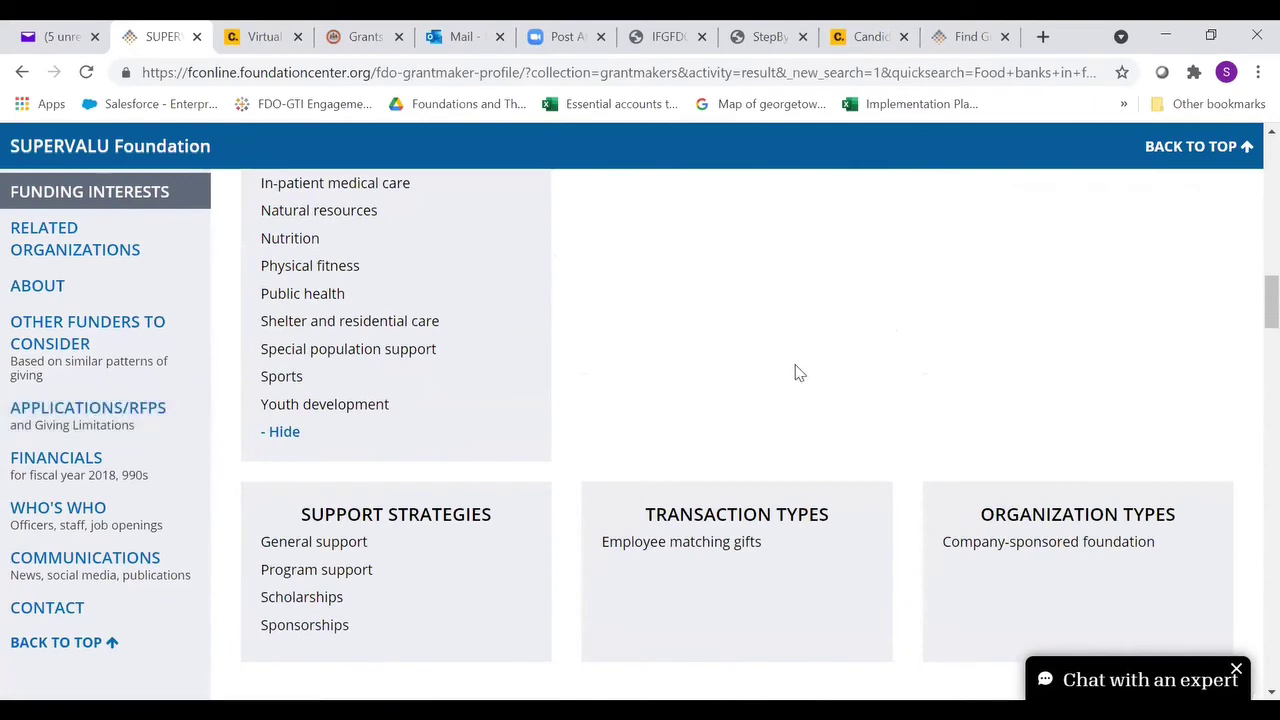
scroll(799, 372, down, 1)
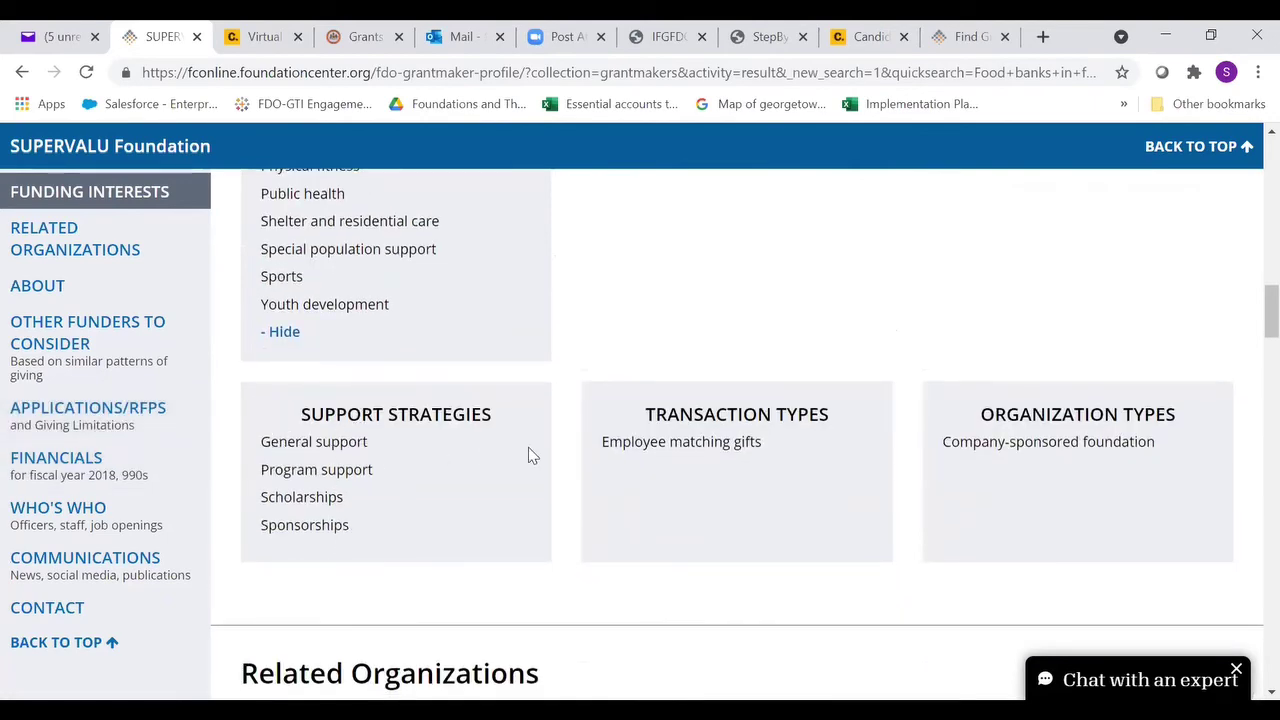
scroll(535, 448, down, 1)
scroll(551, 426, down, 1)
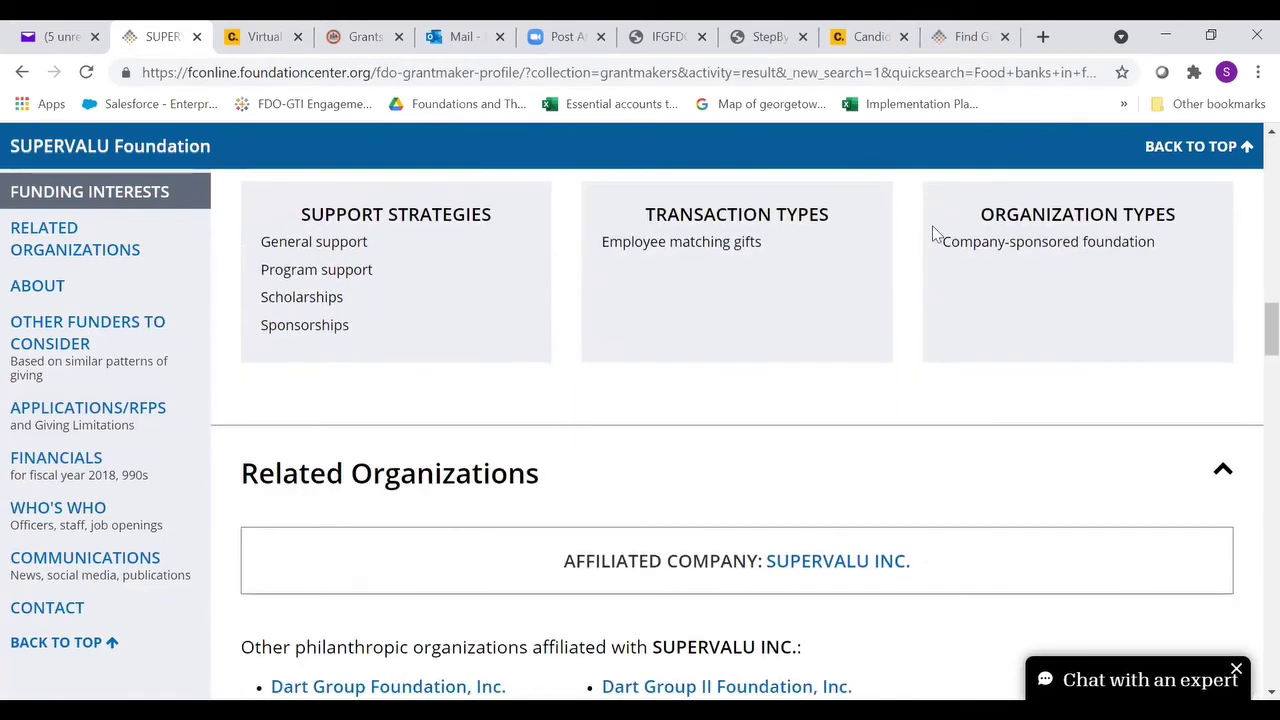
scroll(797, 293, down, 2)
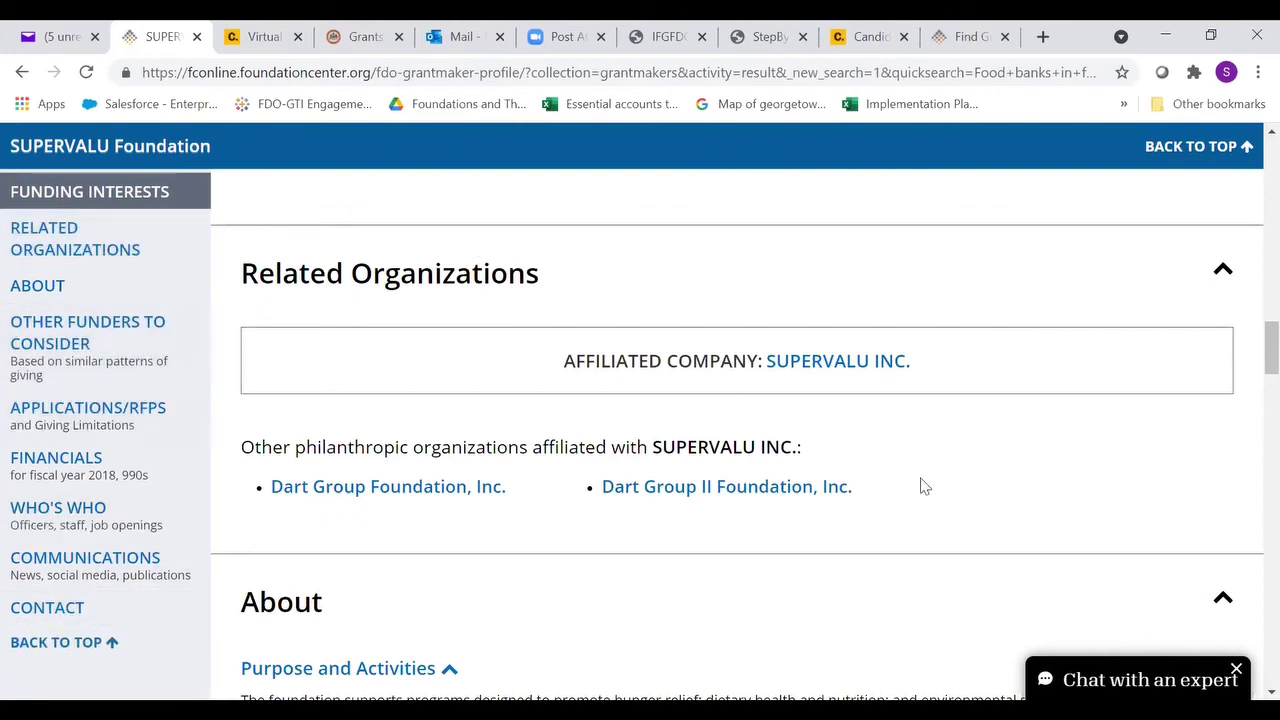
scroll(925, 486, down, 1)
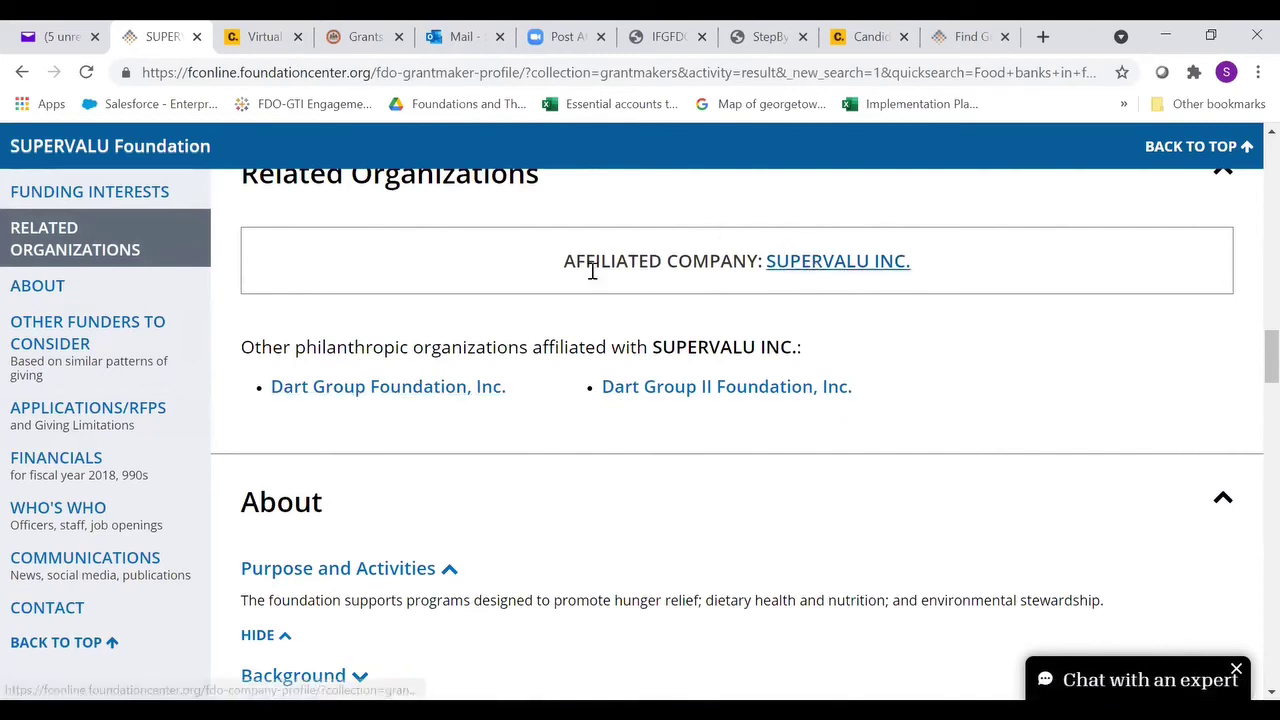
scroll(948, 428, down, 1)
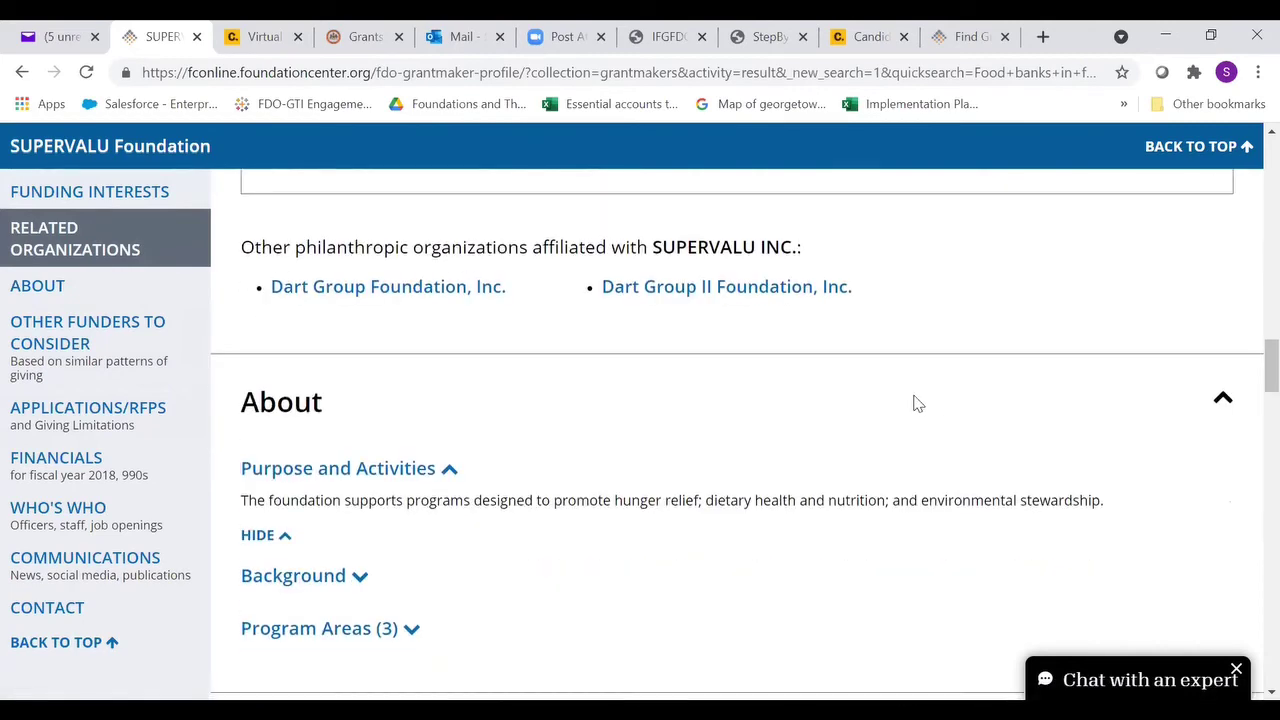
scroll(915, 403, up, 1)
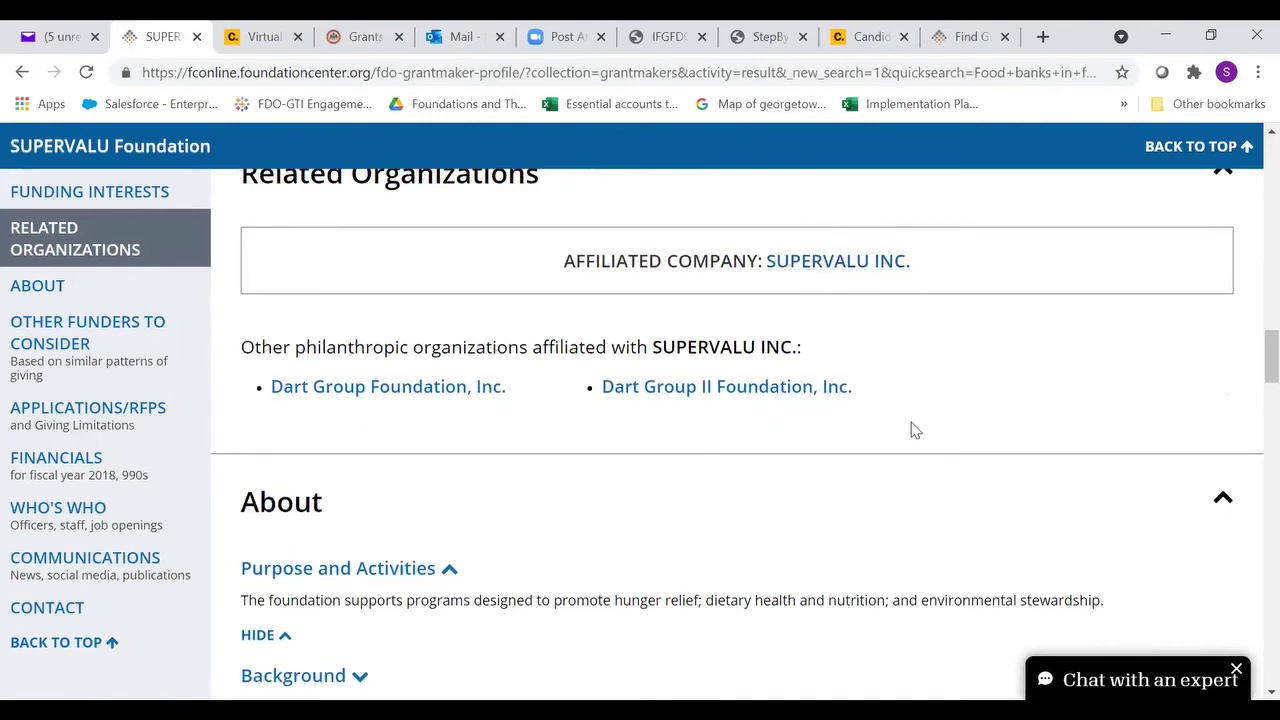
Expand the foundation's Background and Program Areas in the About section and read through its three program areas
scroll(914, 414, down, 3)
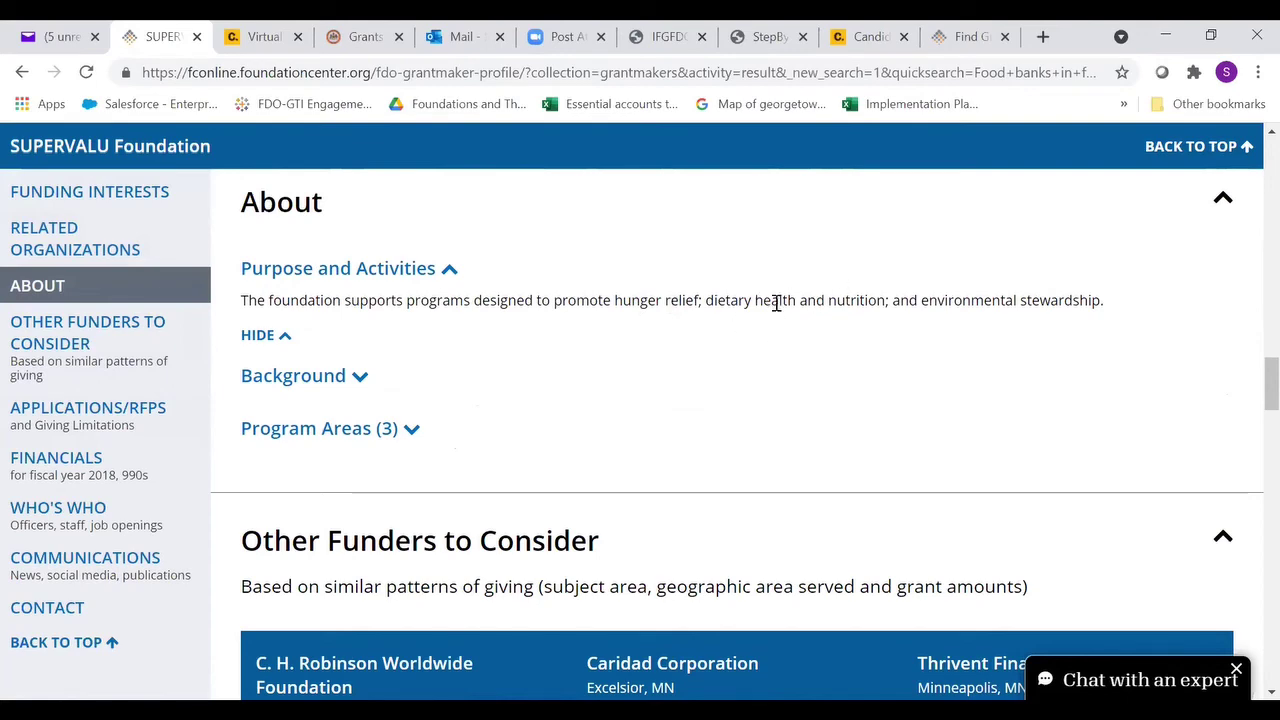
click(325, 430)
click(335, 380)
scroll(746, 408, down, 1)
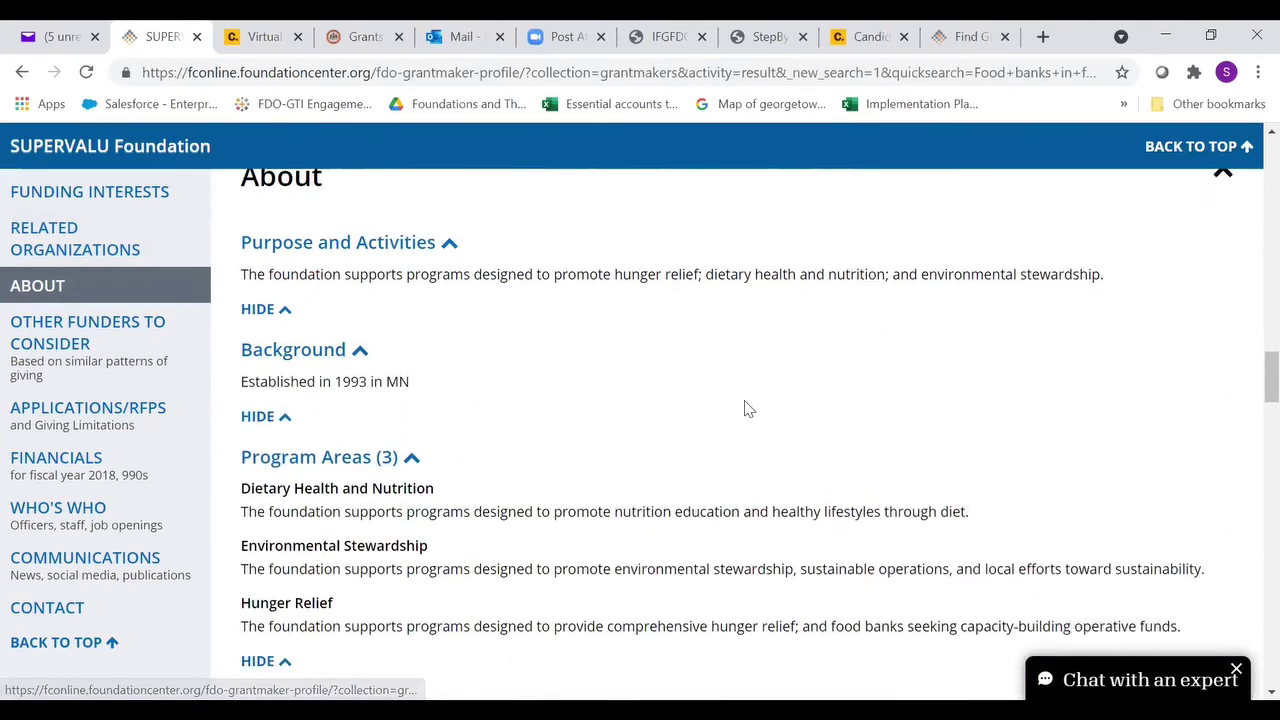
scroll(768, 400, down, 1)
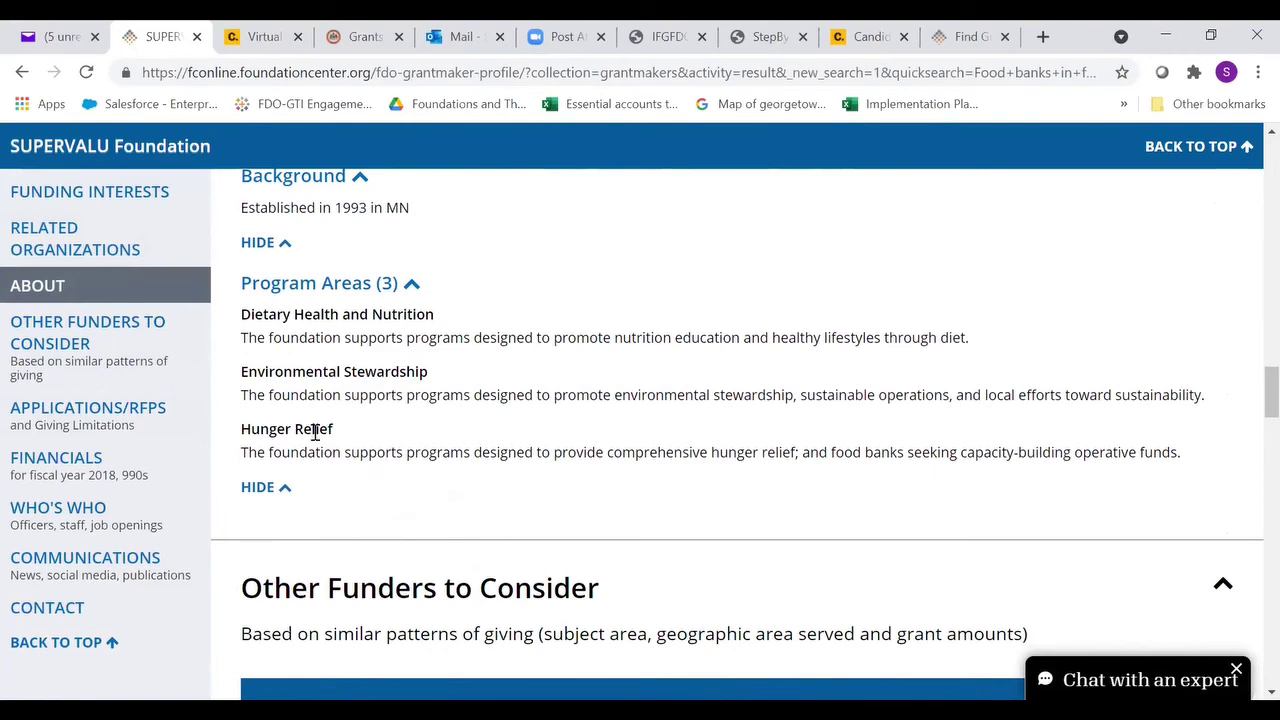
Review the similar funders to consider and the foundation's application requirements, deadlines and giving limitations
click(57, 363)
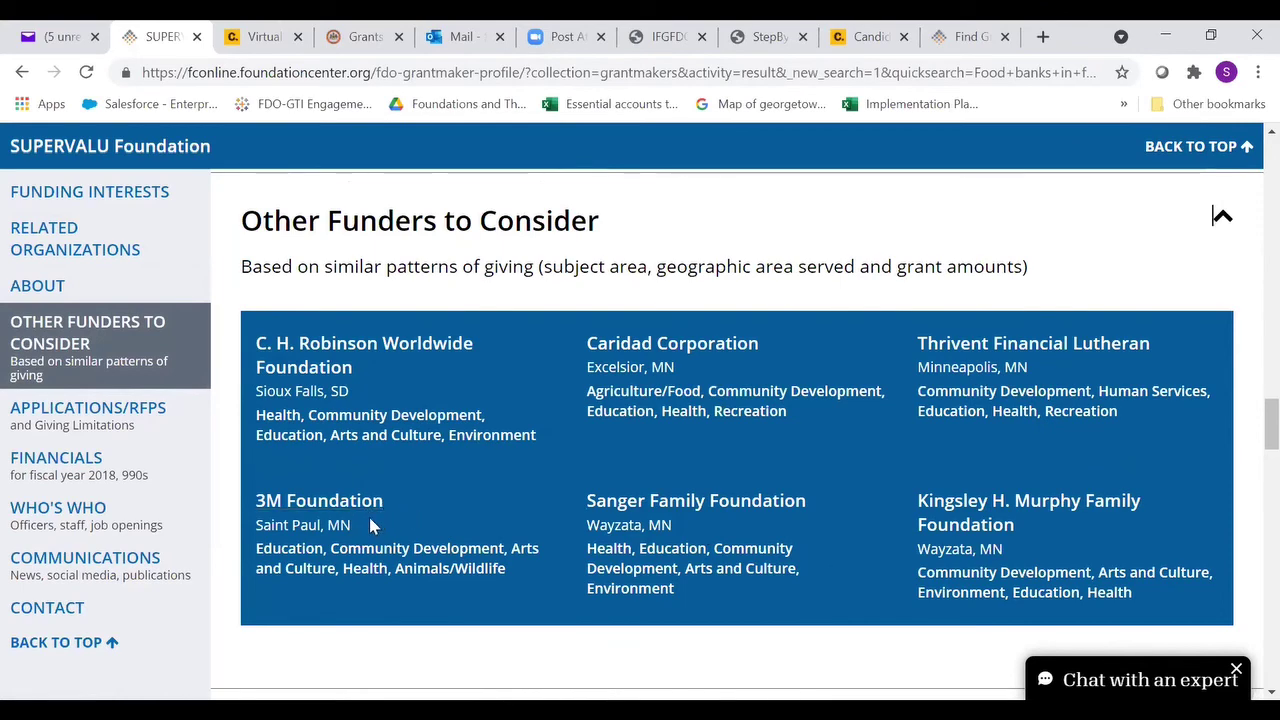
click(85, 418)
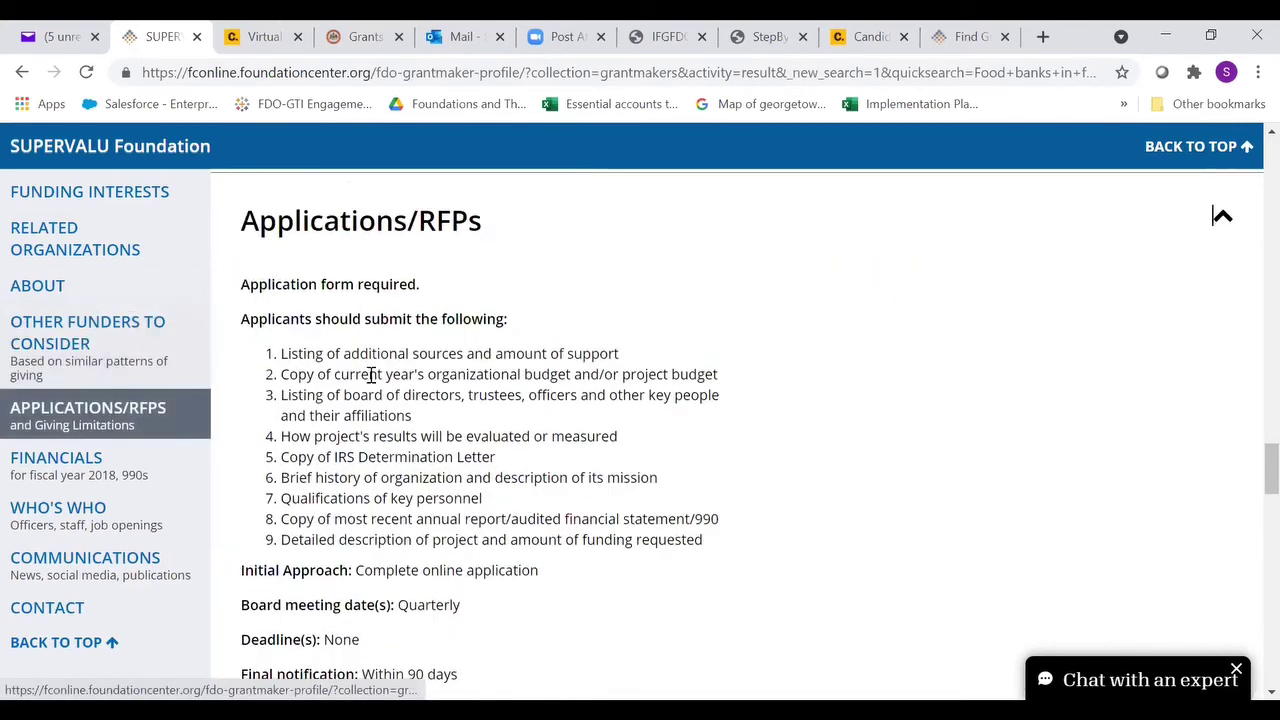
scroll(447, 197, down, 1)
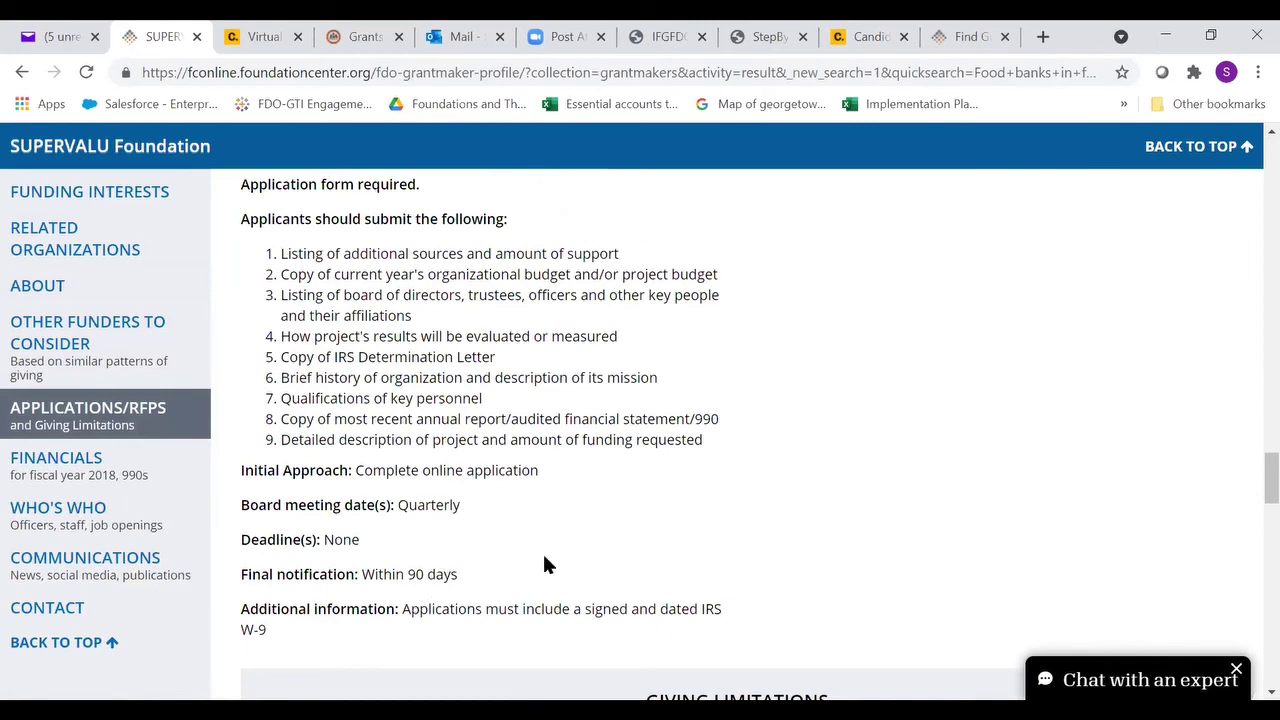
scroll(545, 563, down, 1)
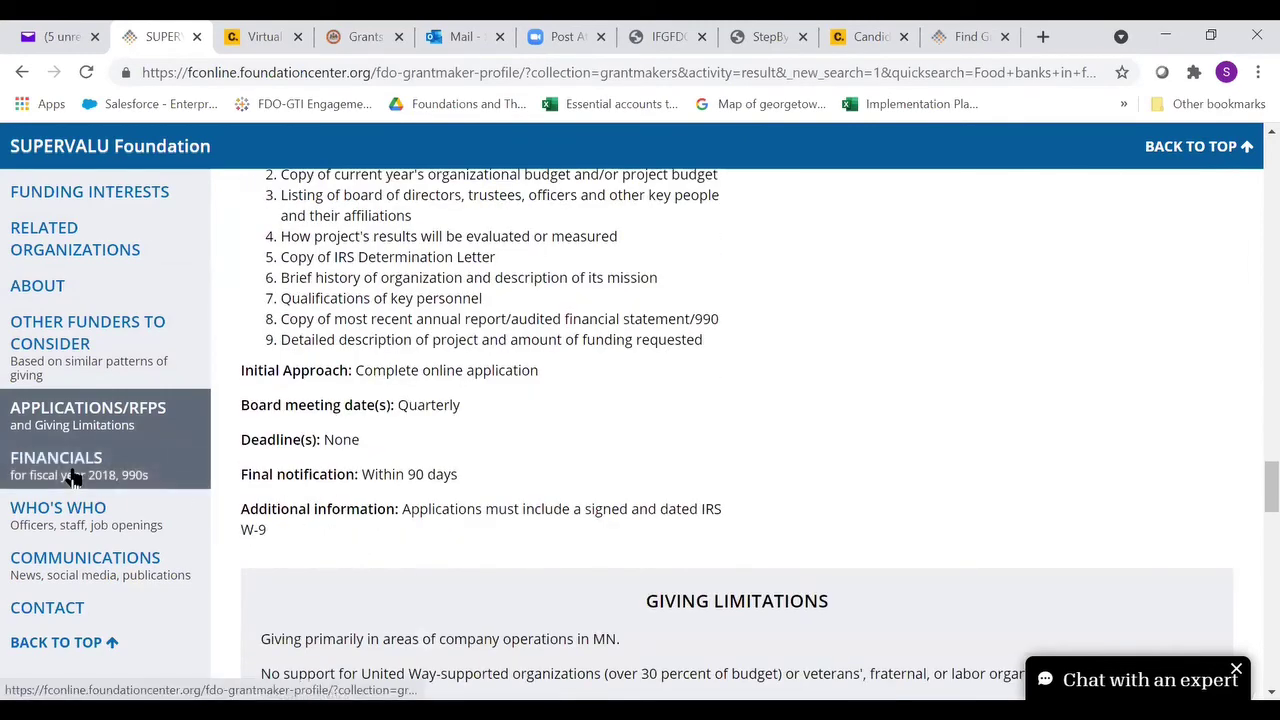
Examine the foundation's financials and check which years of 990 forms are available
click(74, 479)
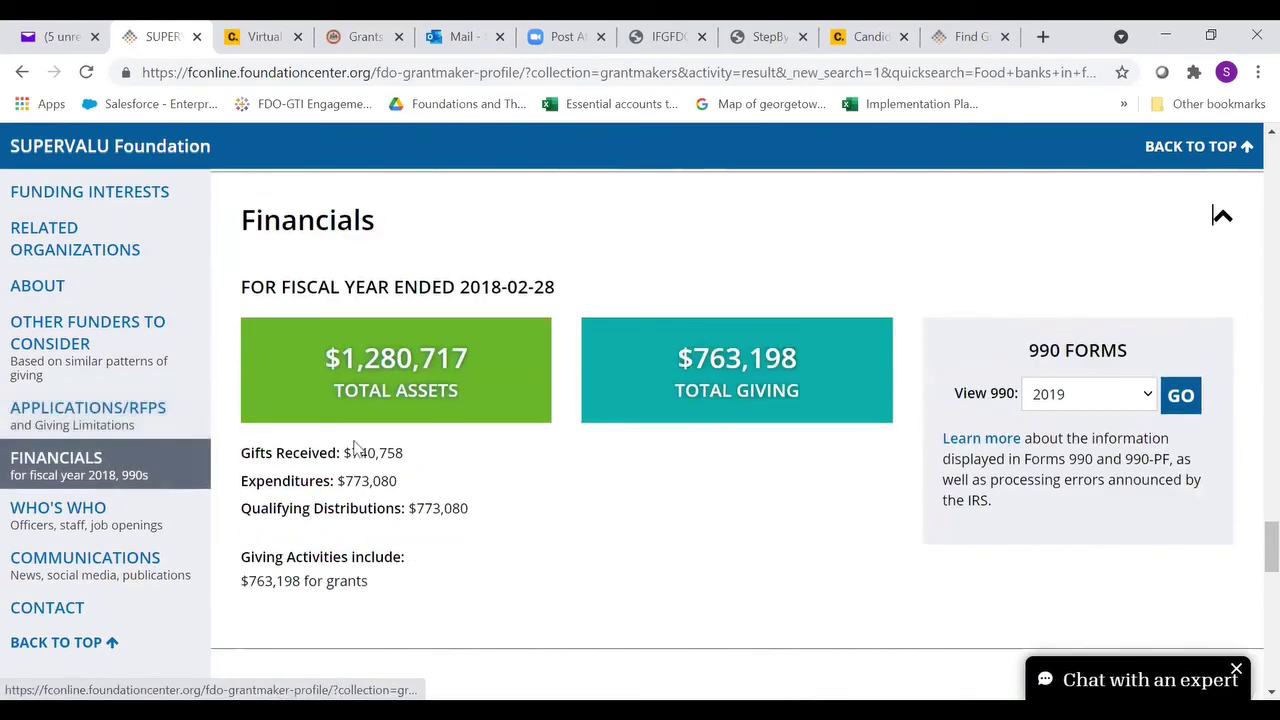
click(1146, 397)
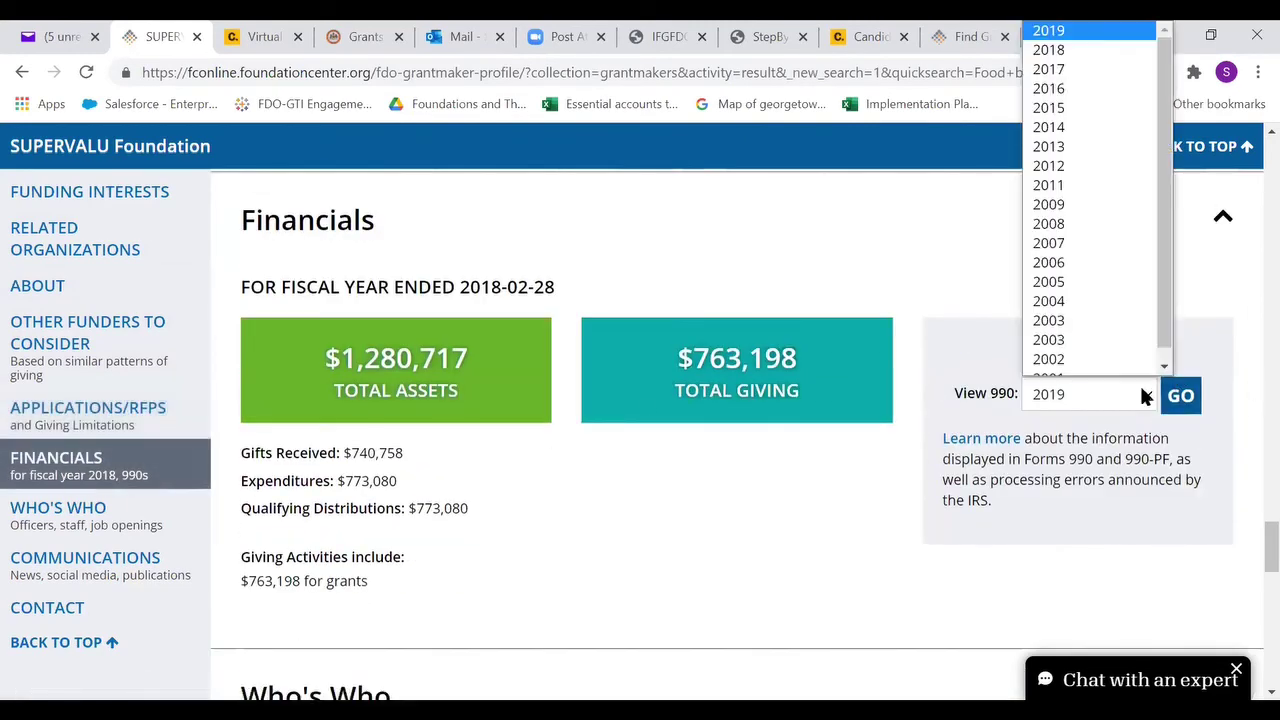
click(798, 574)
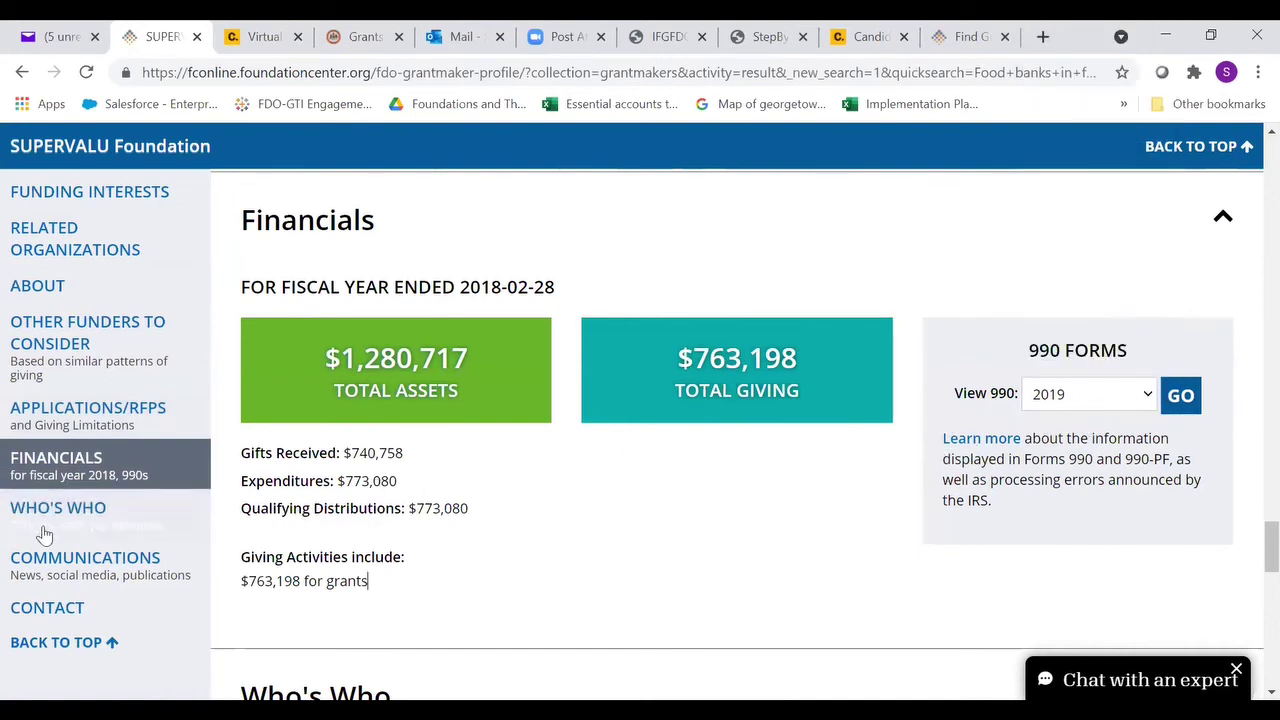
Expand the Donors list in the Who's Who section and look through the companies that give to the foundation
click(110, 522)
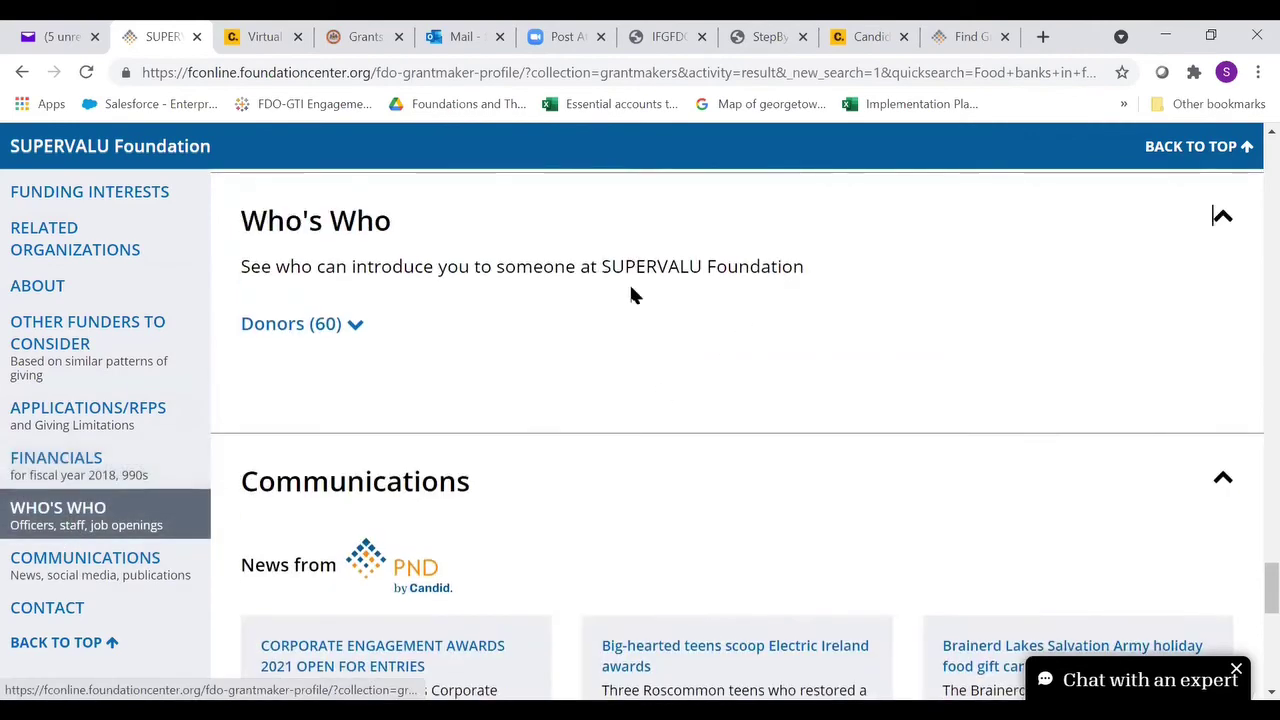
click(305, 327)
scroll(929, 425, down, 1)
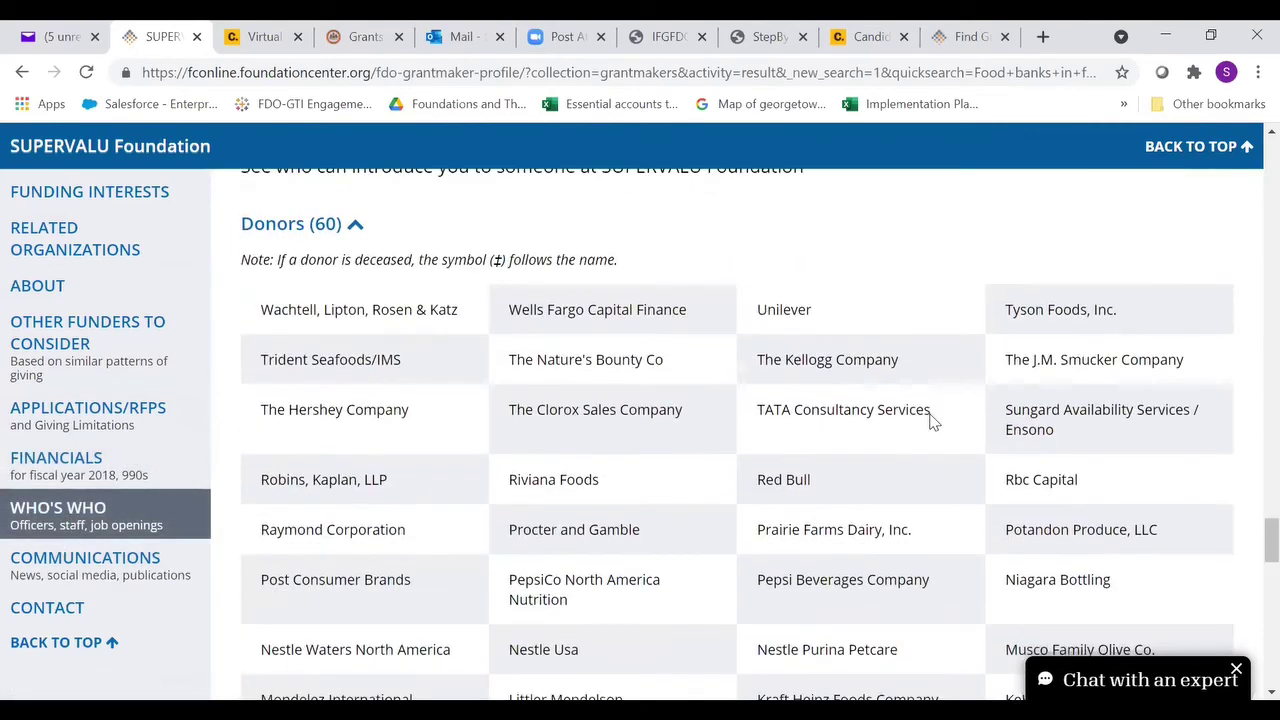
scroll(929, 420, down, 5)
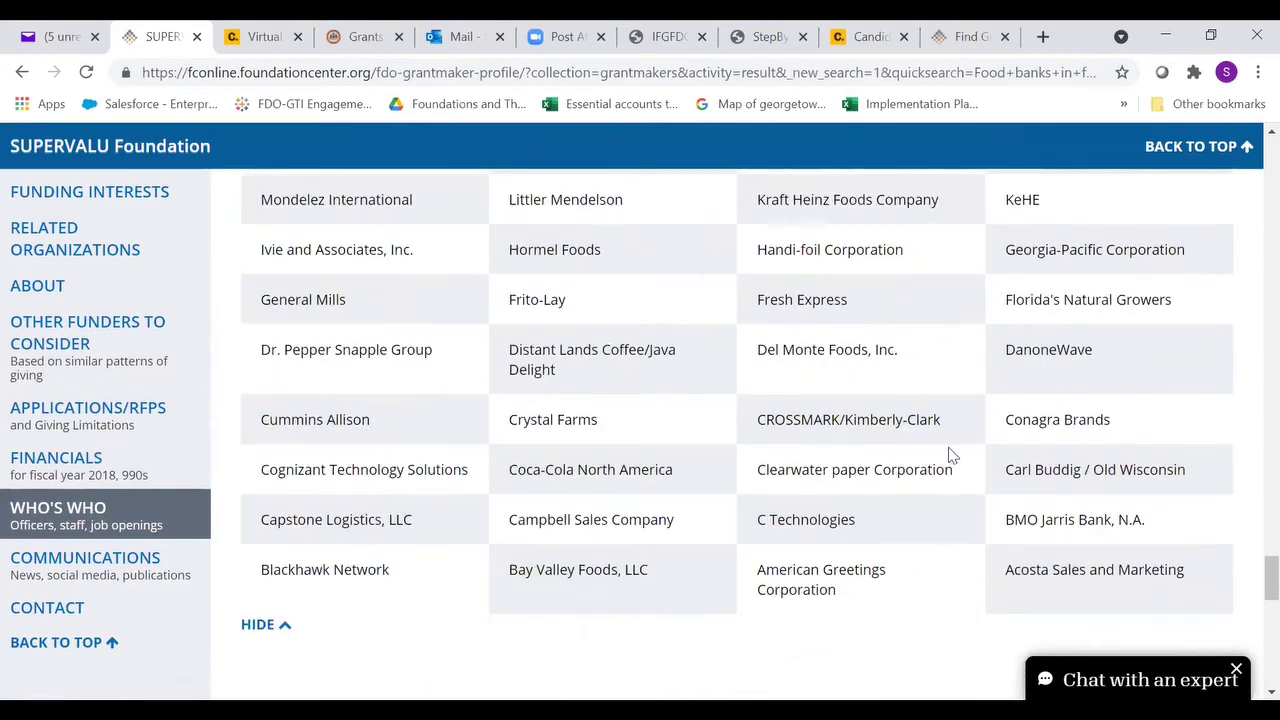
scroll(886, 494, down, 1)
scroll(879, 484, up, 5)
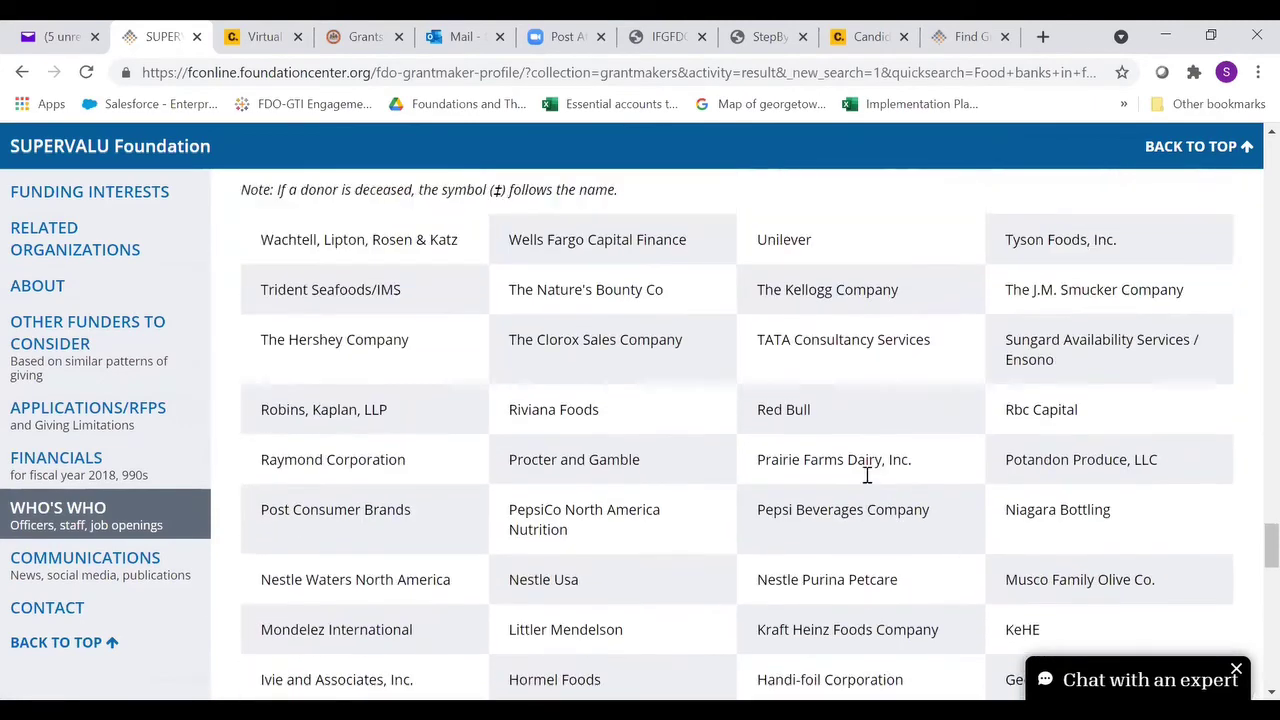
scroll(866, 475, up, 4)
scroll(840, 455, down, 1)
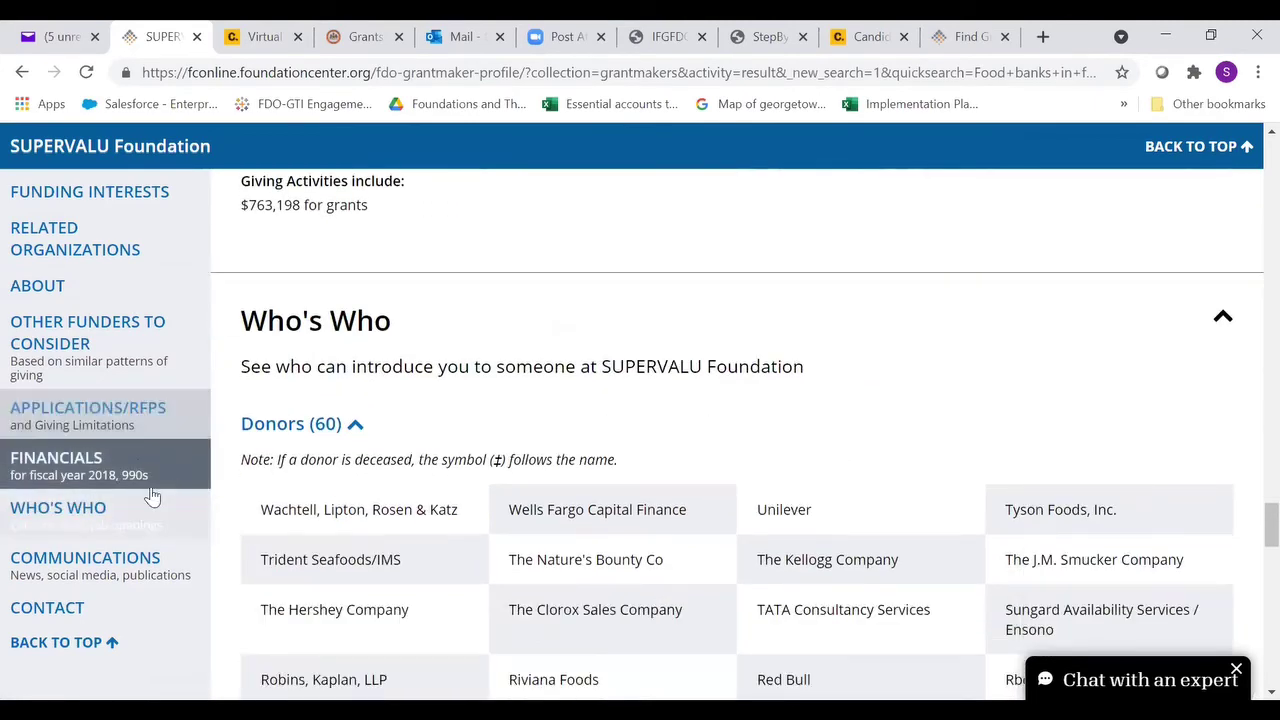
click(110, 540)
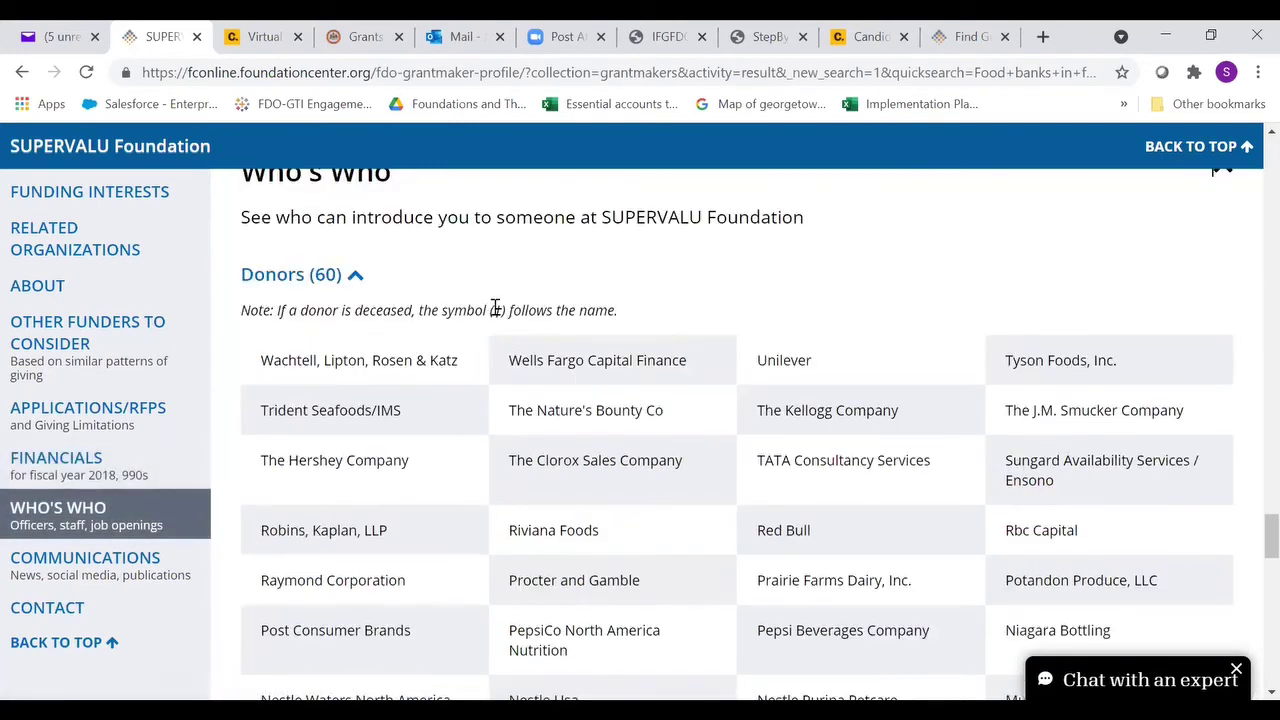
scroll(495, 308, down, 3)
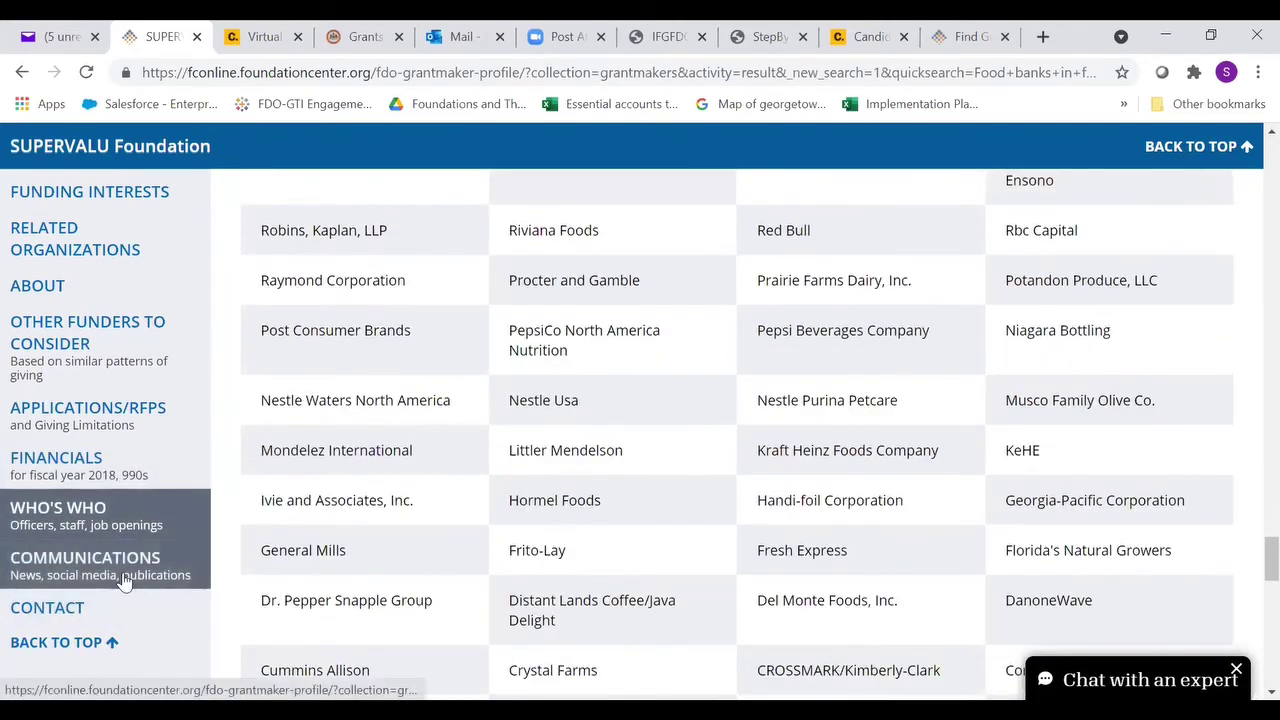
Check the foundation's news items under Communications and its contact and location details
click(125, 582)
scroll(634, 428, down, 2)
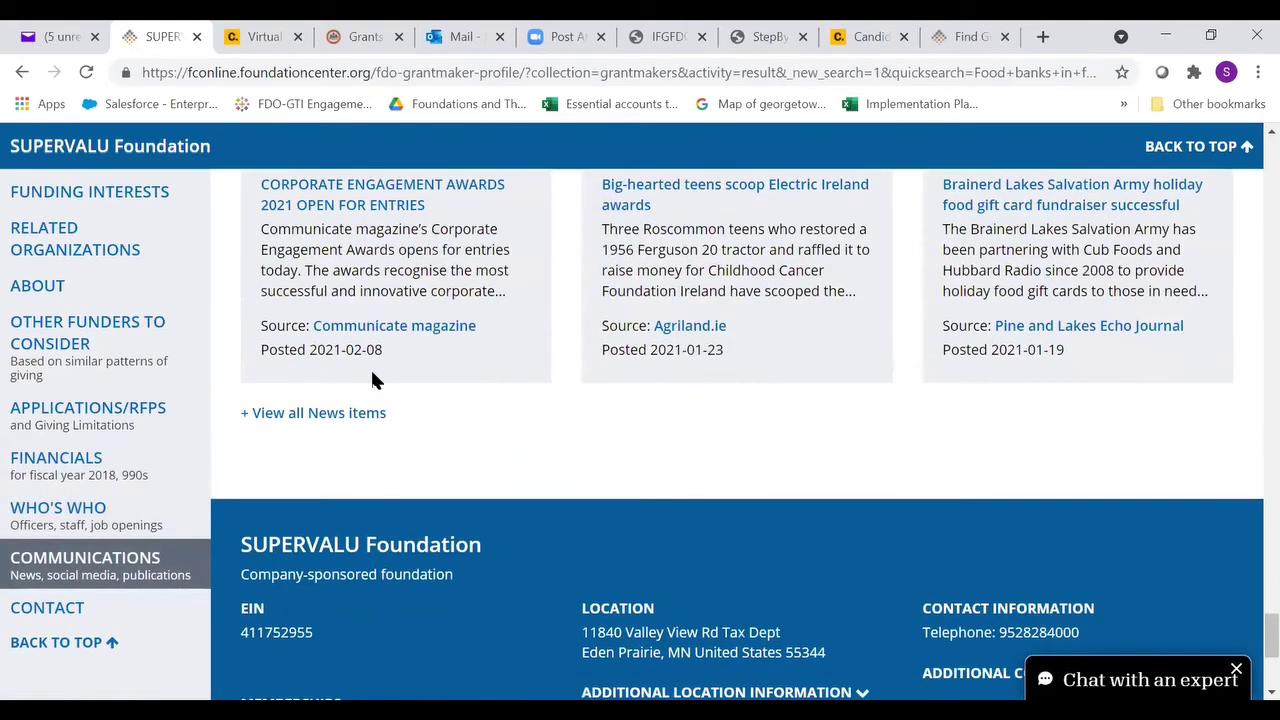
scroll(372, 380, up, 1)
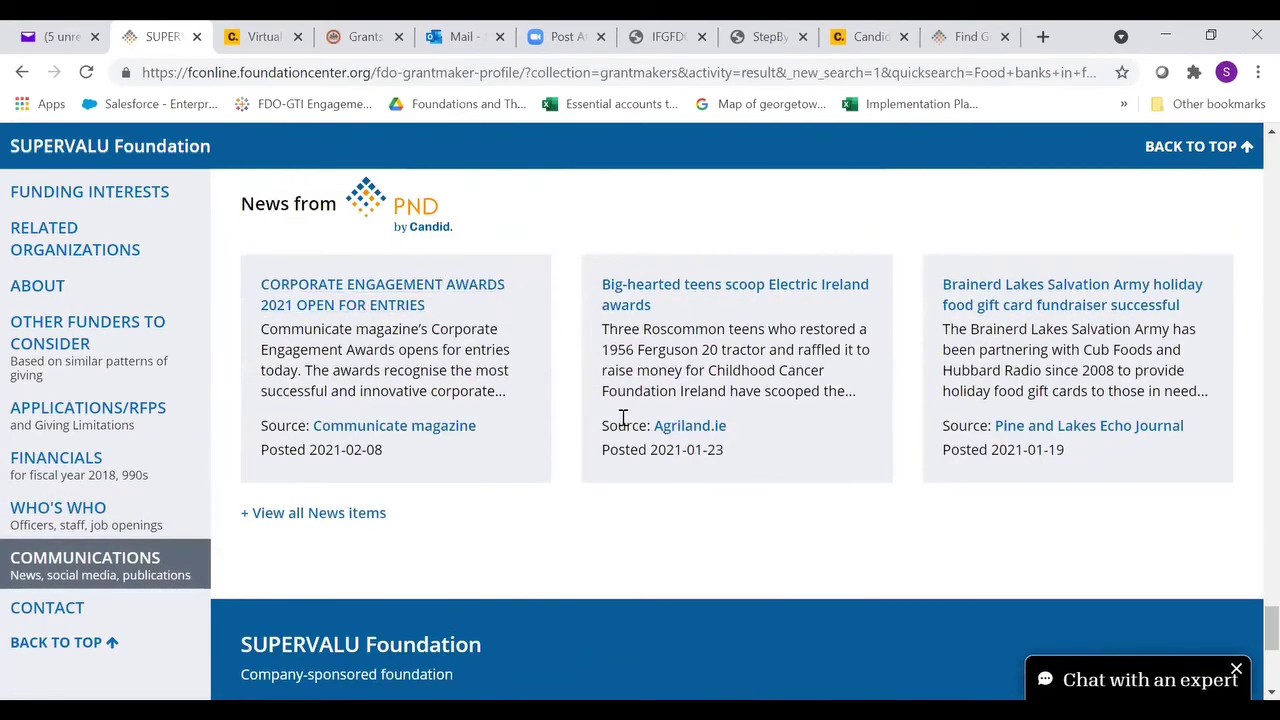
click(45, 610)
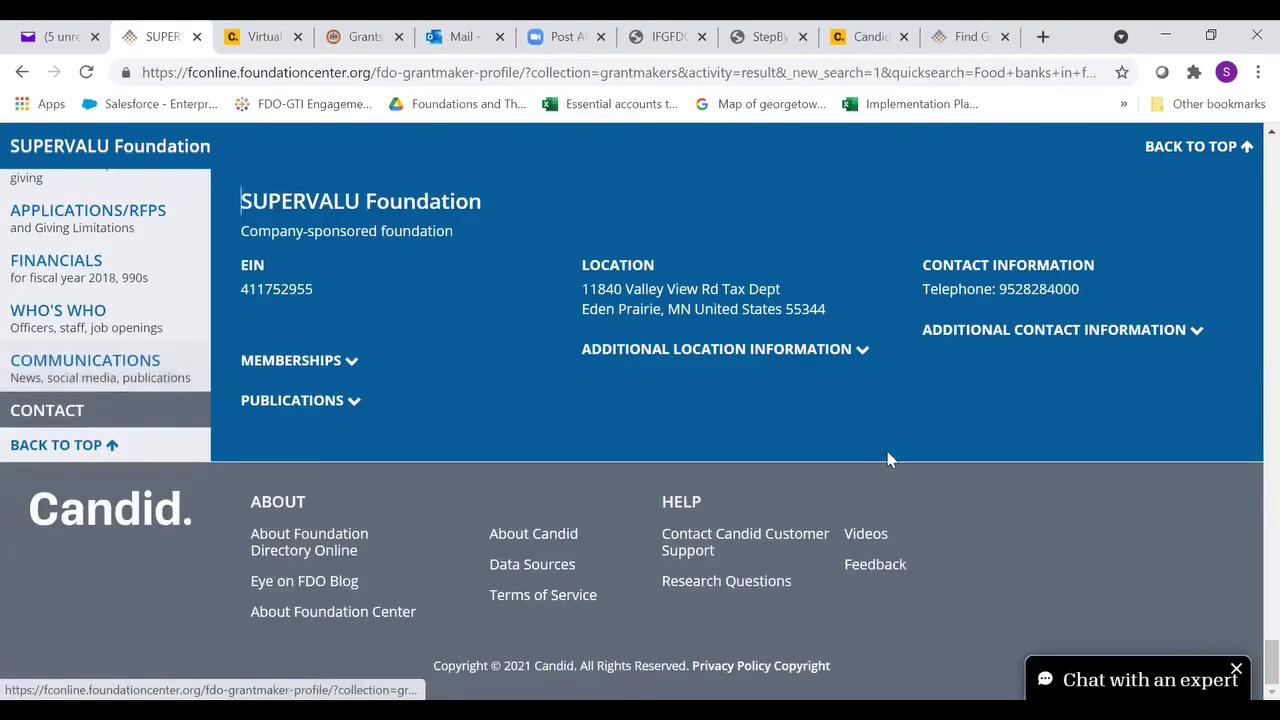
Leave the SUPERVALU Foundation profile and start a new Find Funding search with the advanced search fields and additional filters shown
scroll(908, 470, up, 10)
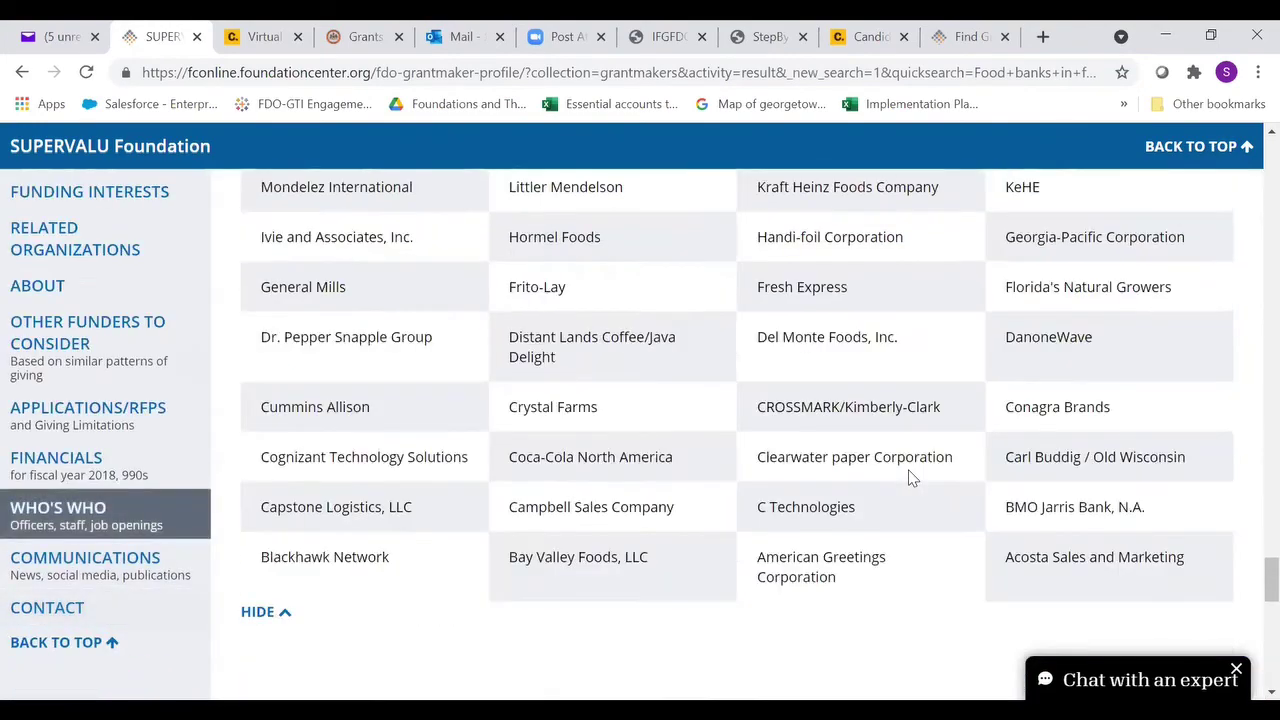
scroll(911, 478, up, 15)
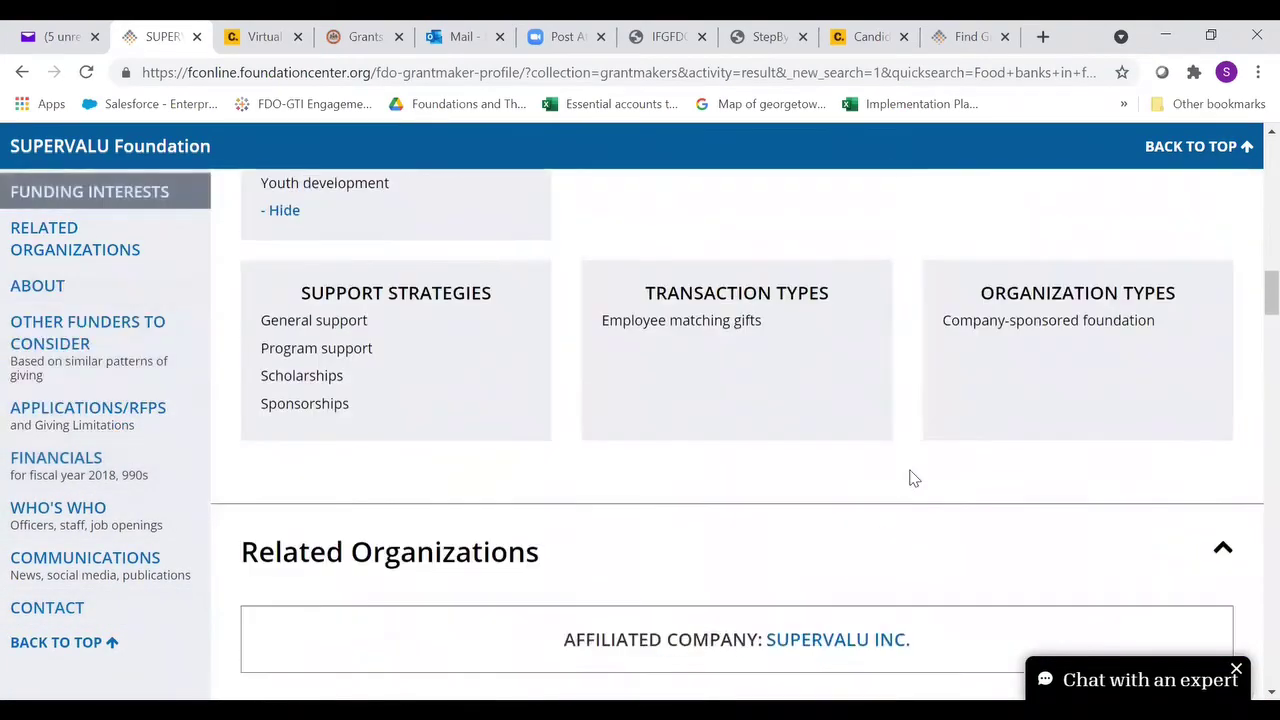
scroll(911, 470, up, 10)
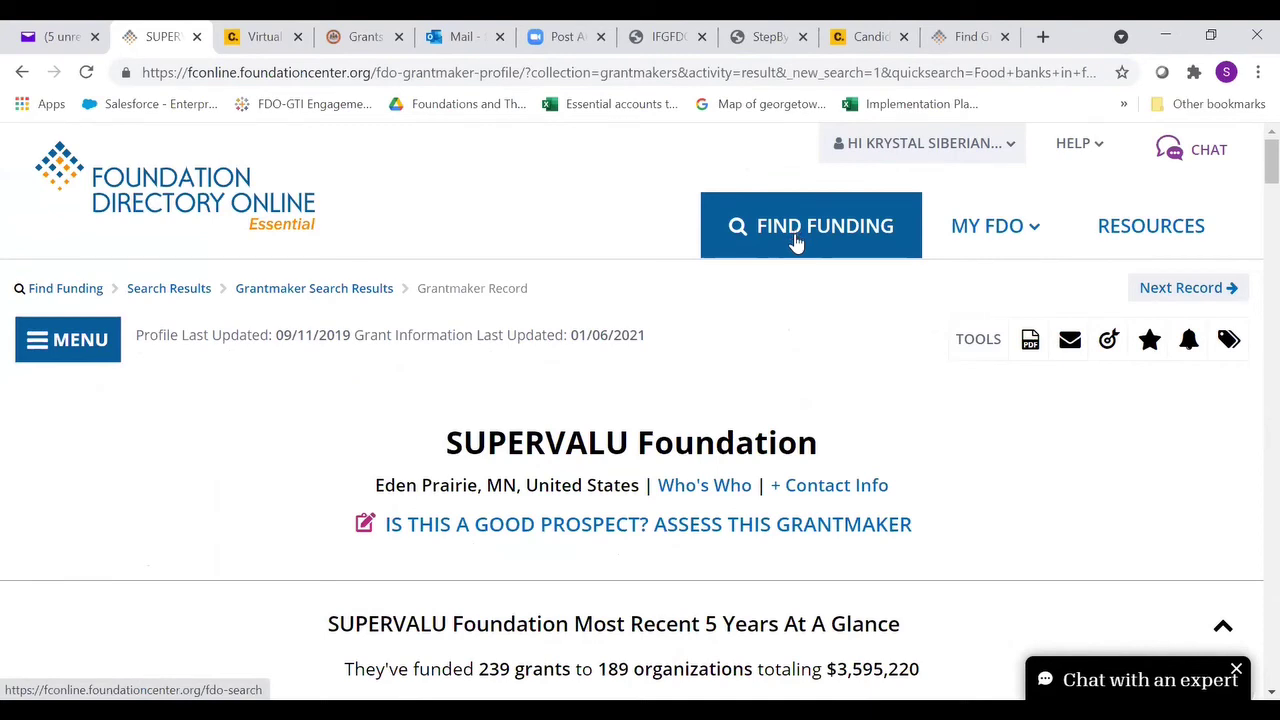
click(86, 72)
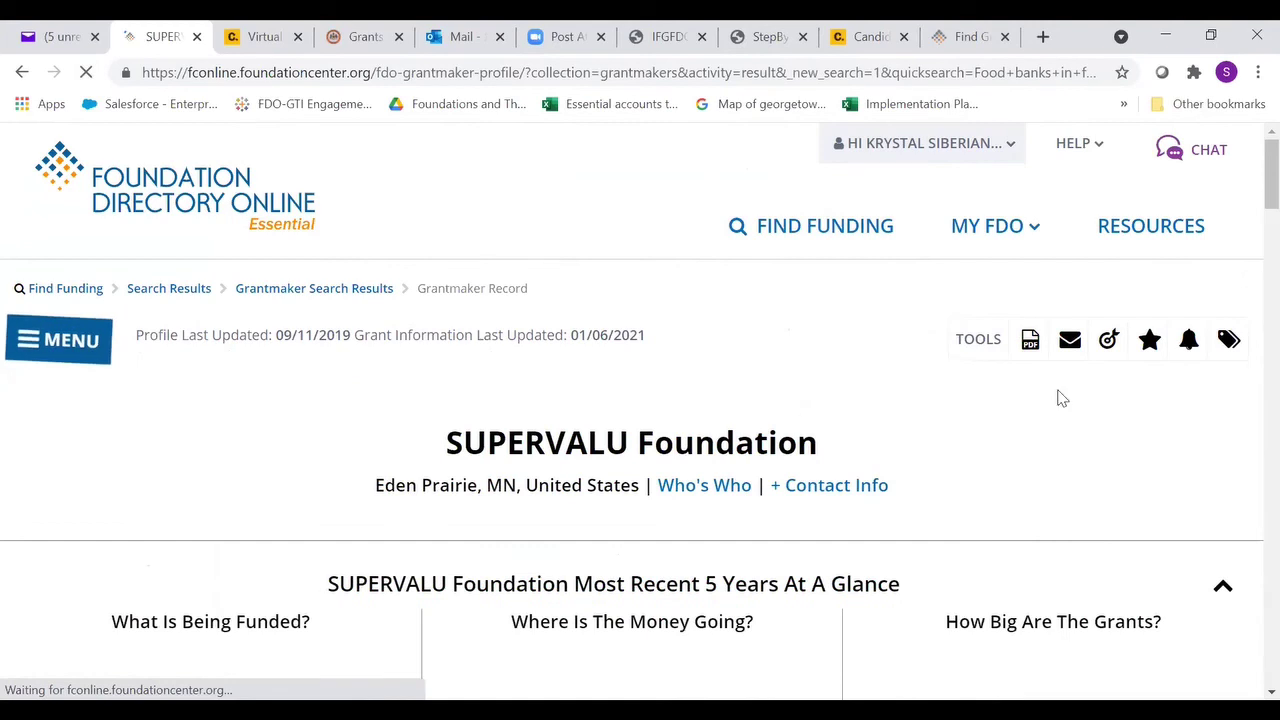
click(826, 226)
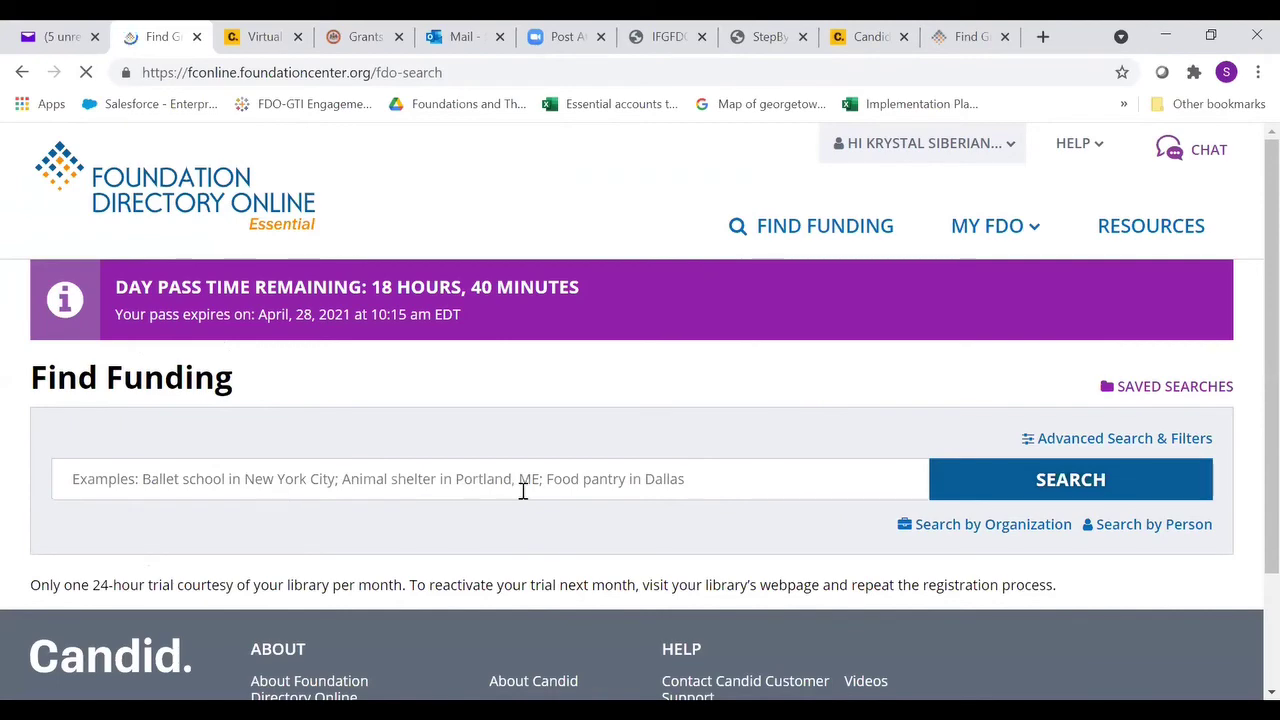
click(1082, 438)
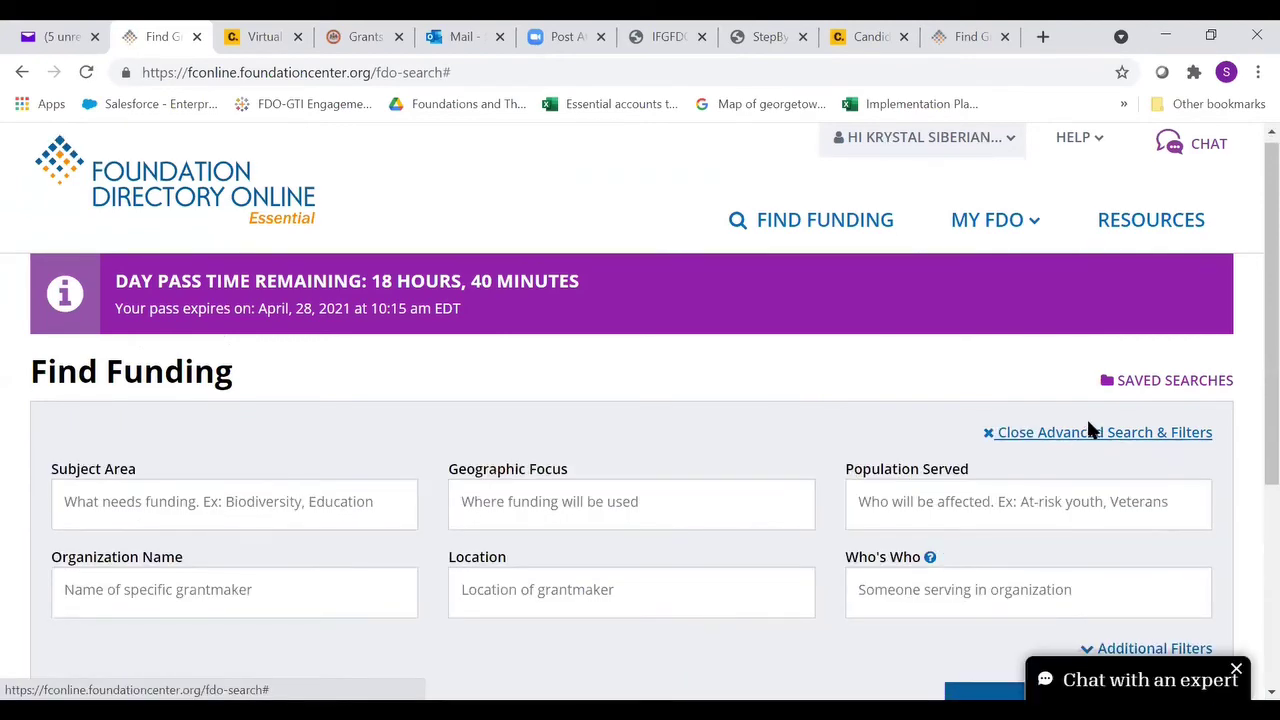
scroll(1090, 430, down, 2)
click(1131, 462)
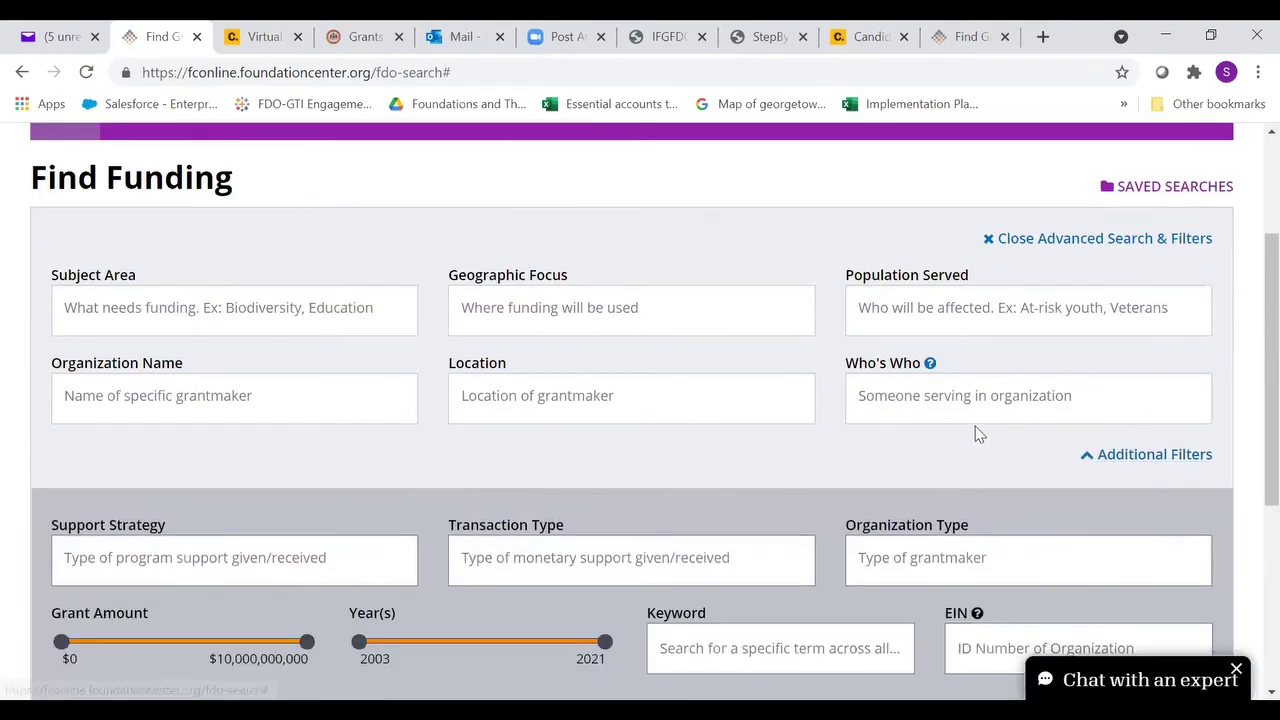
scroll(977, 433, down, 1)
scroll(977, 430, up, 1)
Look through the grantmaker organization types and filter the search by Donor-advised funds under Charitable gift funds
click(952, 557)
scroll(1040, 530, down, 1)
scroll(1037, 537, down, 1)
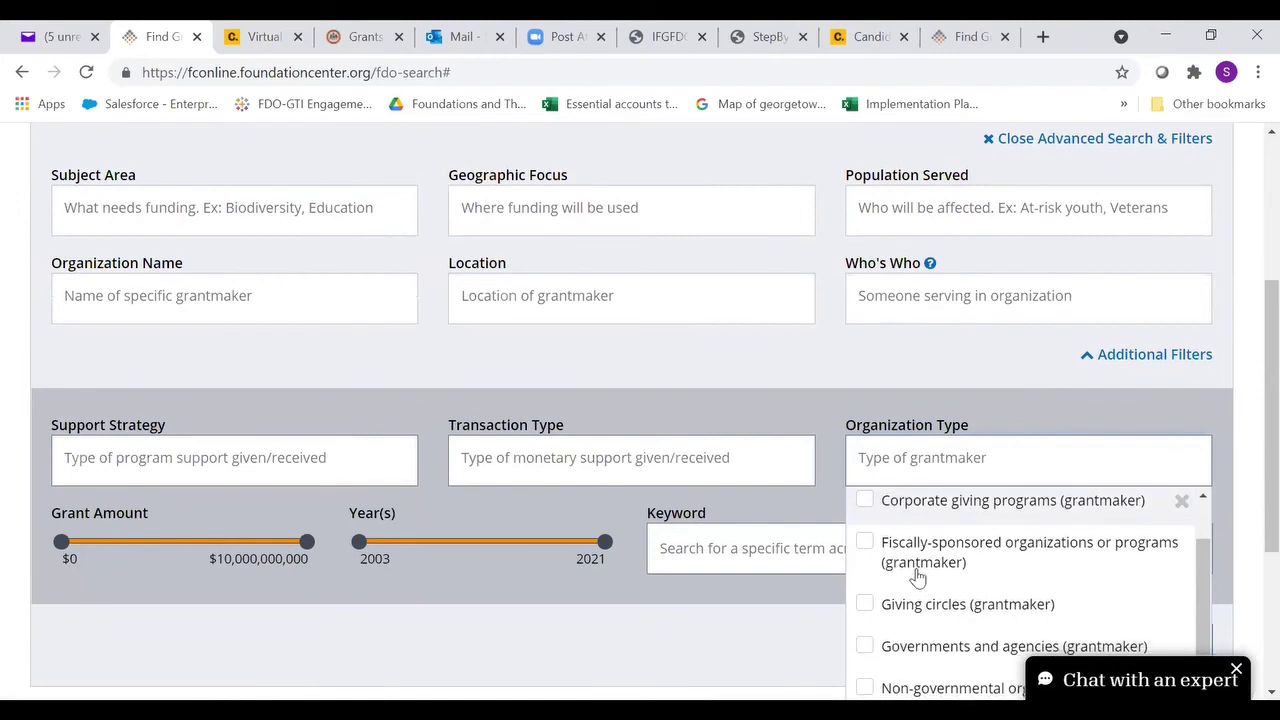
scroll(975, 390, down, 1)
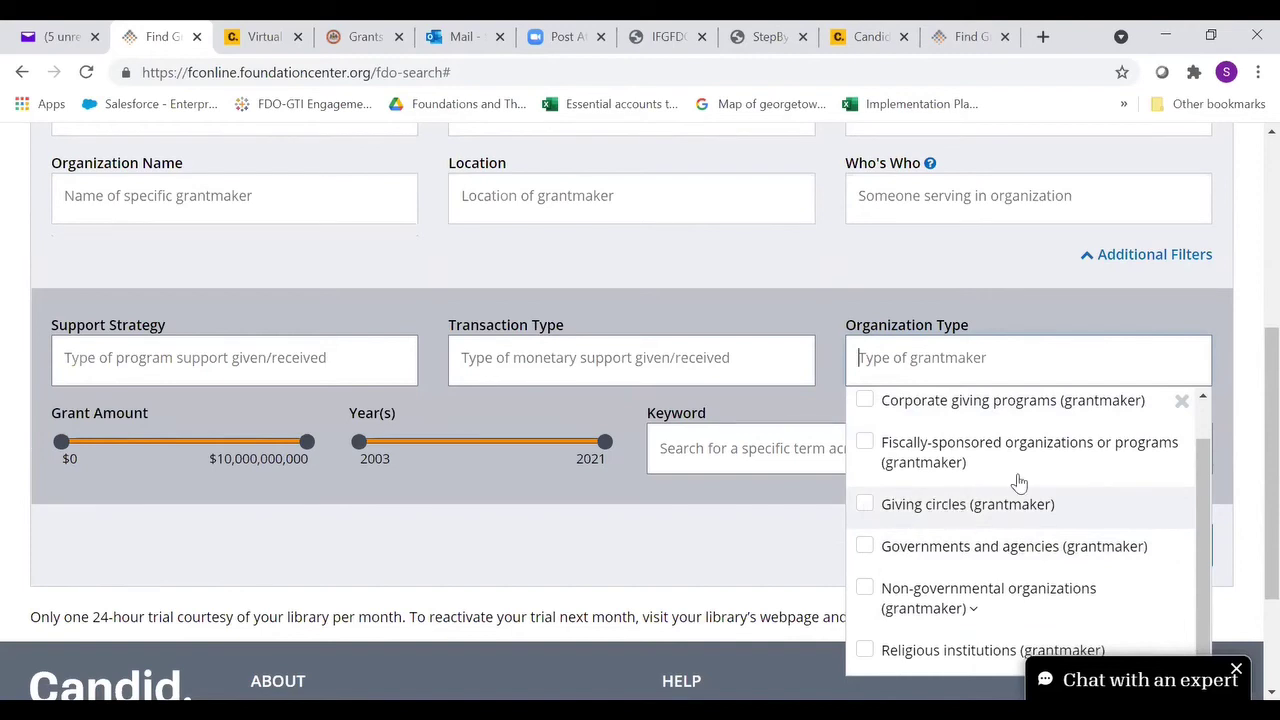
scroll(975, 522, up, 2)
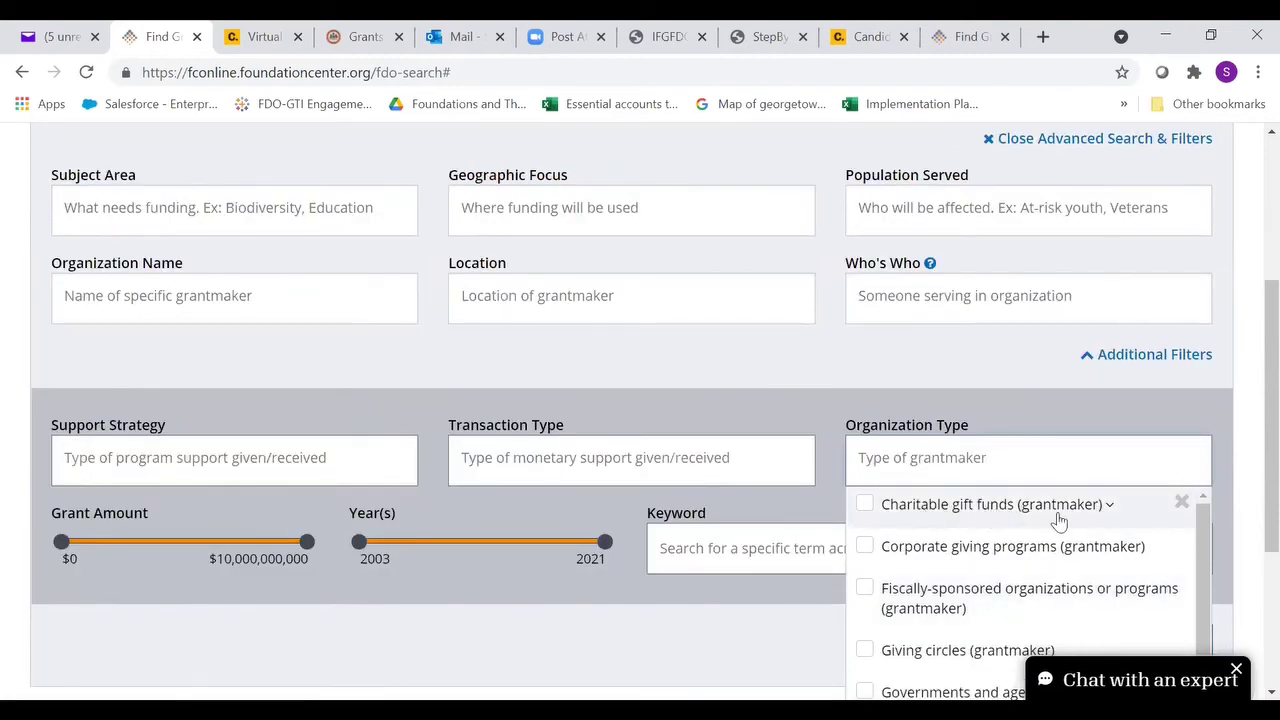
click(1109, 508)
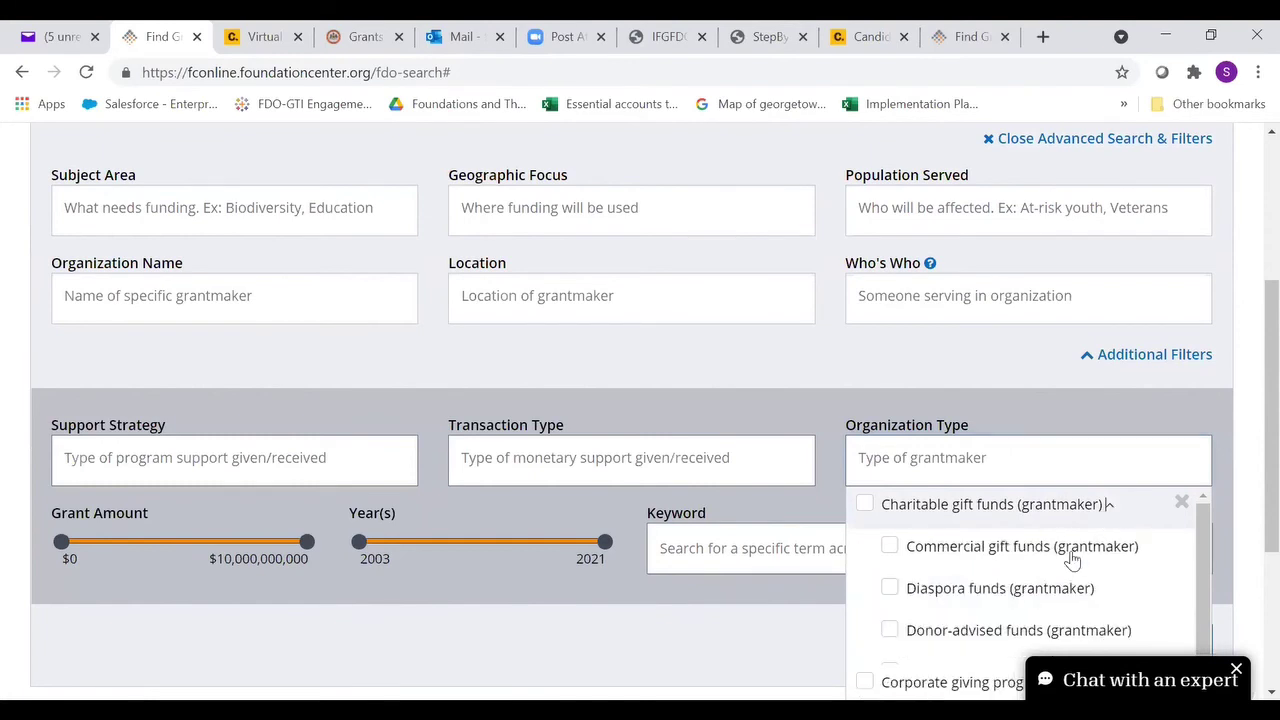
scroll(1000, 560, down, 2)
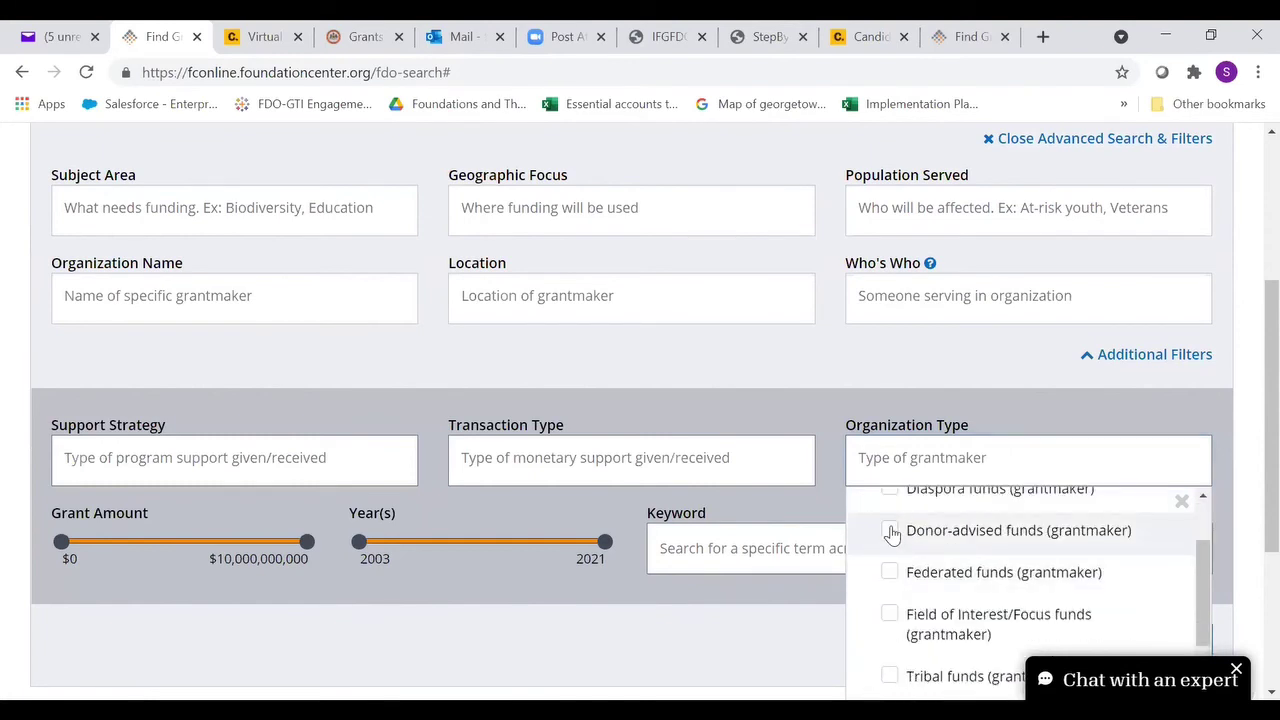
scroll(885, 525, up, 2)
scroll(990, 525, down, 2)
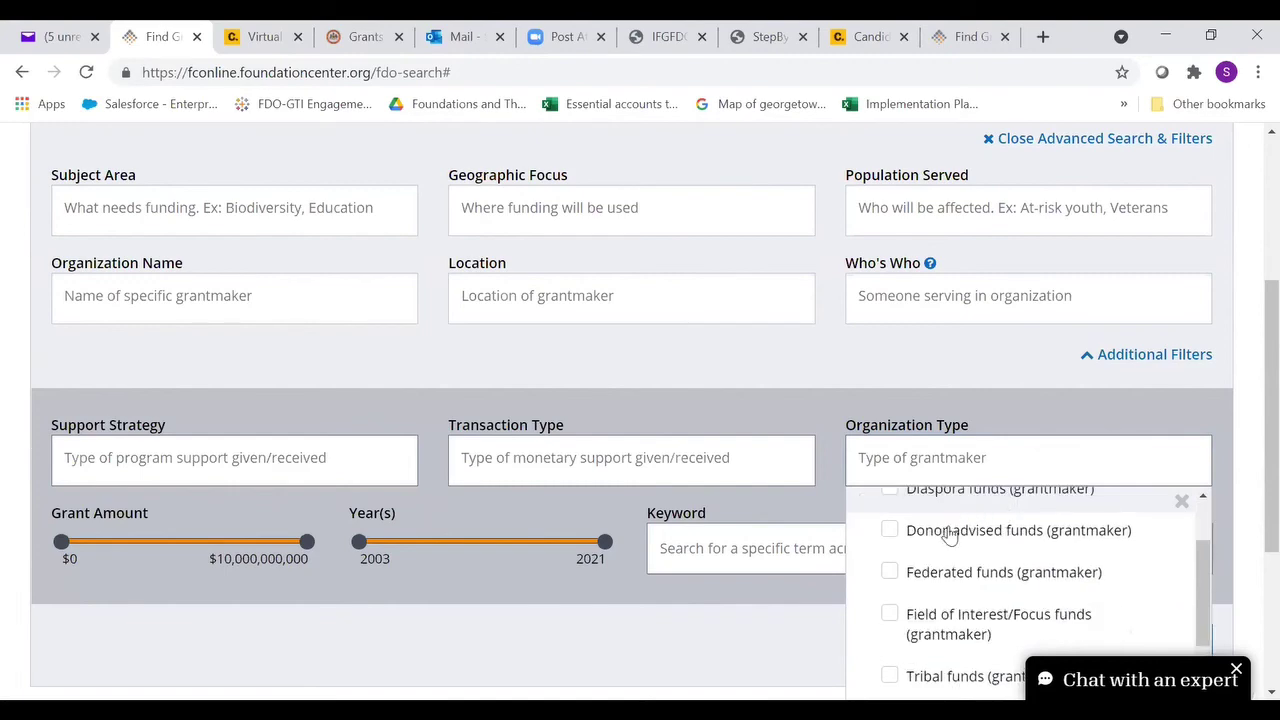
click(890, 531)
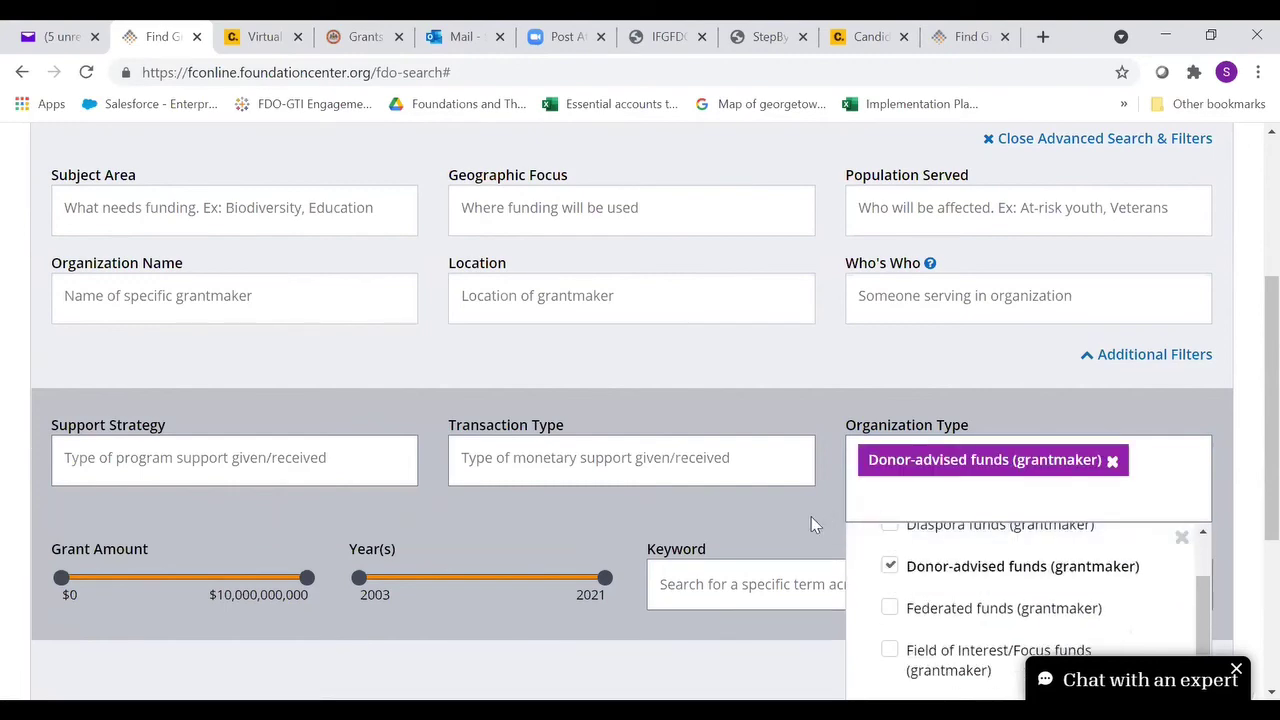
click(809, 513)
scroll(708, 491, up, 2)
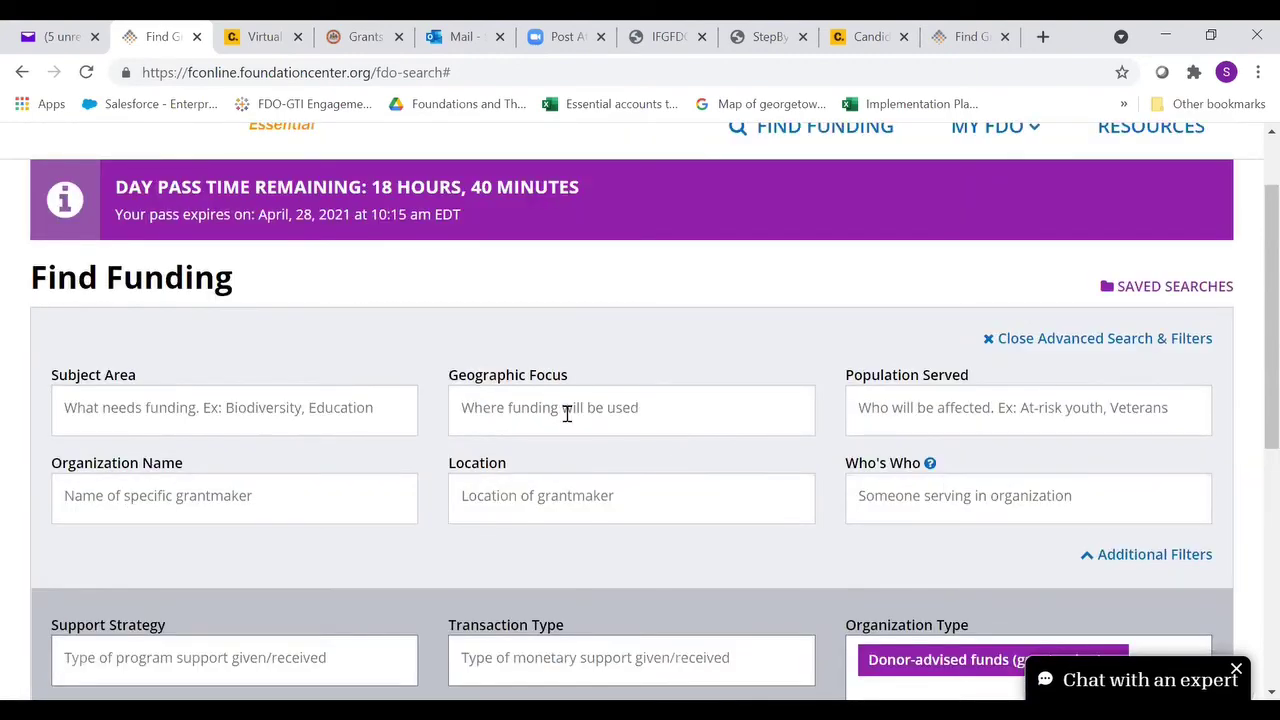
Set the search's geographic focus to Virginia (United States)
text(virgi)
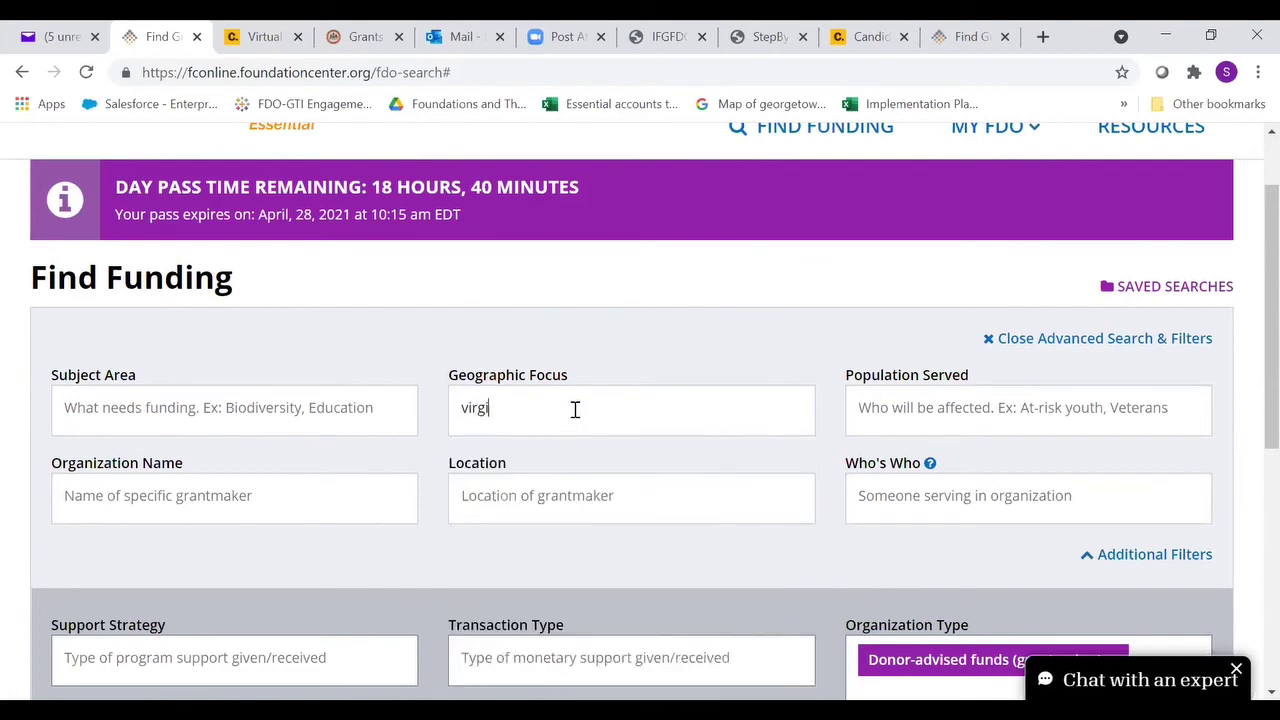
text(n)
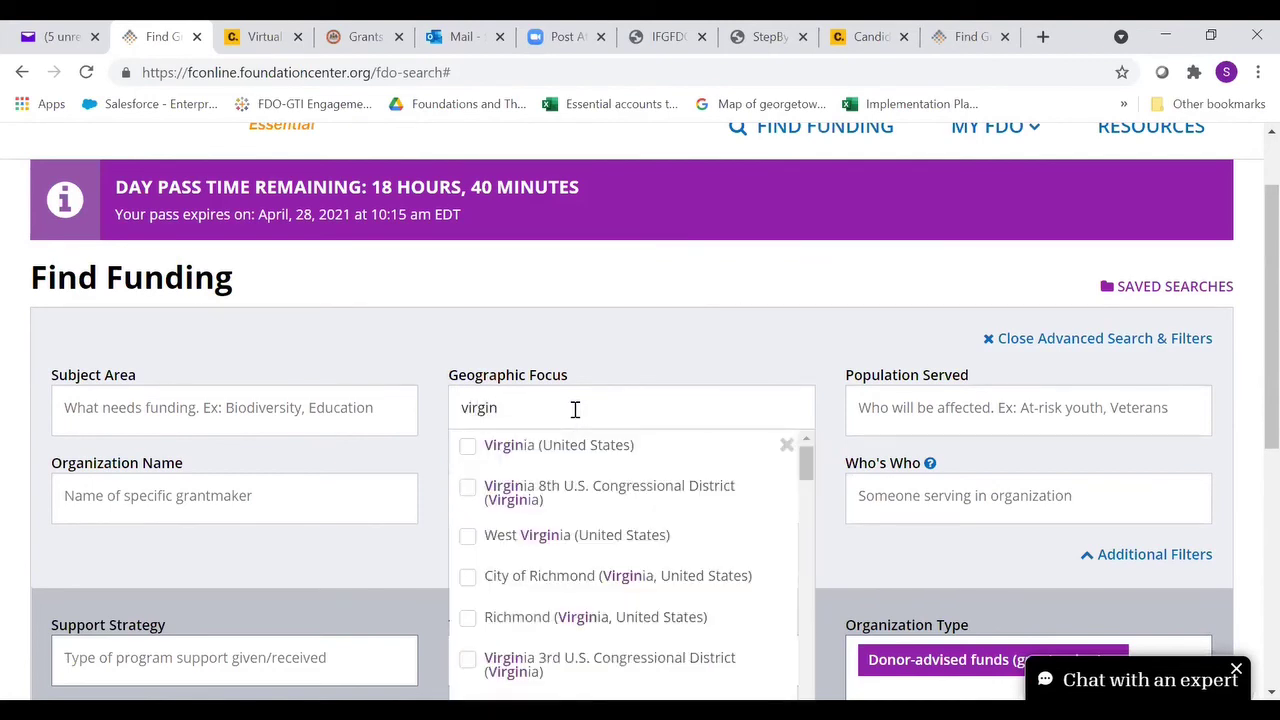
click(467, 449)
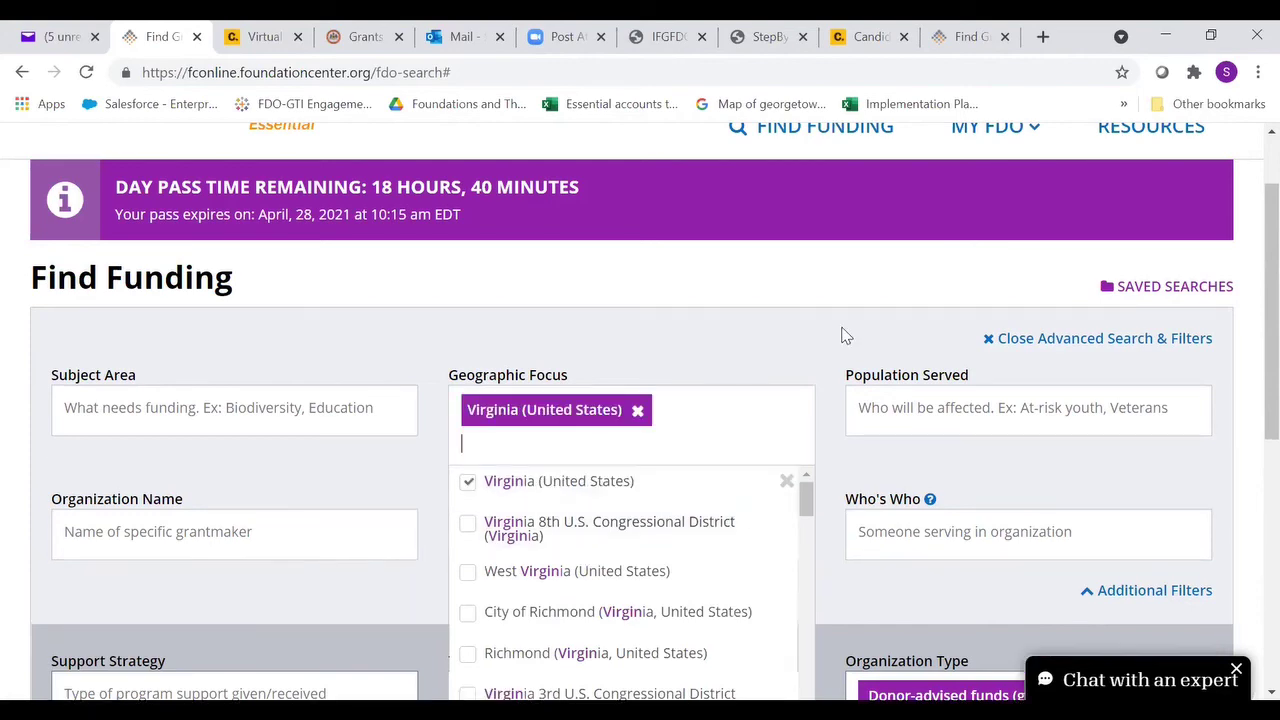
Filter the population served by People with disabilities and People with diseases and illnesses under Health
scroll(890, 430, down, 2)
scroll(840, 400, down, 1)
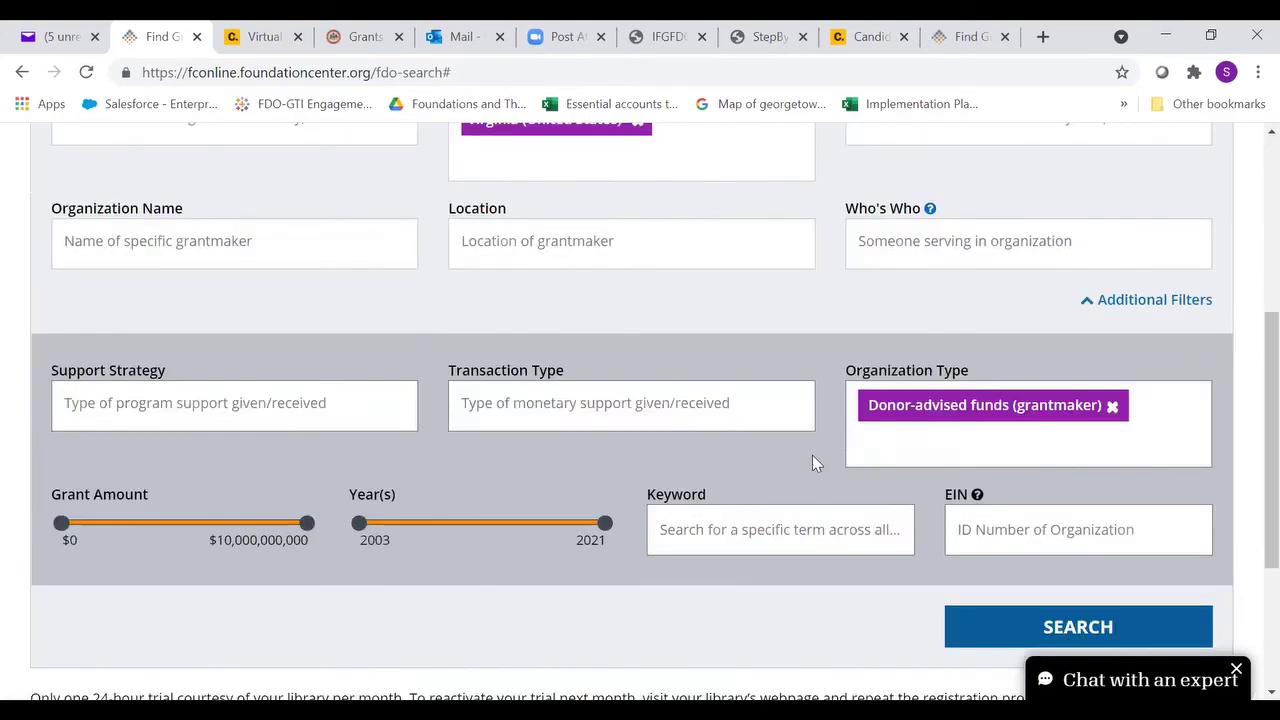
scroll(900, 330, up, 2)
click(933, 300)
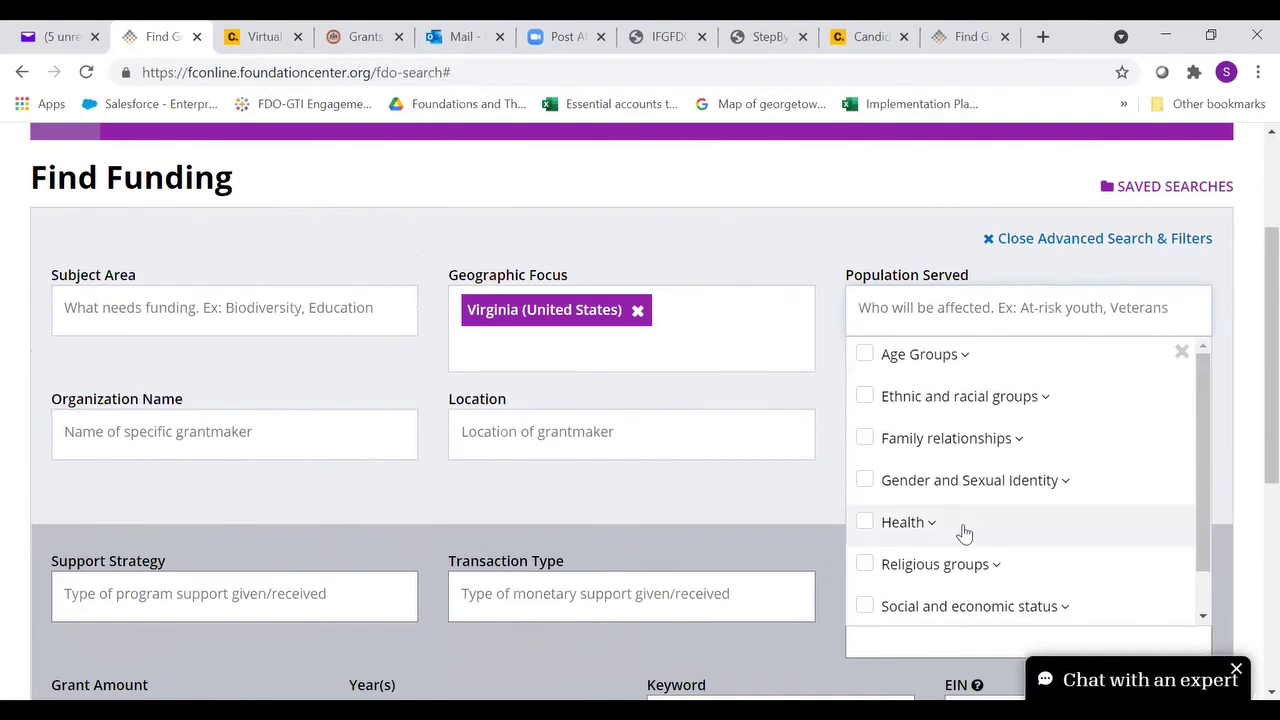
scroll(957, 525, down, 1)
click(911, 474)
scroll(1032, 484, down, 1)
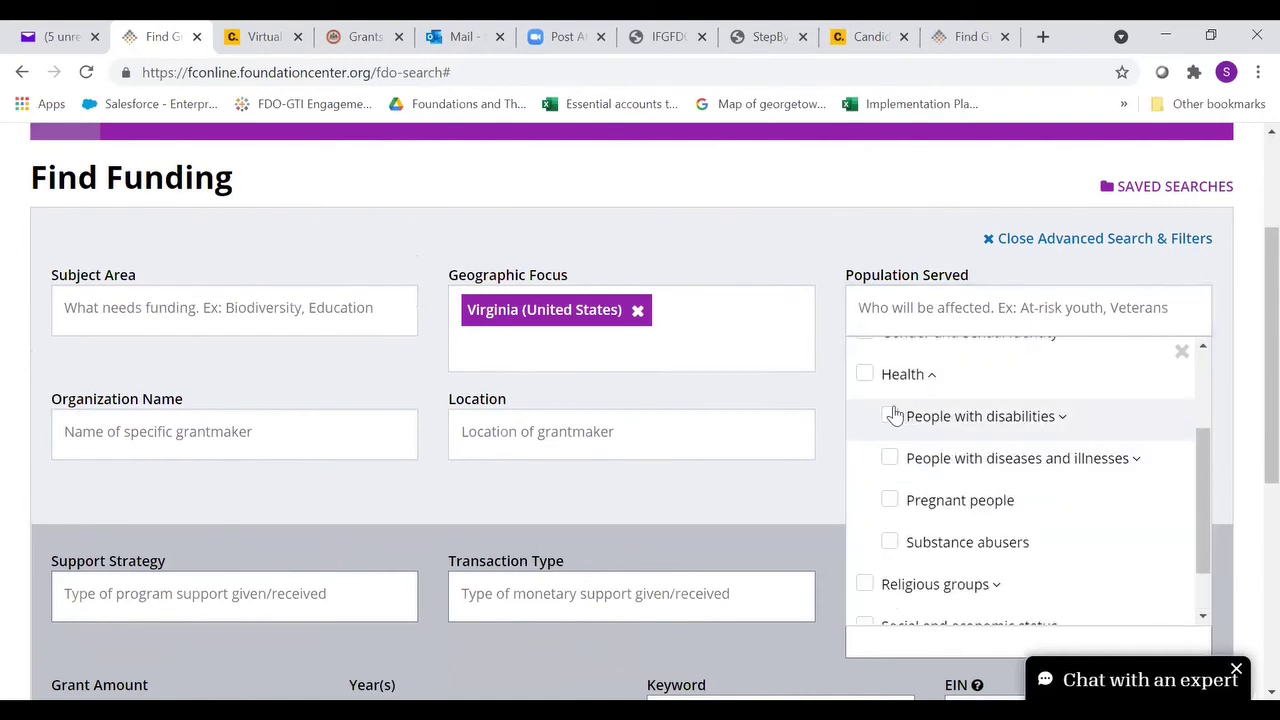
click(889, 416)
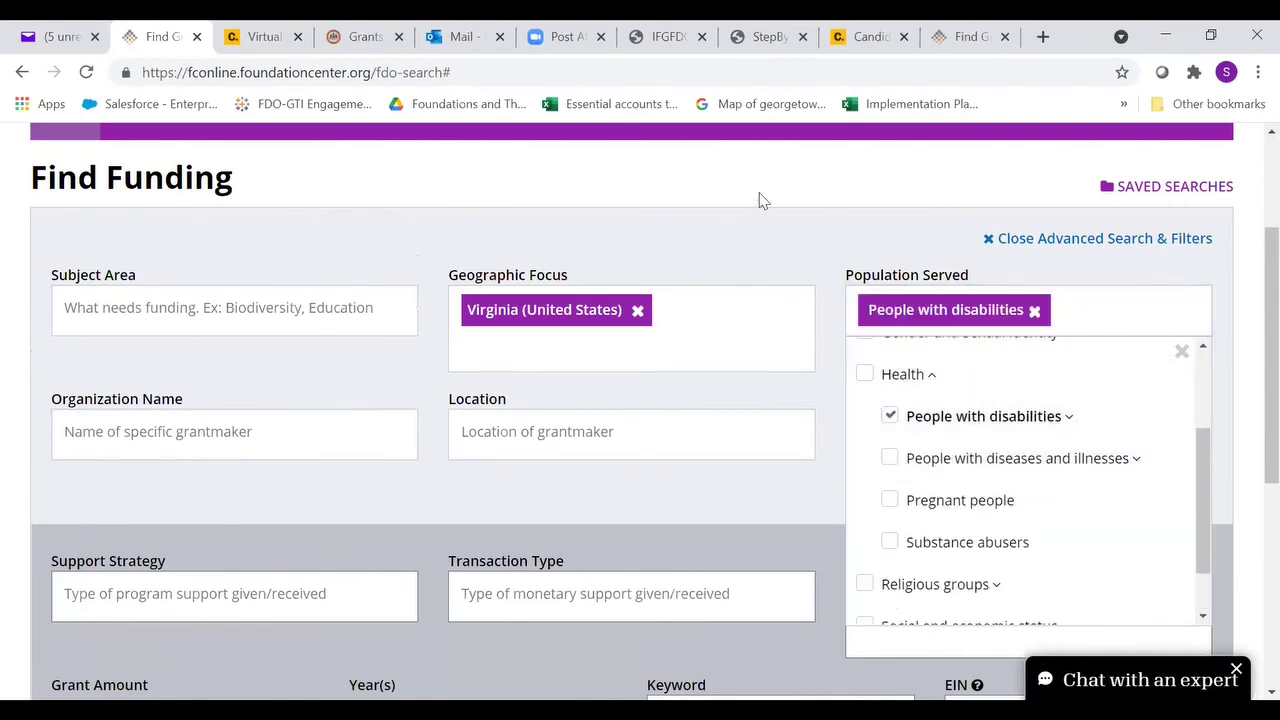
click(889, 458)
click(823, 177)
Run the advanced search and look over the first grantmakers in the results table
scroll(1048, 580, down, 2)
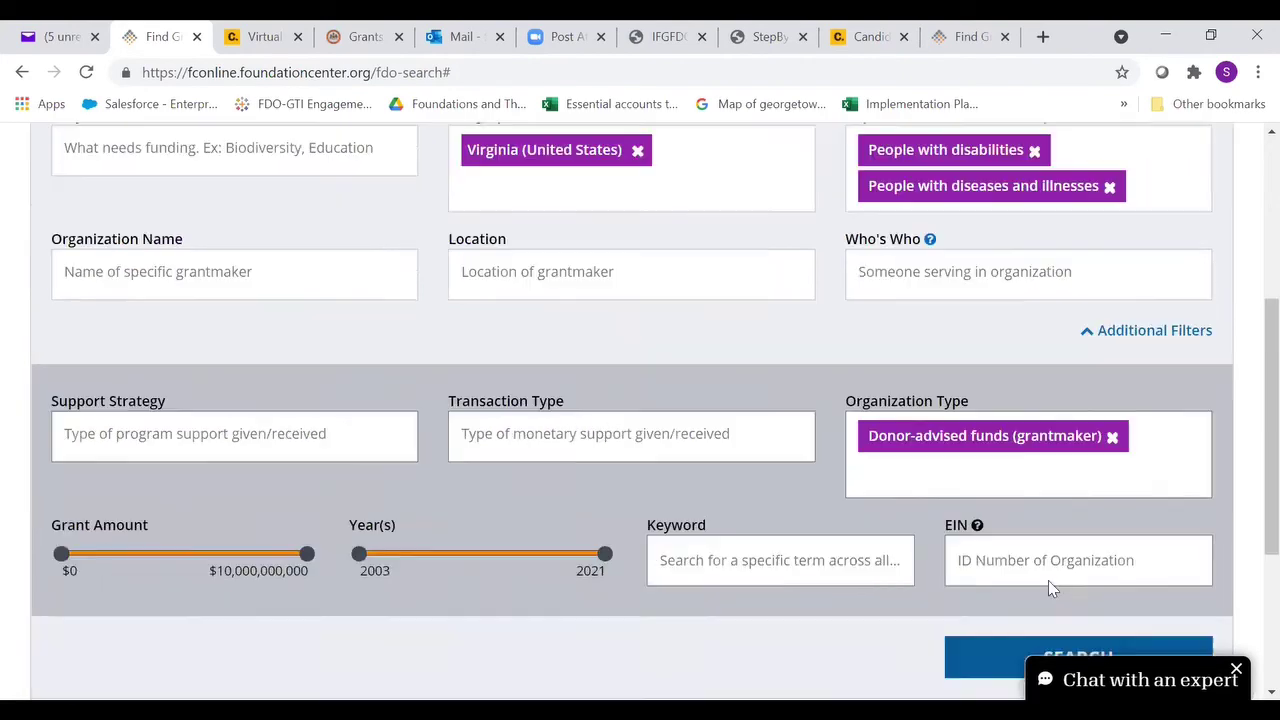
click(1078, 617)
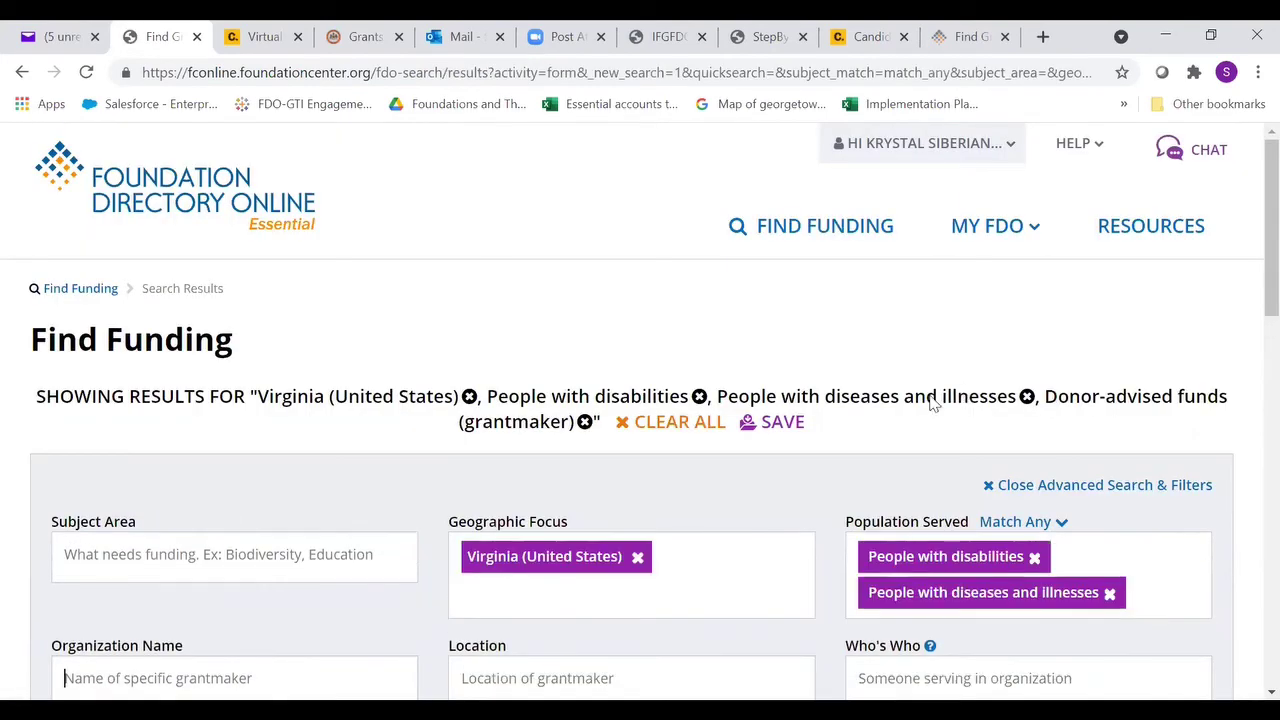
scroll(932, 402, down, 4)
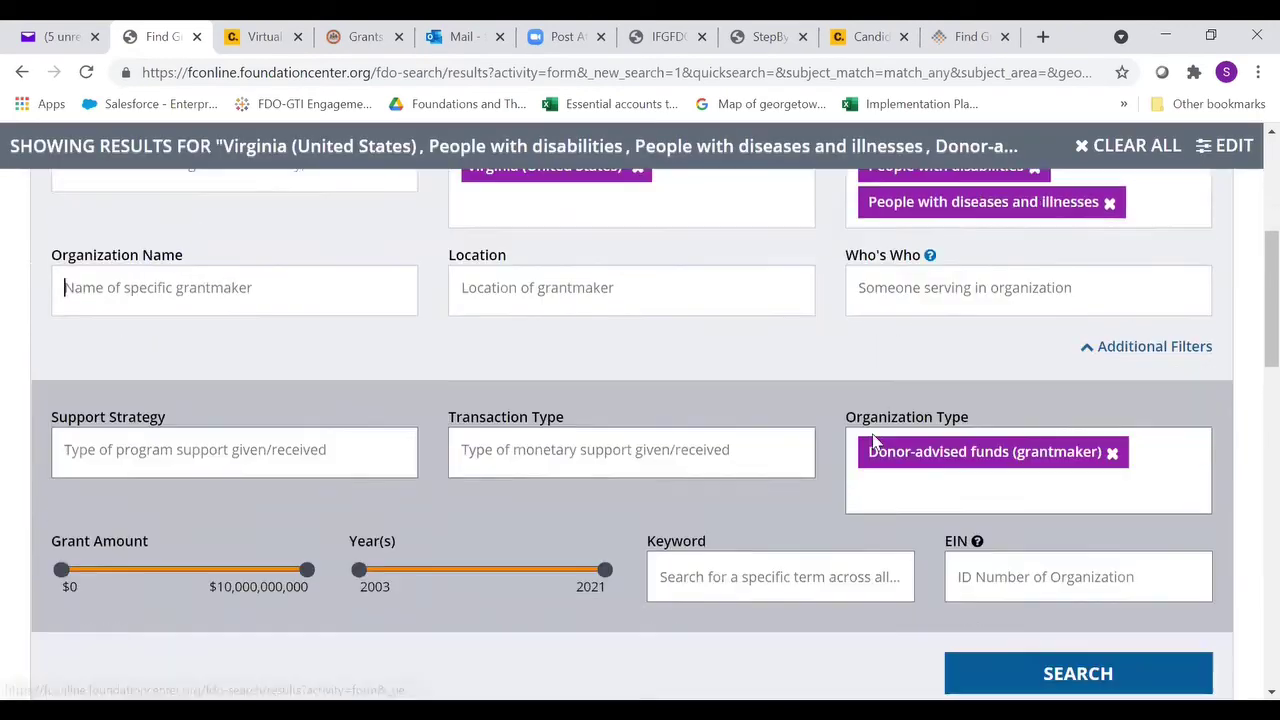
scroll(876, 442, down, 4)
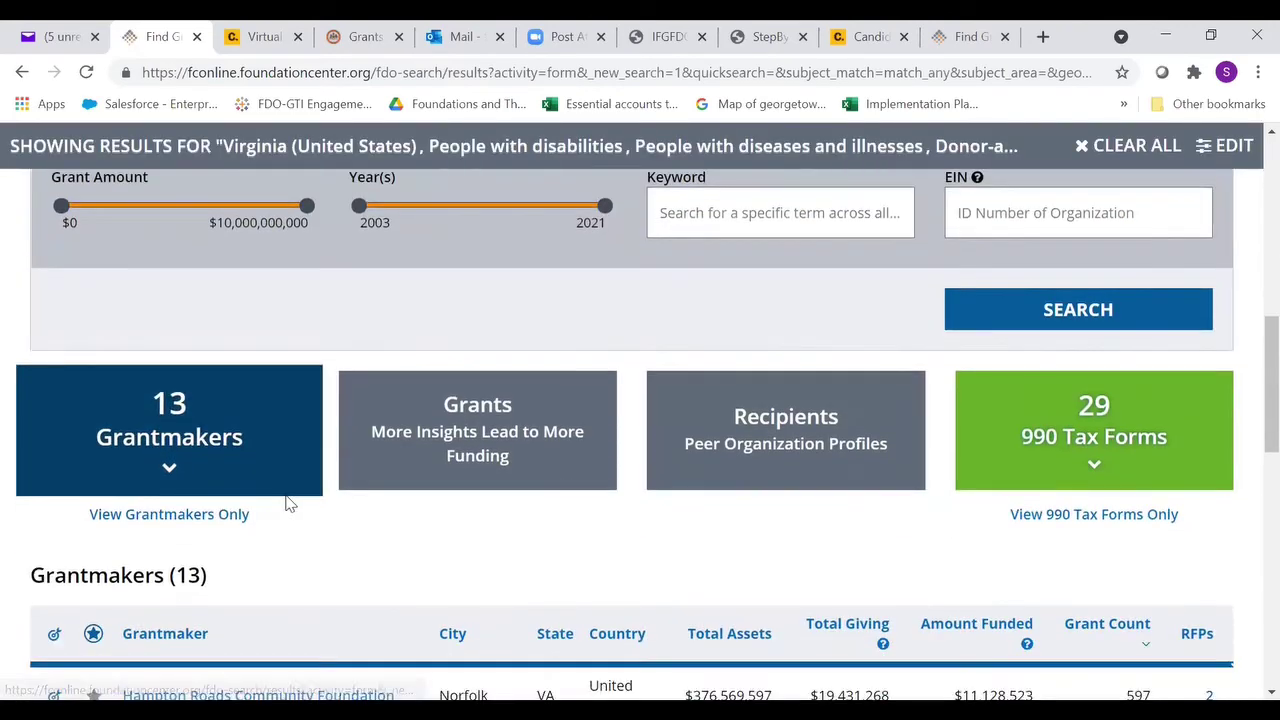
scroll(287, 503, down, 3)
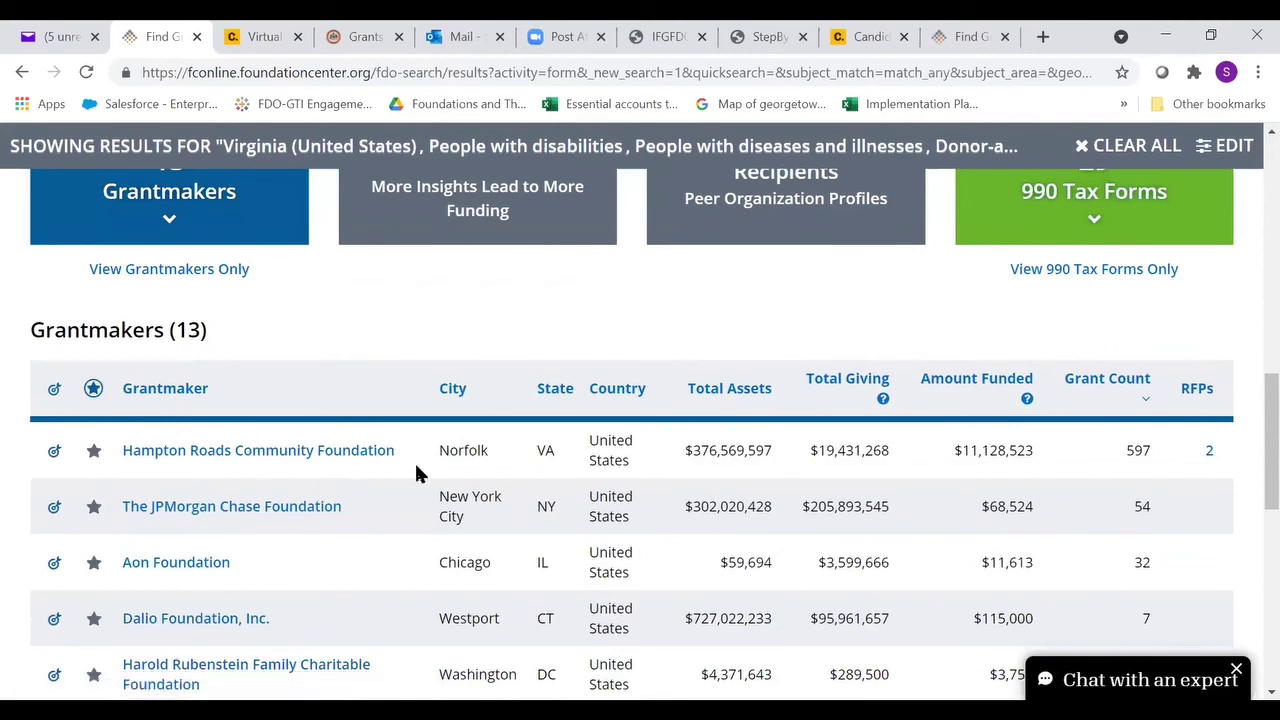
scroll(466, 461, down, 1)
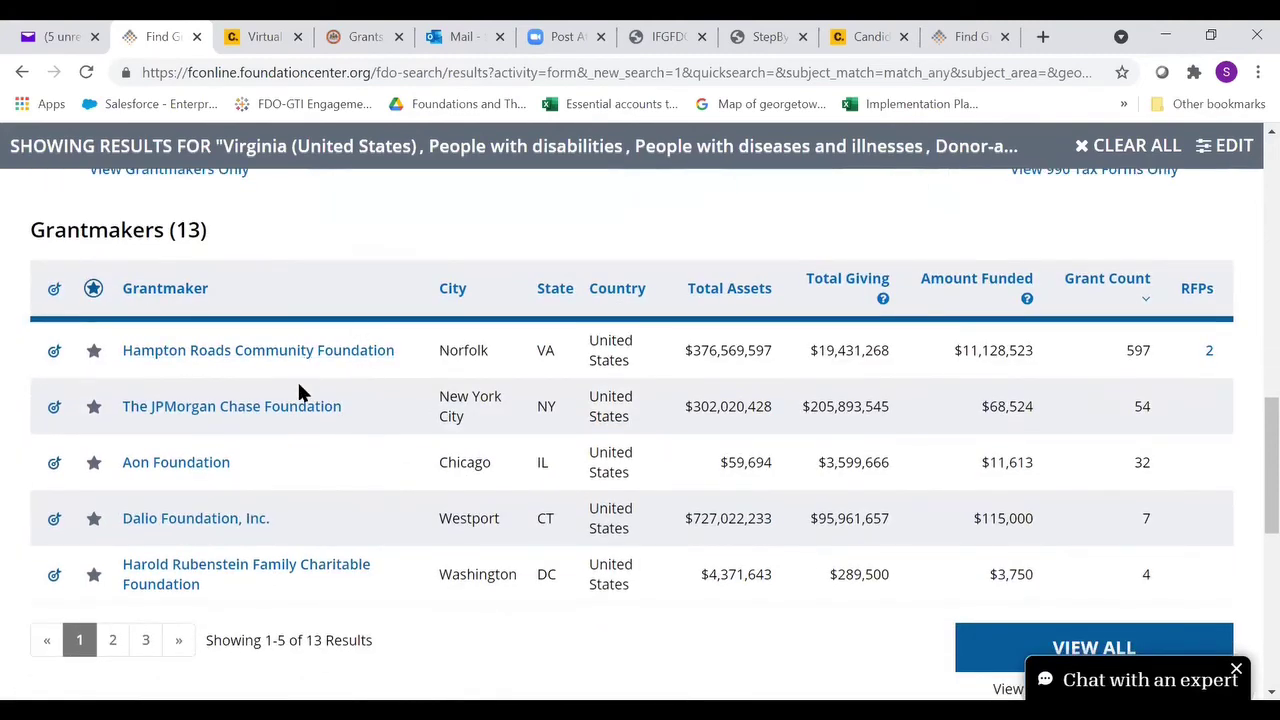
scroll(713, 547, down, 1)
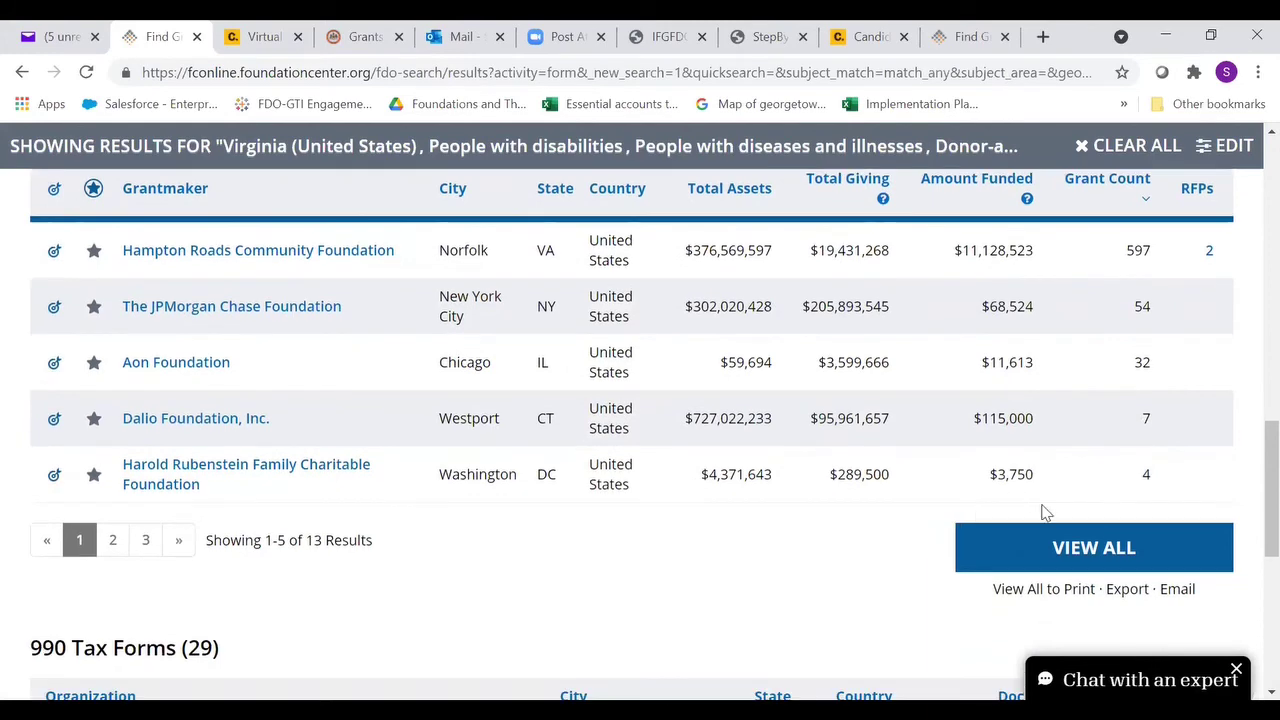
Show the complete list of matching grantmakers and look through it to the end
click(1086, 547)
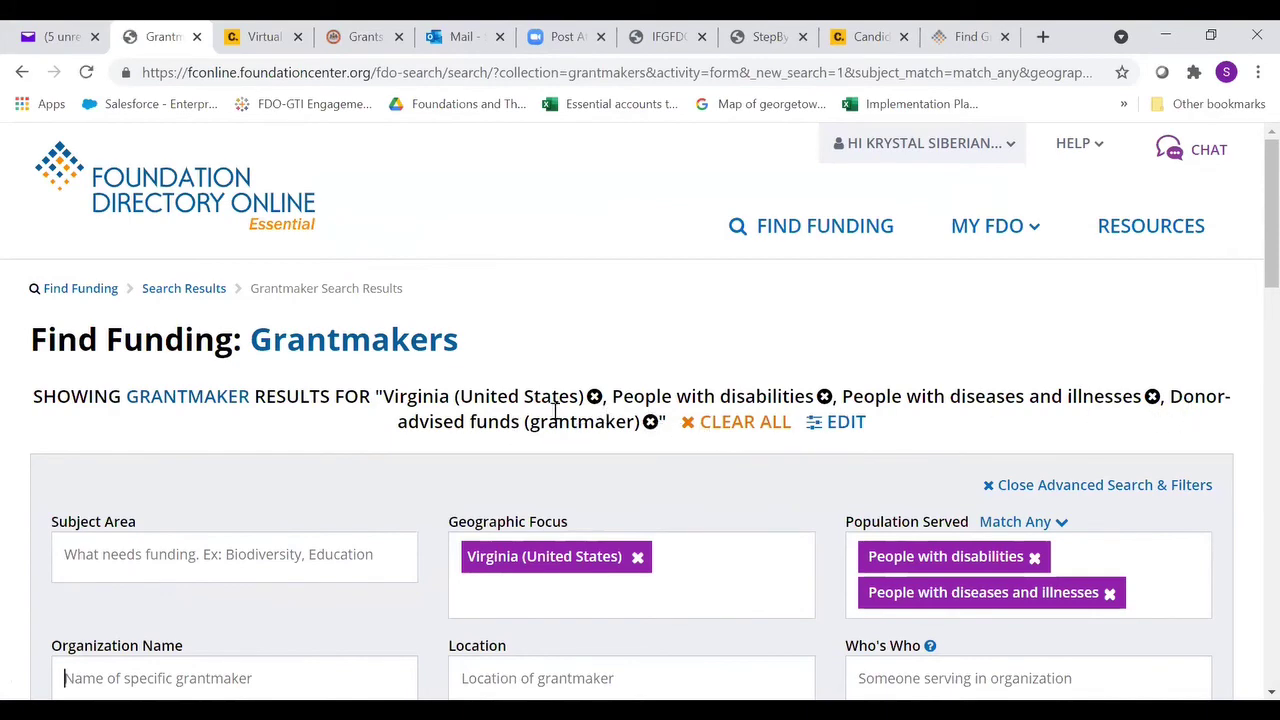
scroll(652, 457, down, 4)
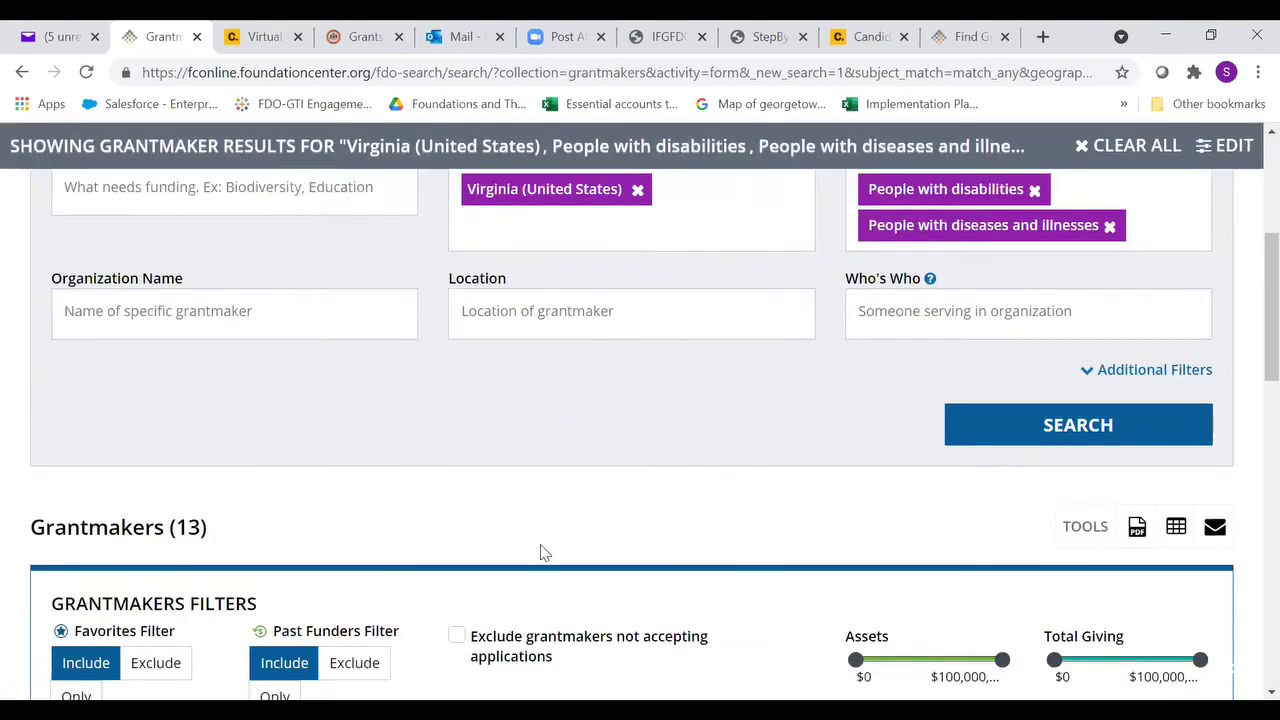
scroll(363, 511, down, 4)
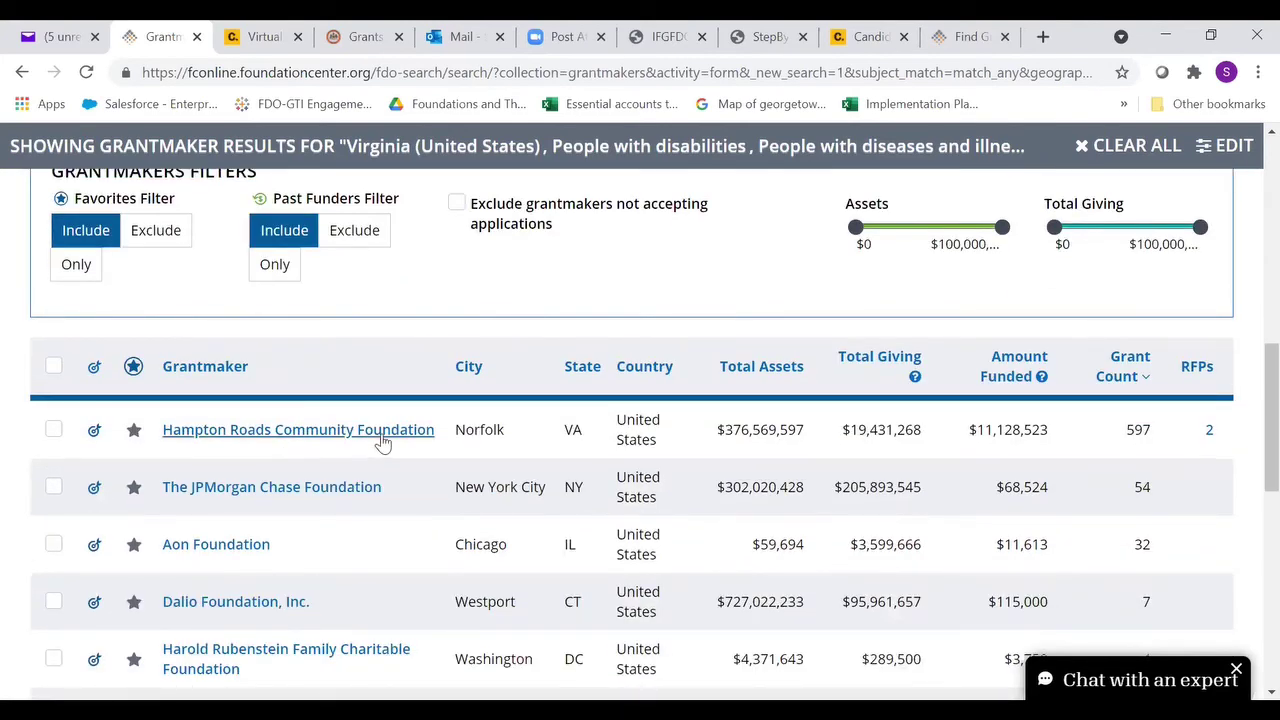
drag(355, 430, 420, 592)
mouse_move(362, 432)
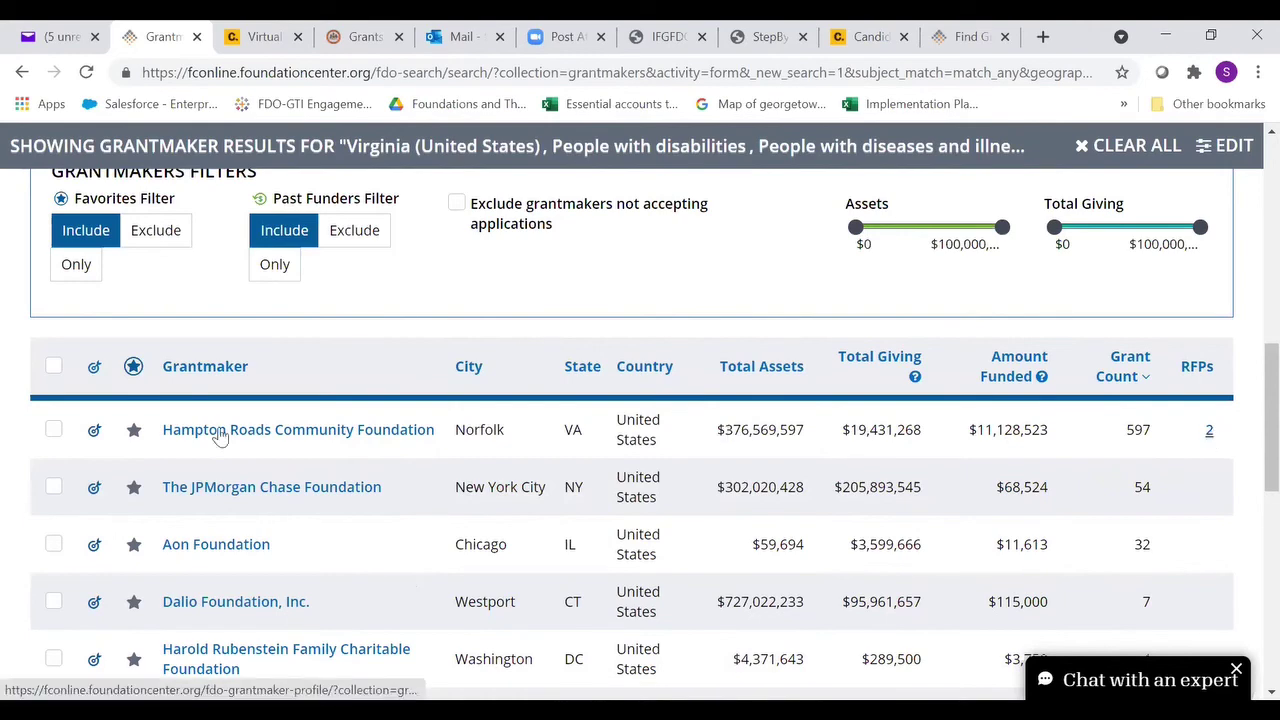
scroll(405, 556, down, 1)
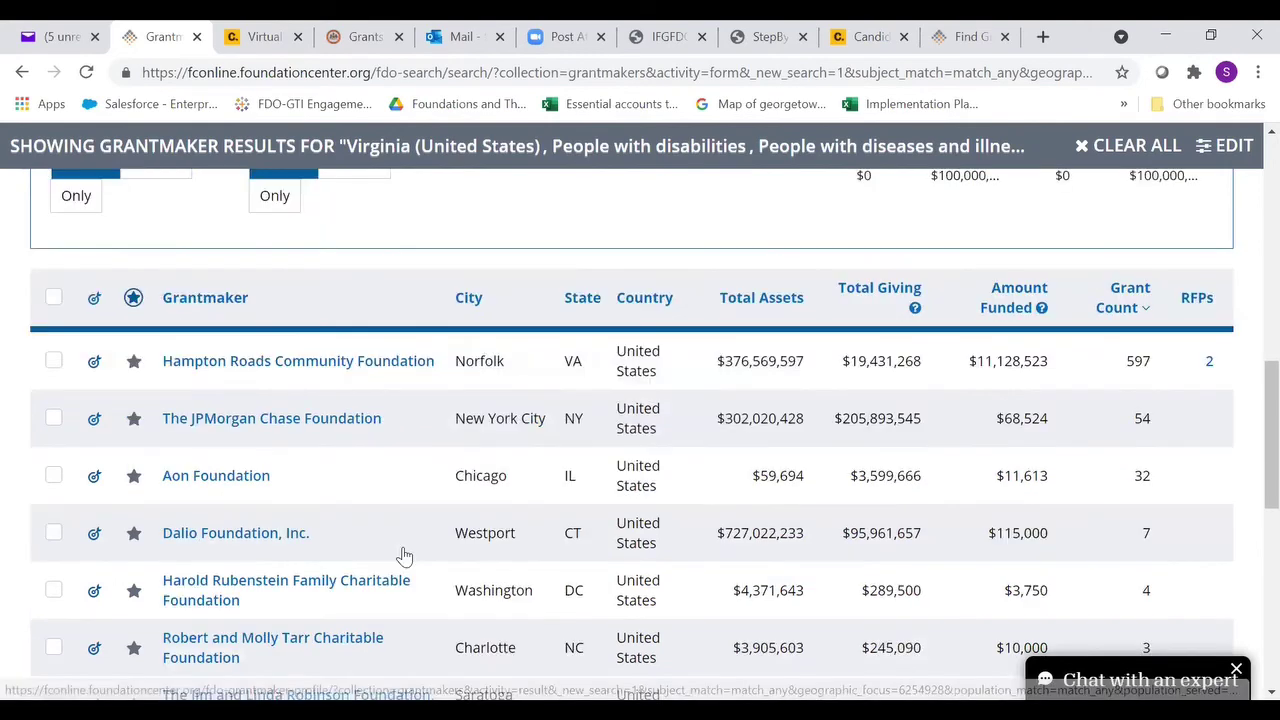
scroll(405, 556, down, 1)
scroll(400, 545, down, 3)
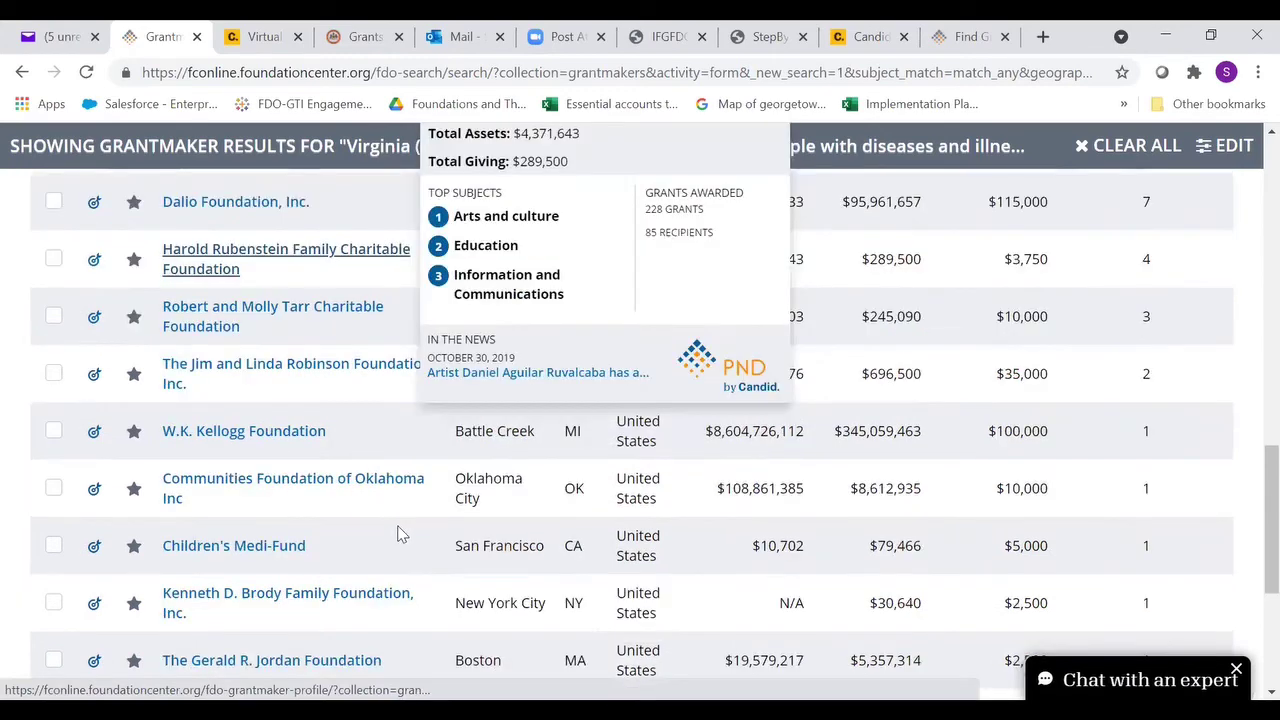
scroll(294, 574, down, 1)
scroll(288, 572, down, 1)
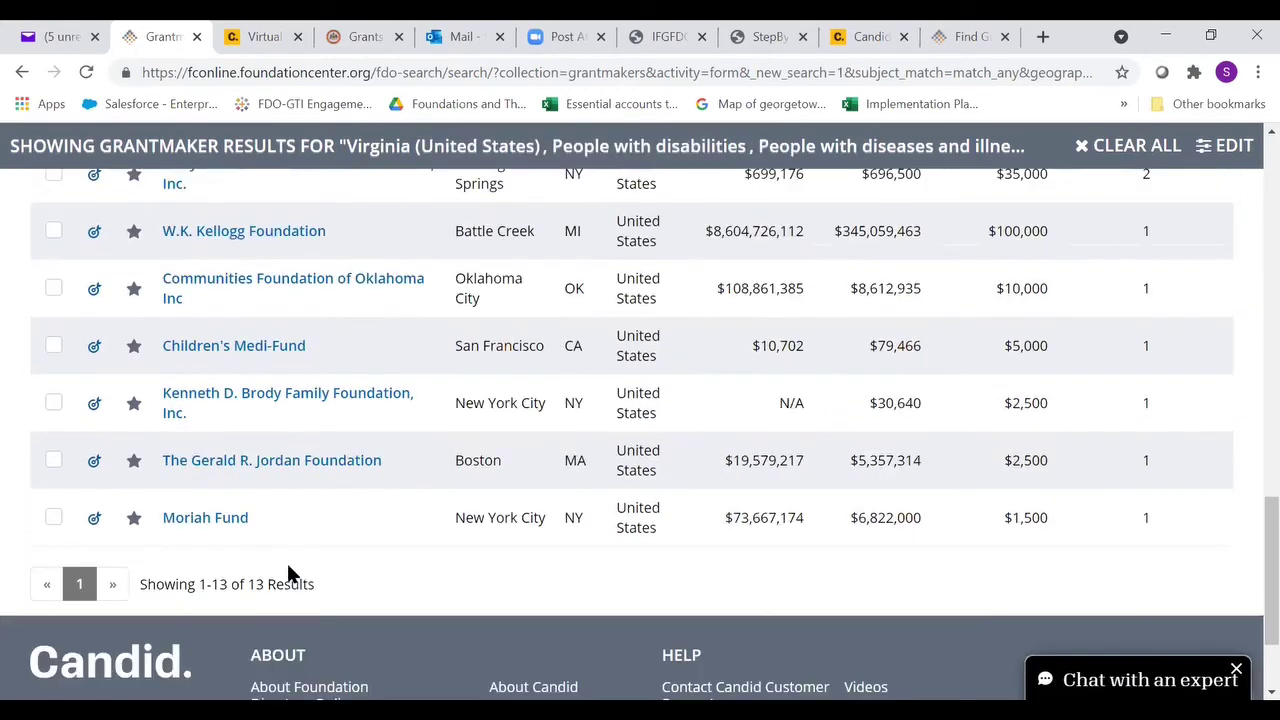
Remove both the People with diseases and illnesses and the People with disabilities filters from the population served
scroll(329, 549, up, 8)
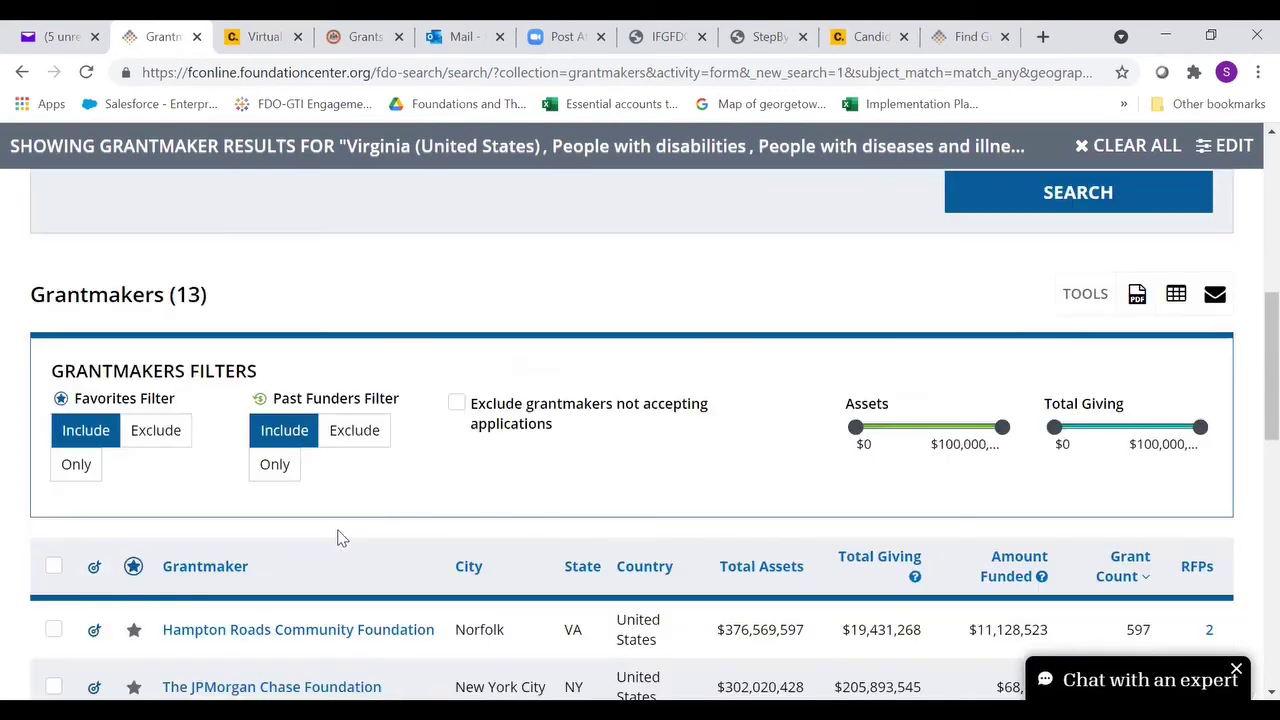
scroll(530, 360, up, 4)
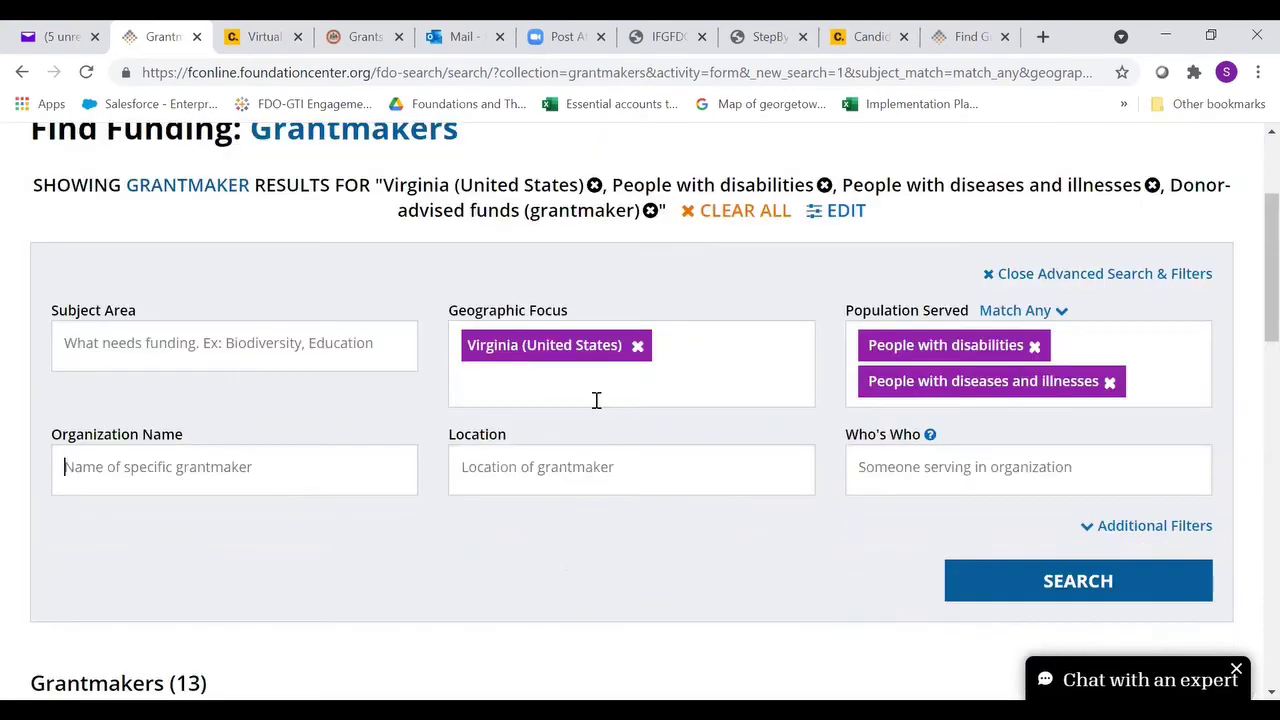
scroll(780, 489, down, 1)
scroll(1121, 428, up, 1)
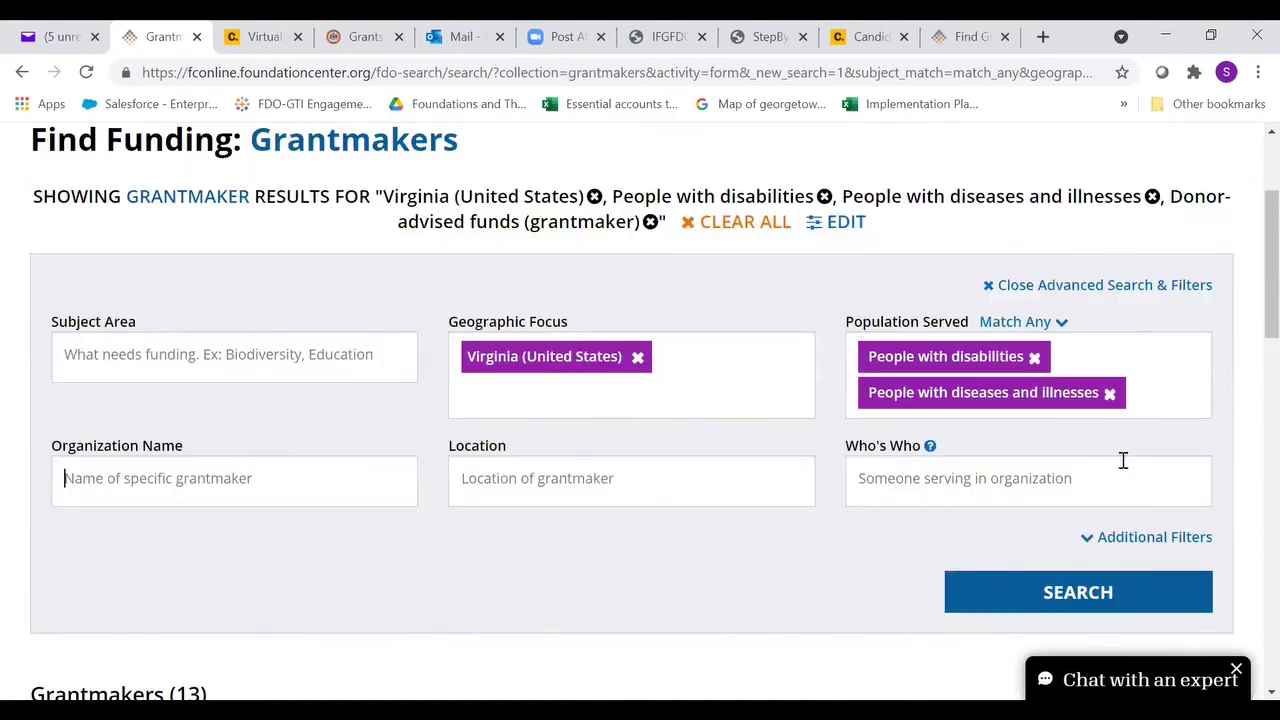
click(1109, 393)
click(1034, 357)
Expand the additional filters and remove Donor-advised funds from the organization type
scroll(1081, 449, down, 1)
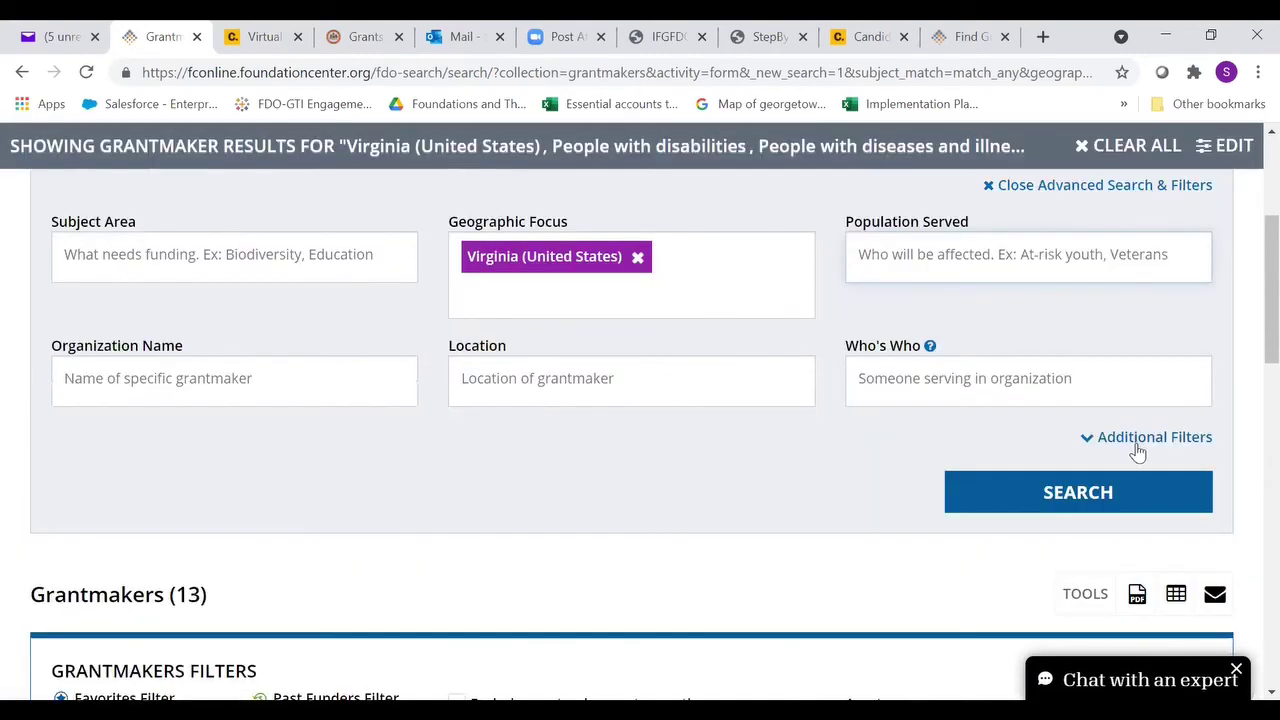
click(1134, 449)
scroll(1100, 478, down, 1)
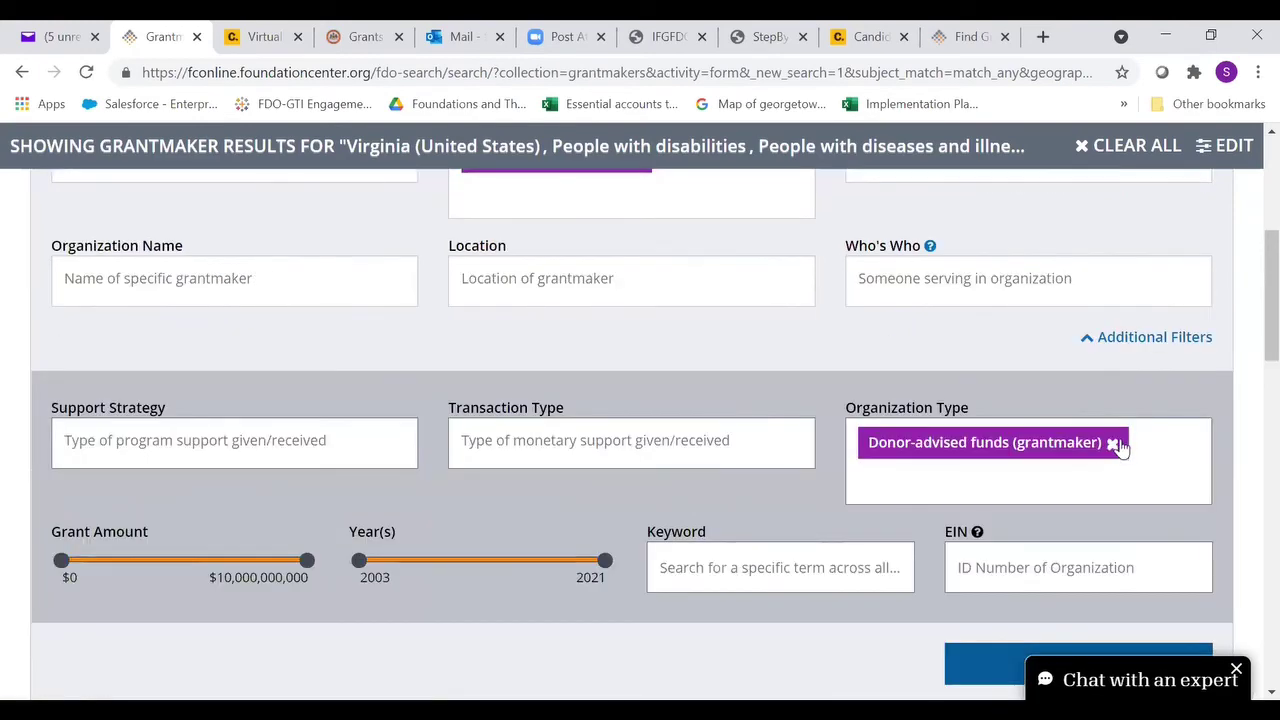
click(1115, 443)
Filter the organization type by Company-sponsored foundations, found under Non-governmental organizations and Foundations
click(1071, 446)
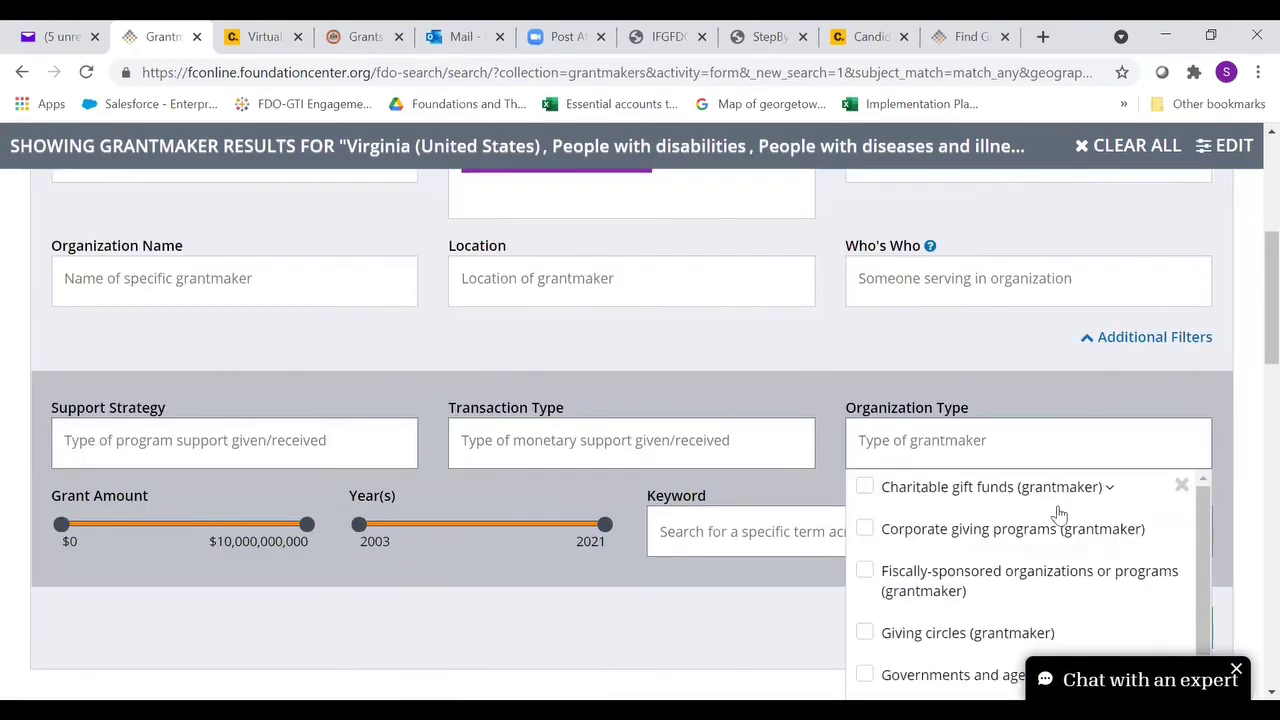
scroll(1055, 514, down, 1)
scroll(1007, 500, down, 1)
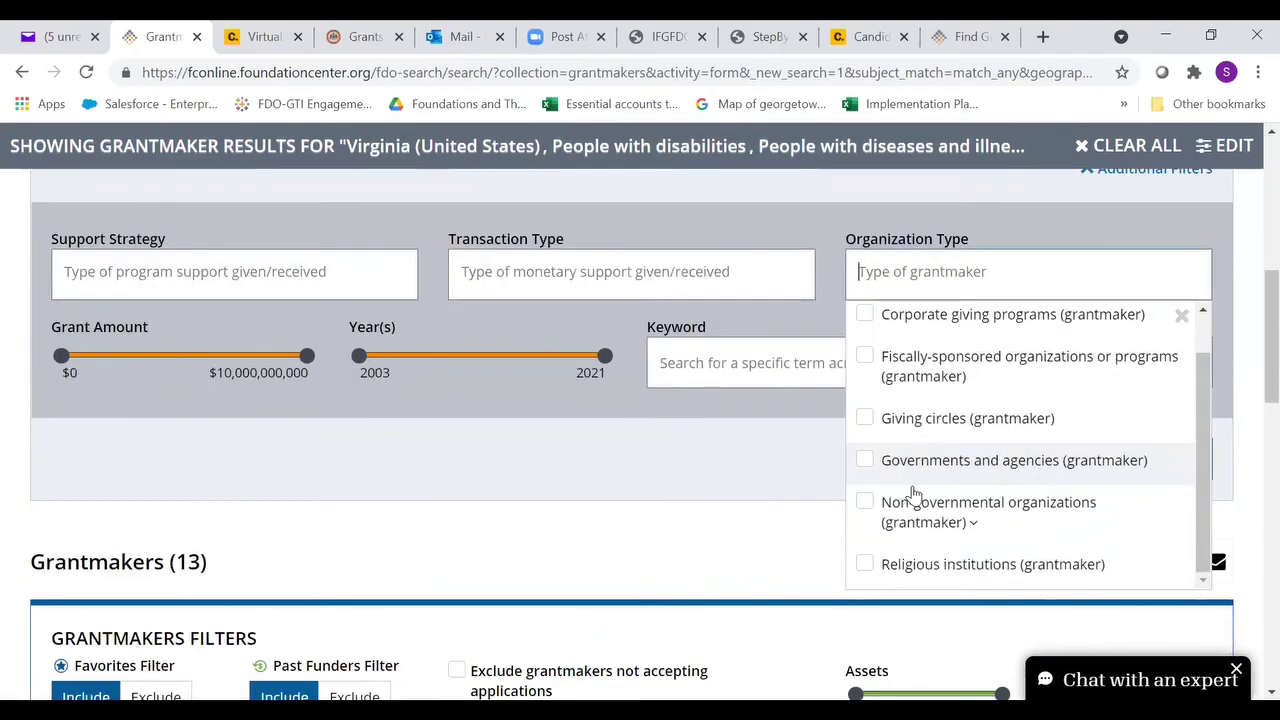
scroll(1000, 500, down, 1)
click(1066, 491)
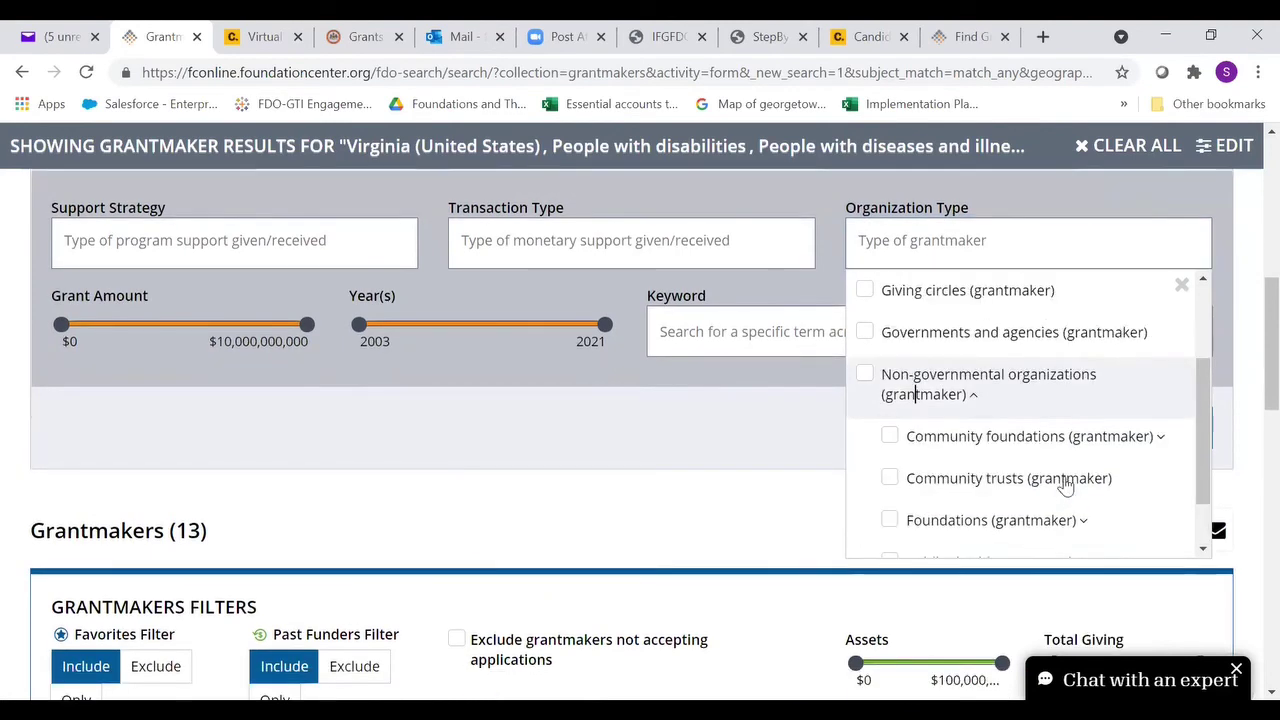
scroll(1029, 466, down, 1)
click(1031, 449)
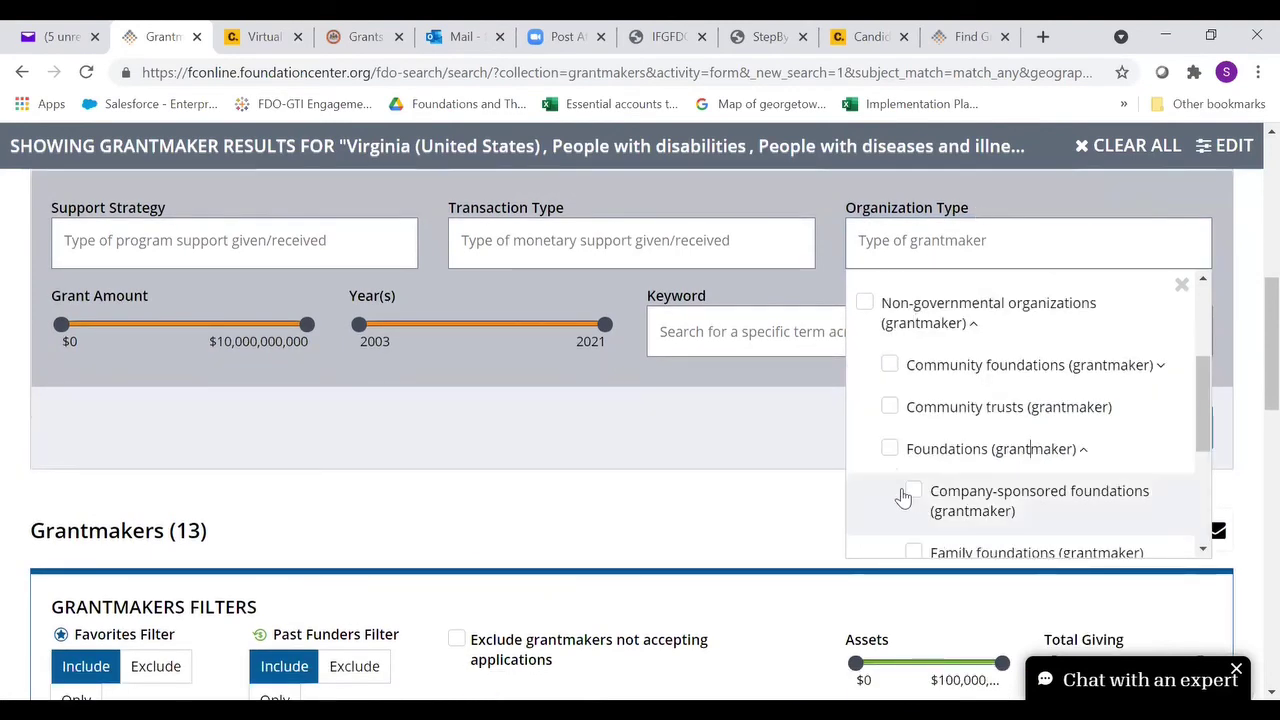
click(988, 494)
scroll(1029, 490, down, 3)
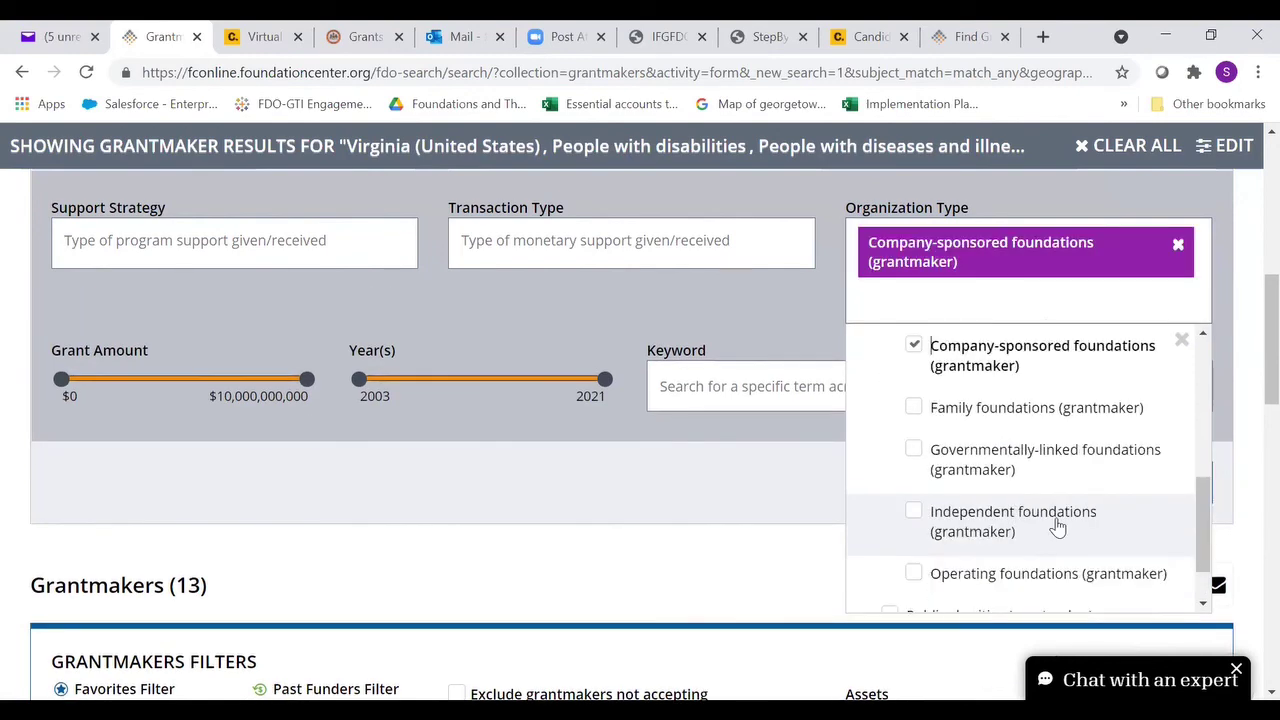
Look through the other foundation types and add Corporate giving programs to the organization type filter
scroll(1040, 520, down, 1)
scroll(1000, 490, up, 2)
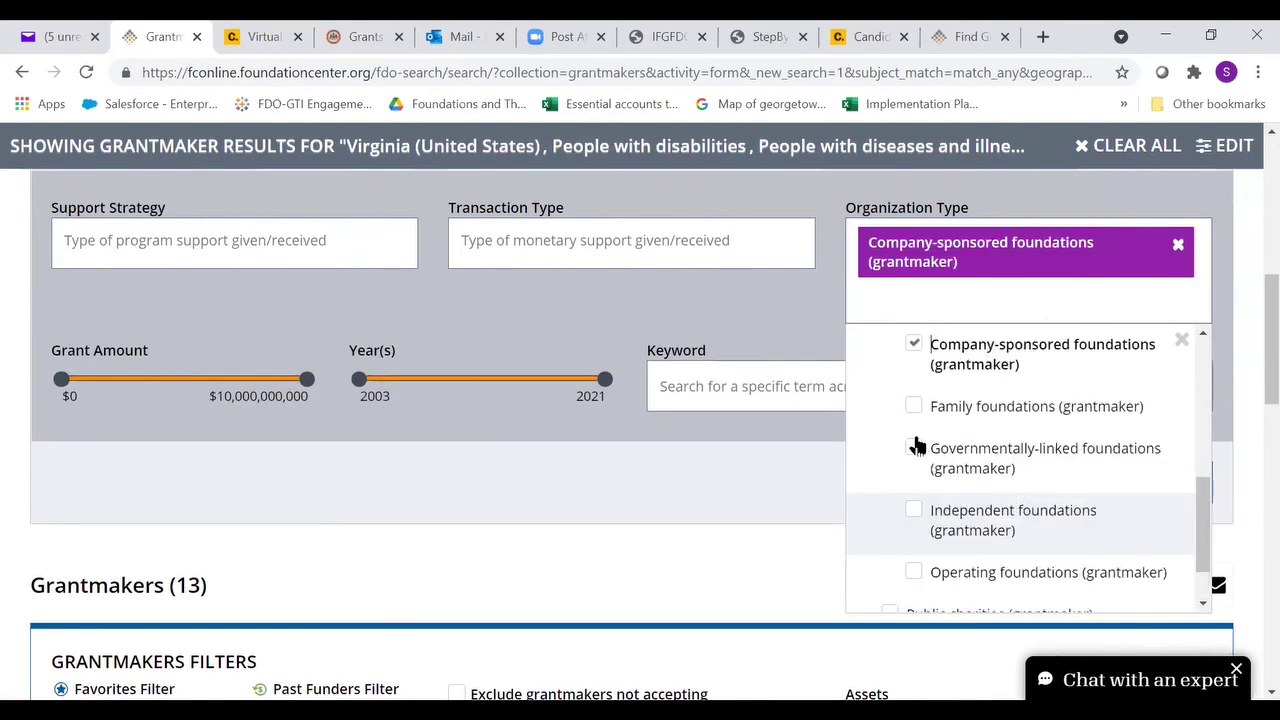
scroll(910, 445, up, 1)
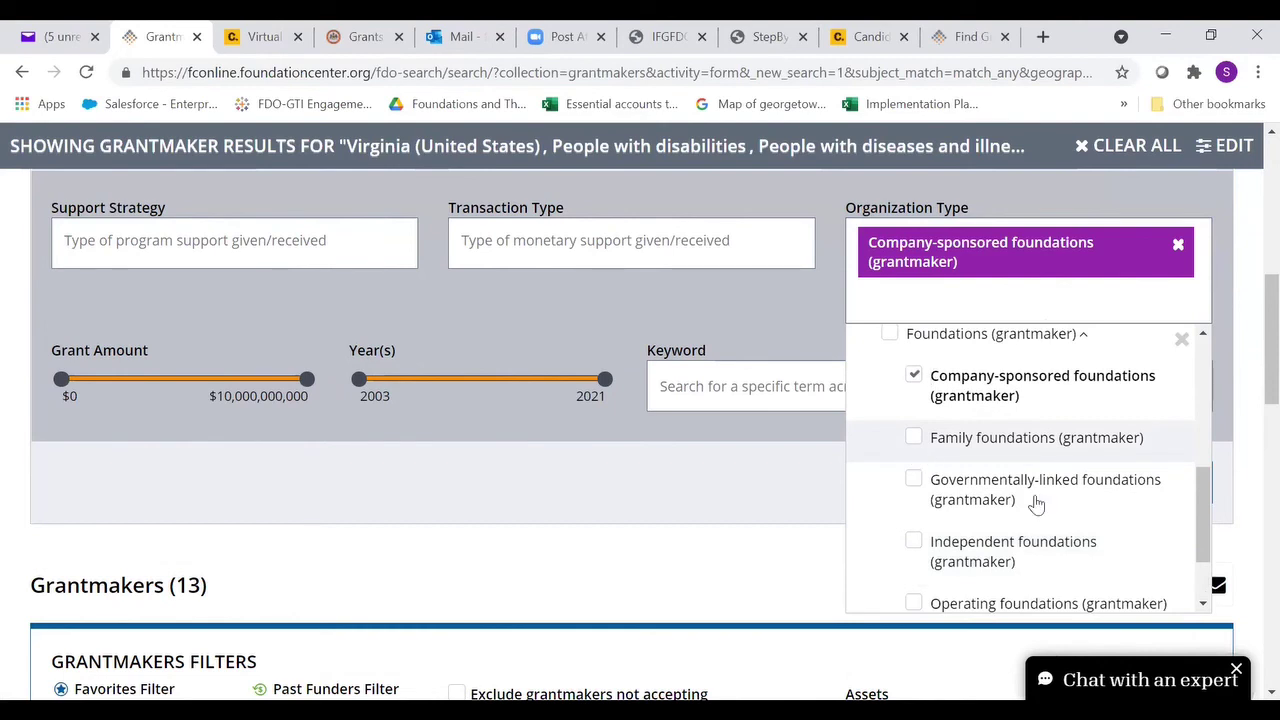
scroll(1036, 503, up, 1)
scroll(1036, 503, up, 2)
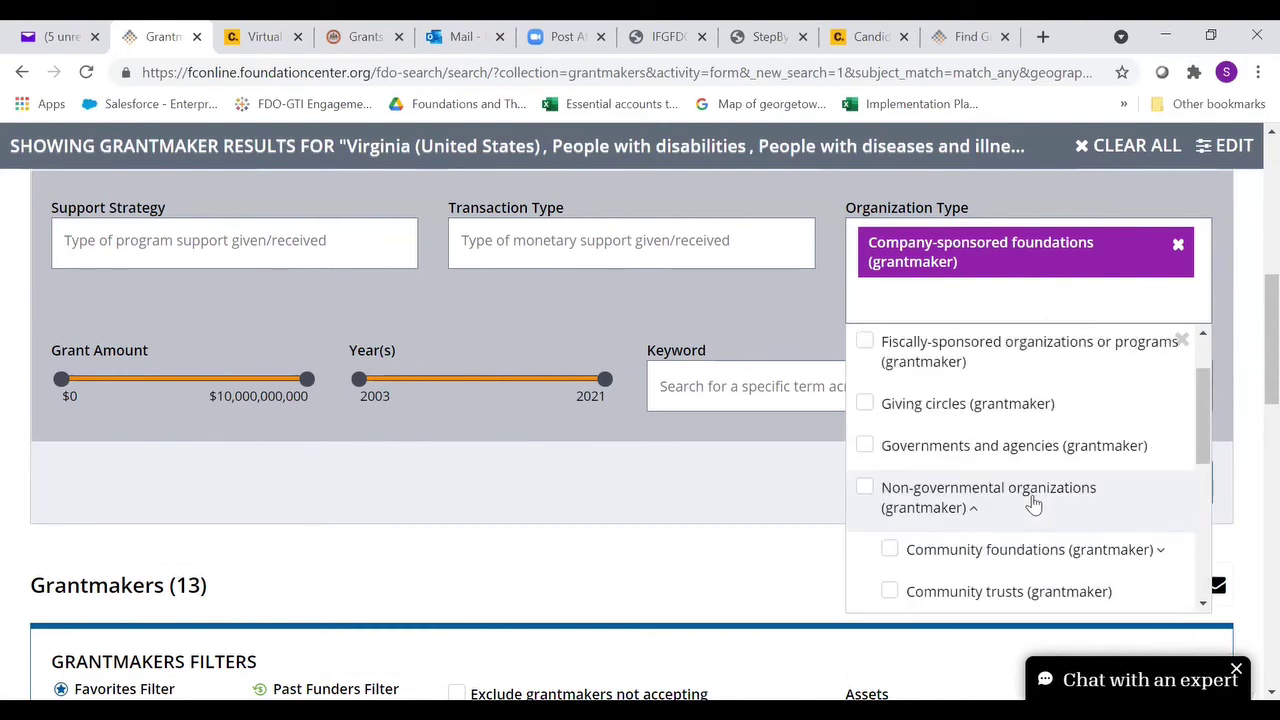
scroll(906, 440, up, 1)
click(866, 382)
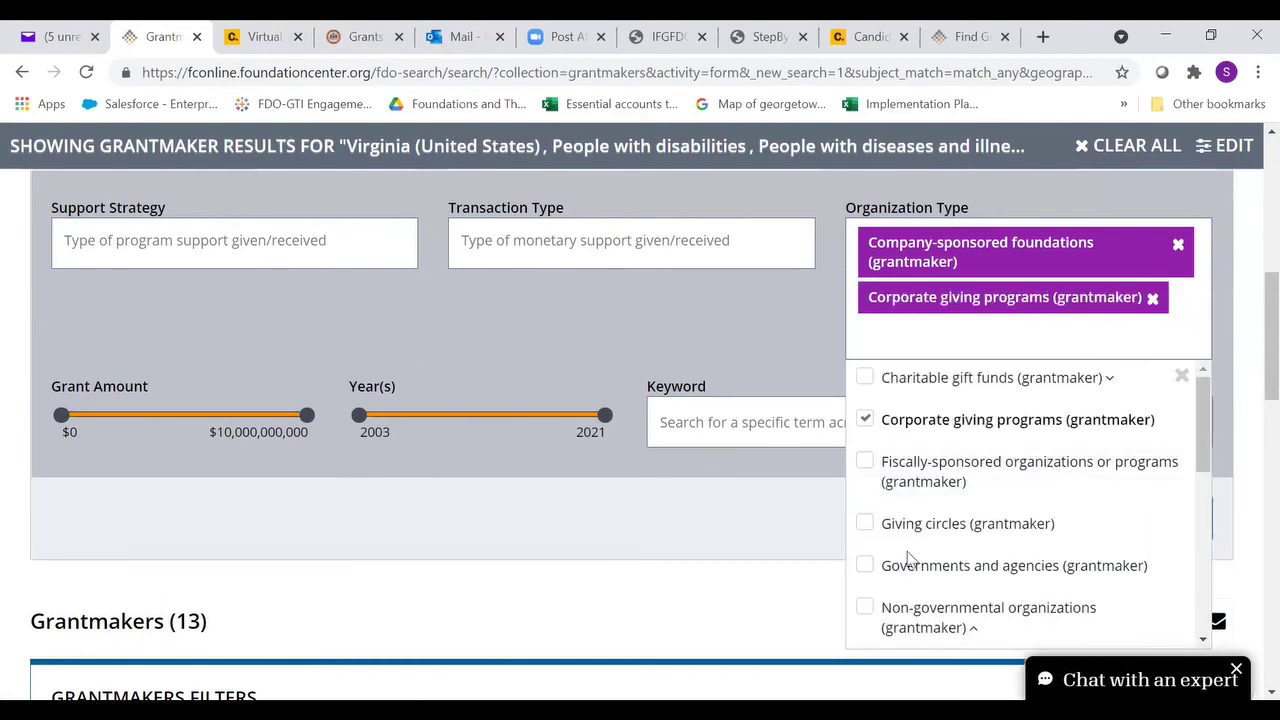
Run the search for Virginia corporate giving programs and company-sponsored foundations, and check the number of grantmakers
click(1051, 523)
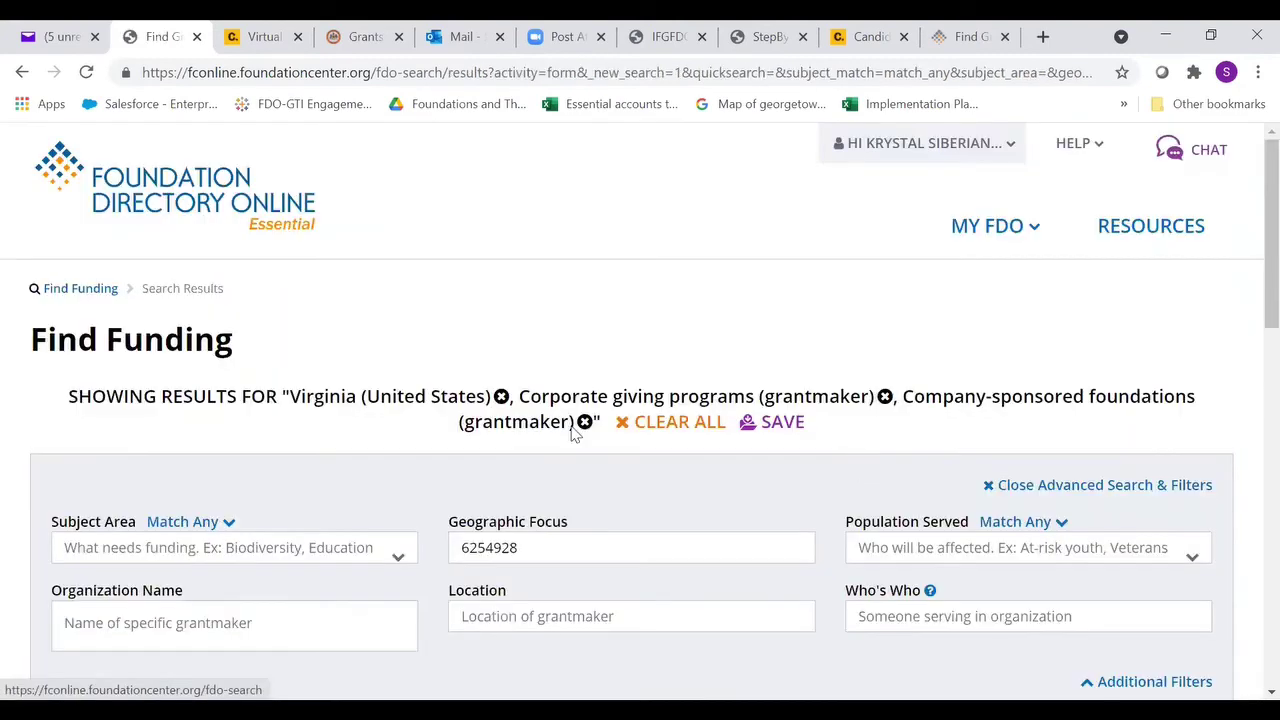
scroll(680, 370, down, 2)
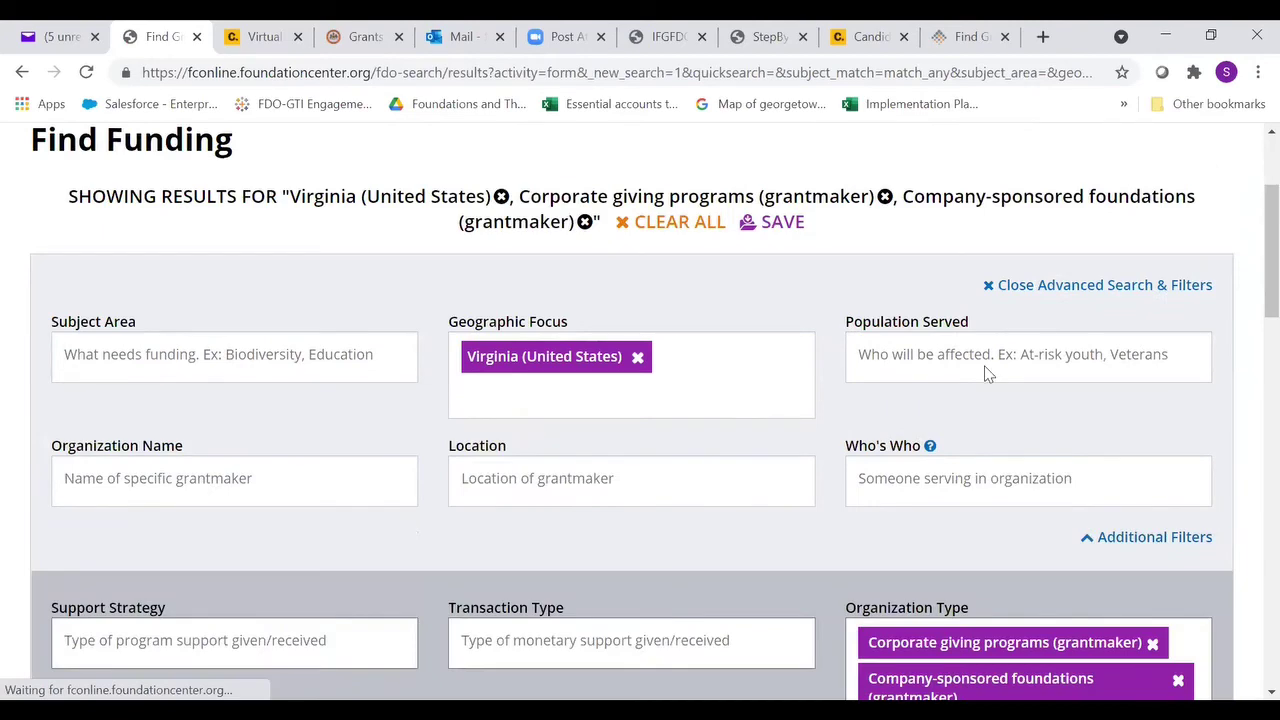
scroll(767, 528, down, 3)
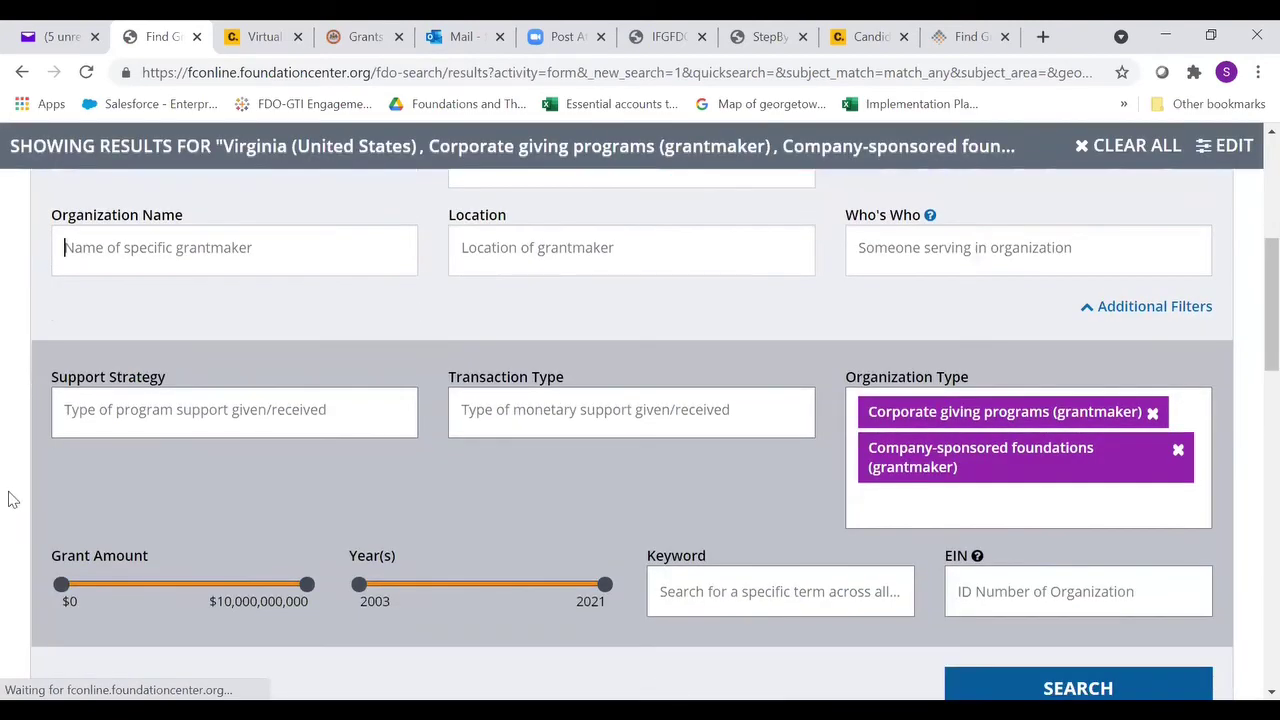
scroll(300, 530, down, 4)
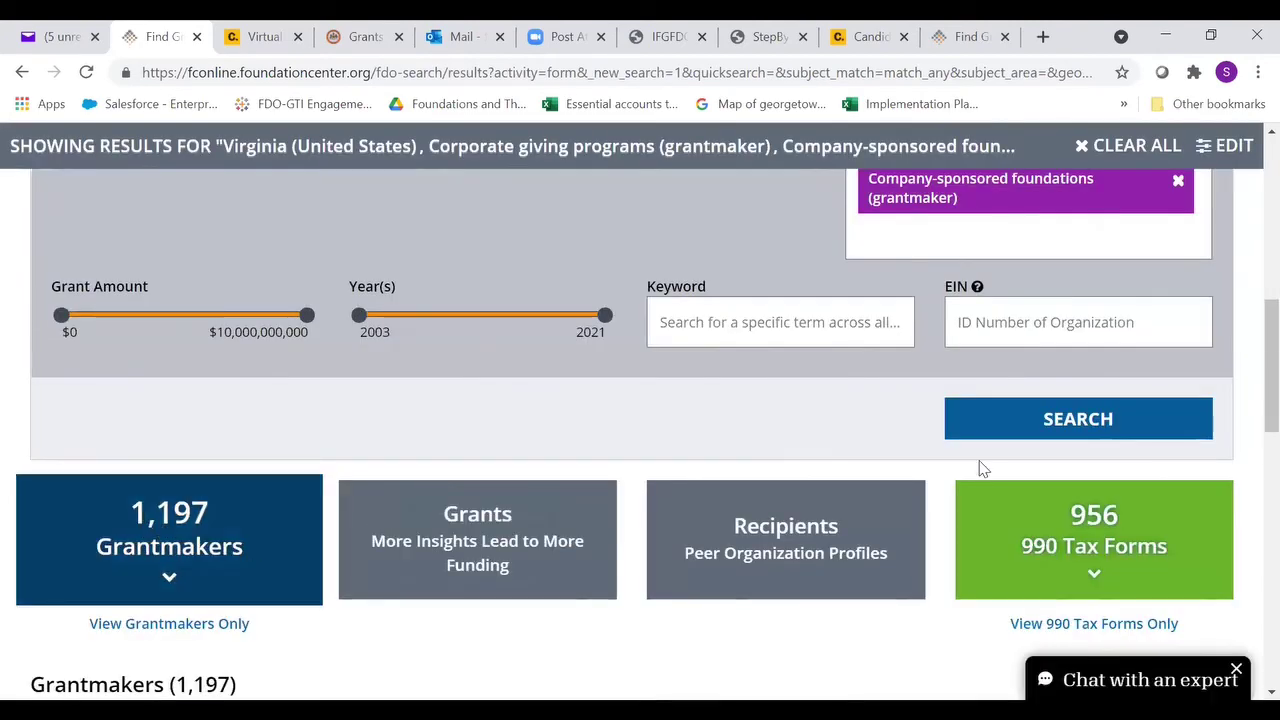
Replace Virginia with Falls Church (Virginia, United States) as the geographic focus
scroll(1000, 466, up, 5)
scroll(989, 428, up, 2)
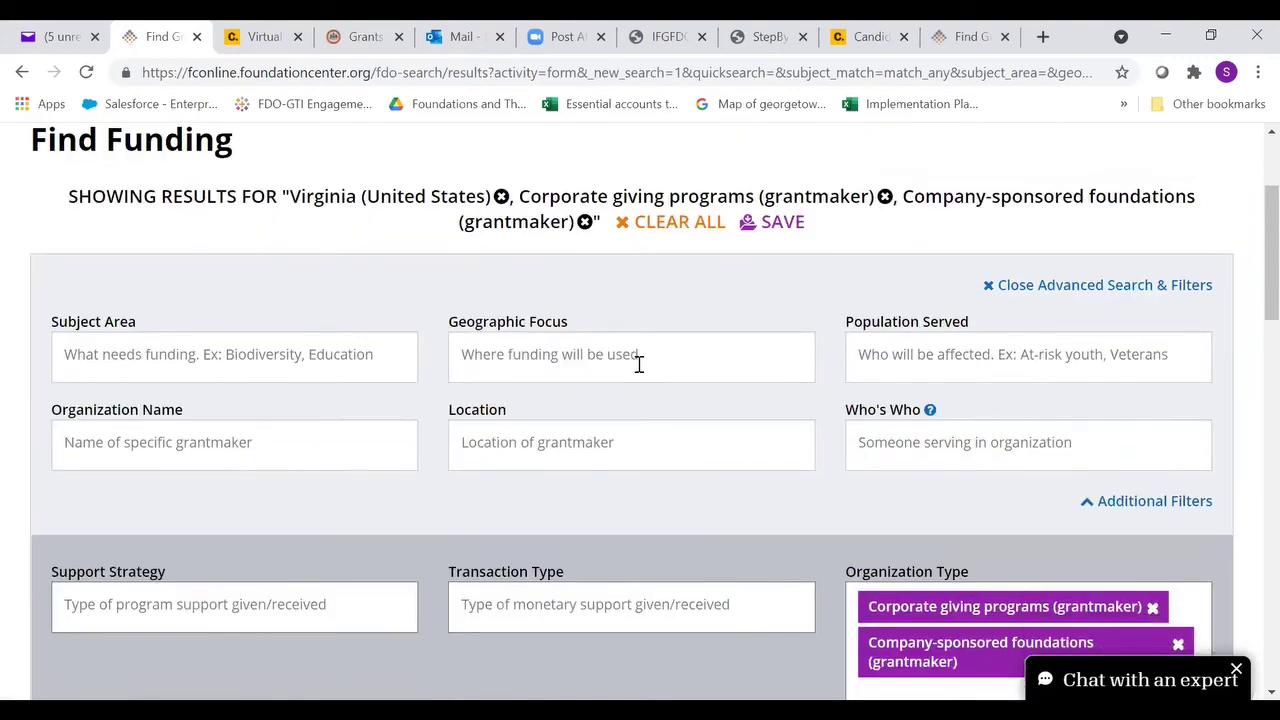
text(falls)
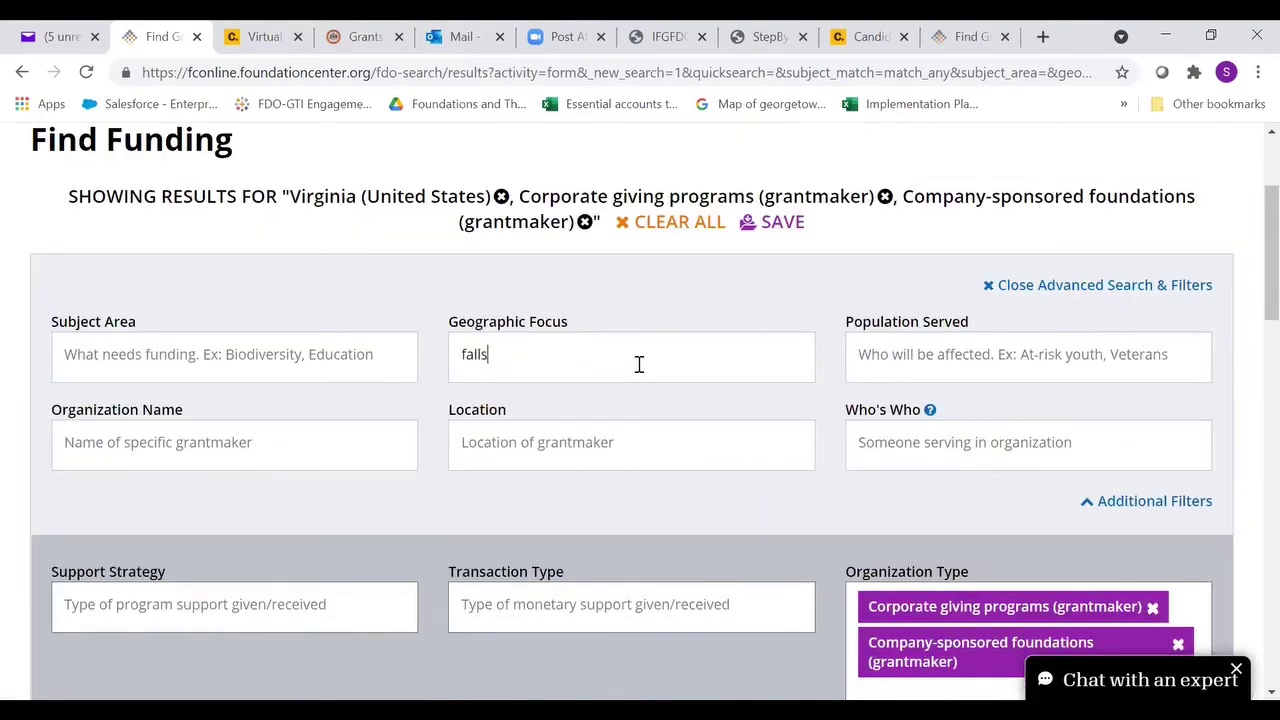
text( church)
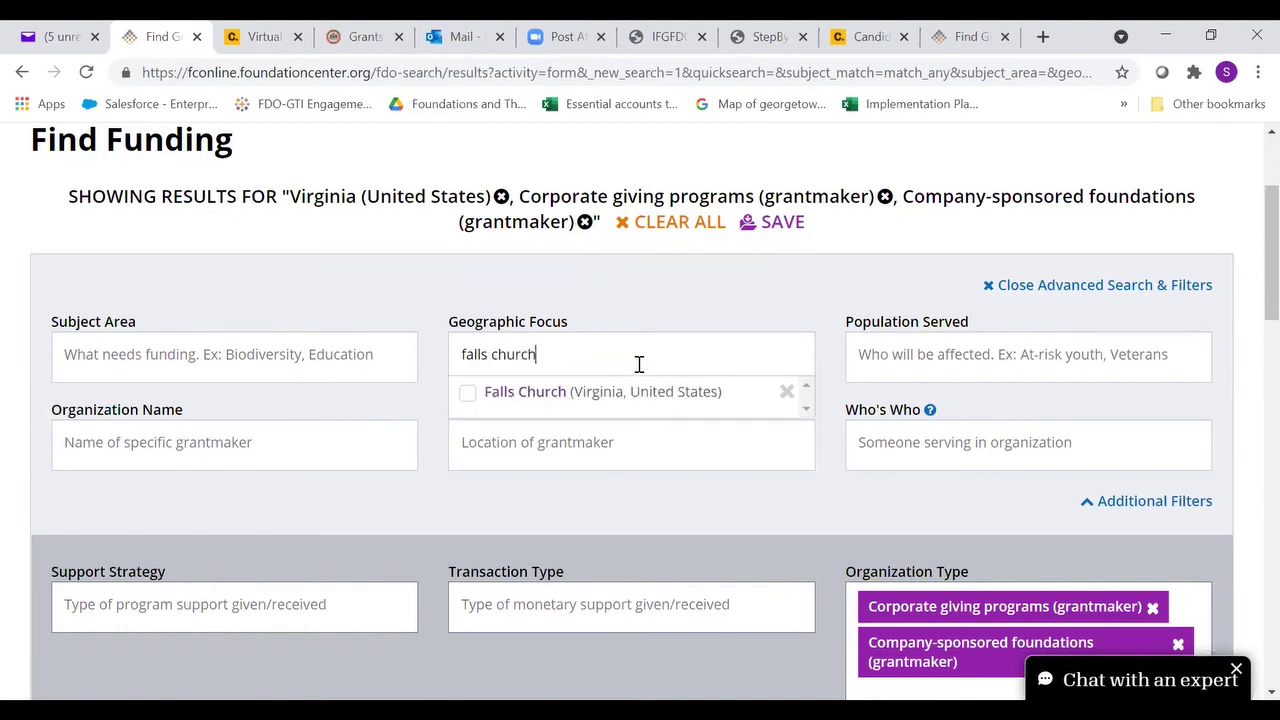
click(468, 392)
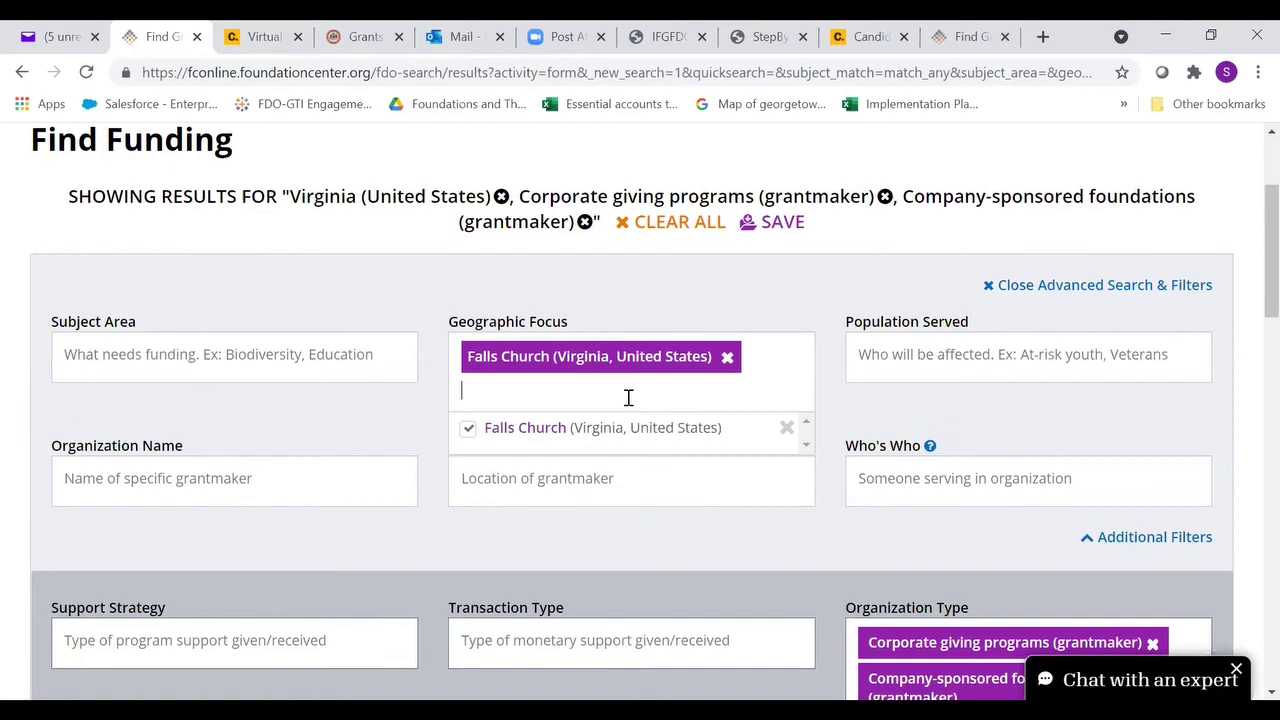
click(766, 288)
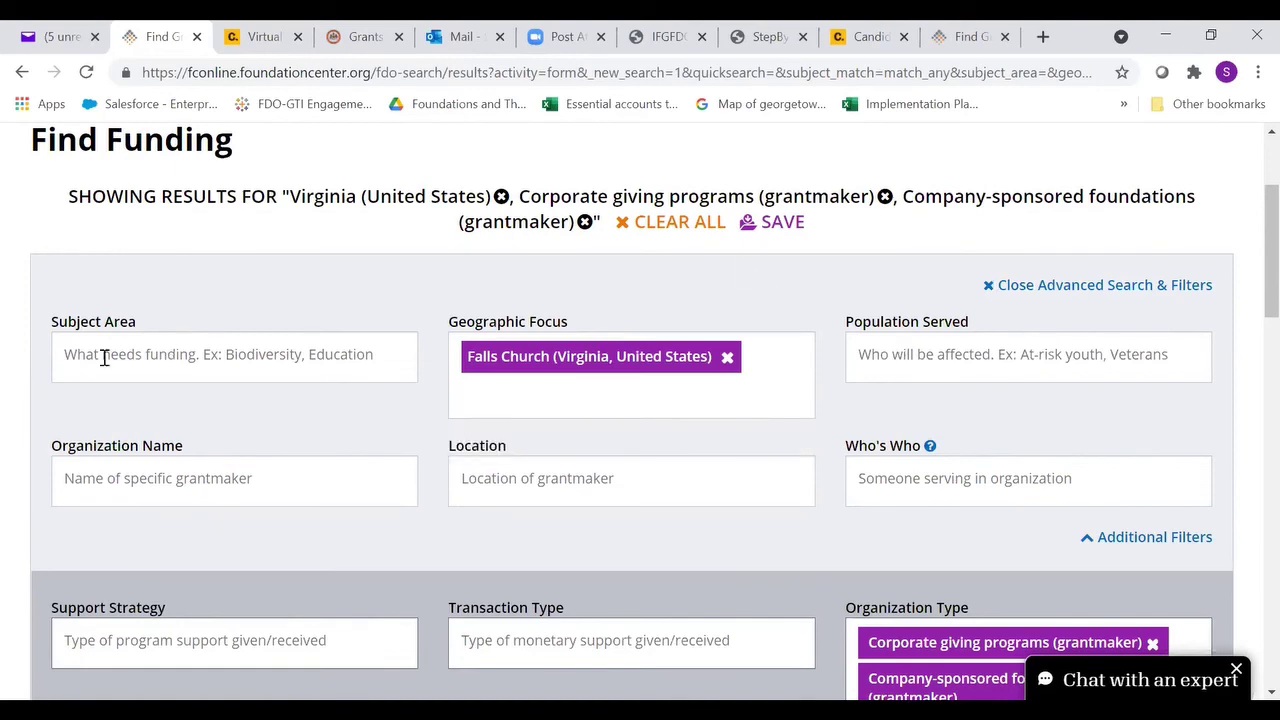
Run the search with the Falls Church focus and both corporate organization types, and check the number of grantmakers
scroll(946, 498, down, 2)
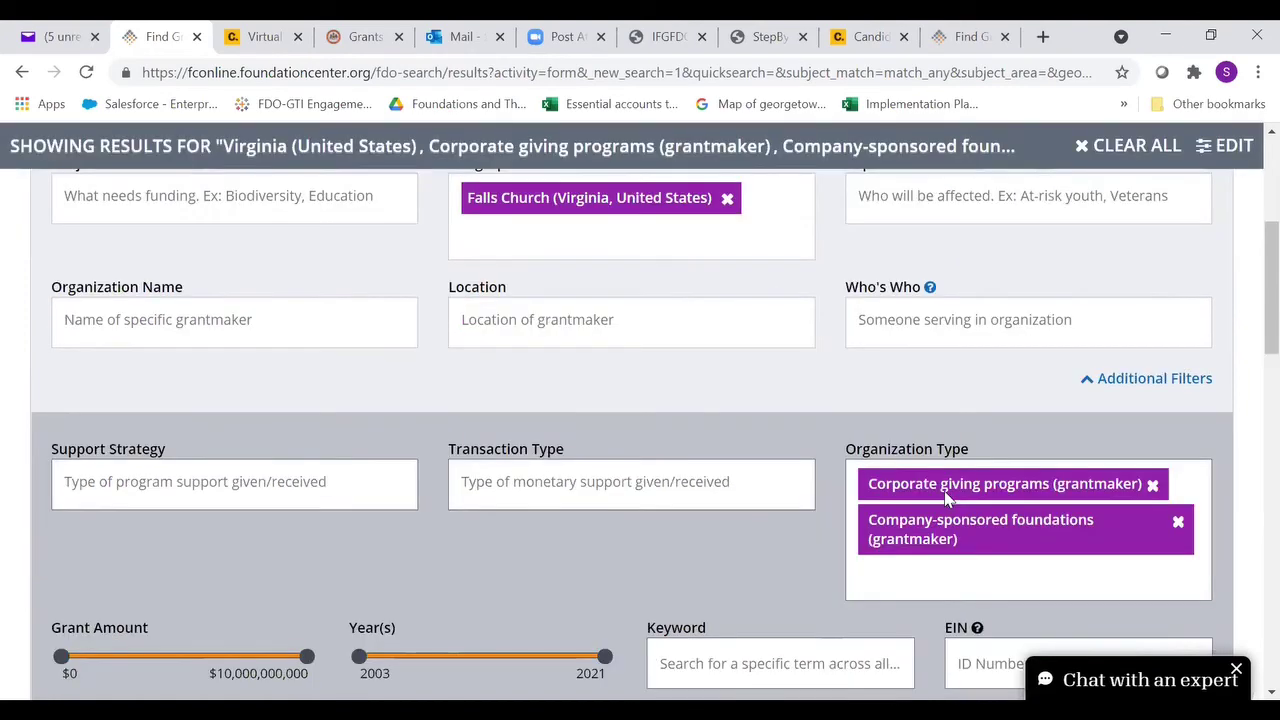
scroll(988, 505, down, 3)
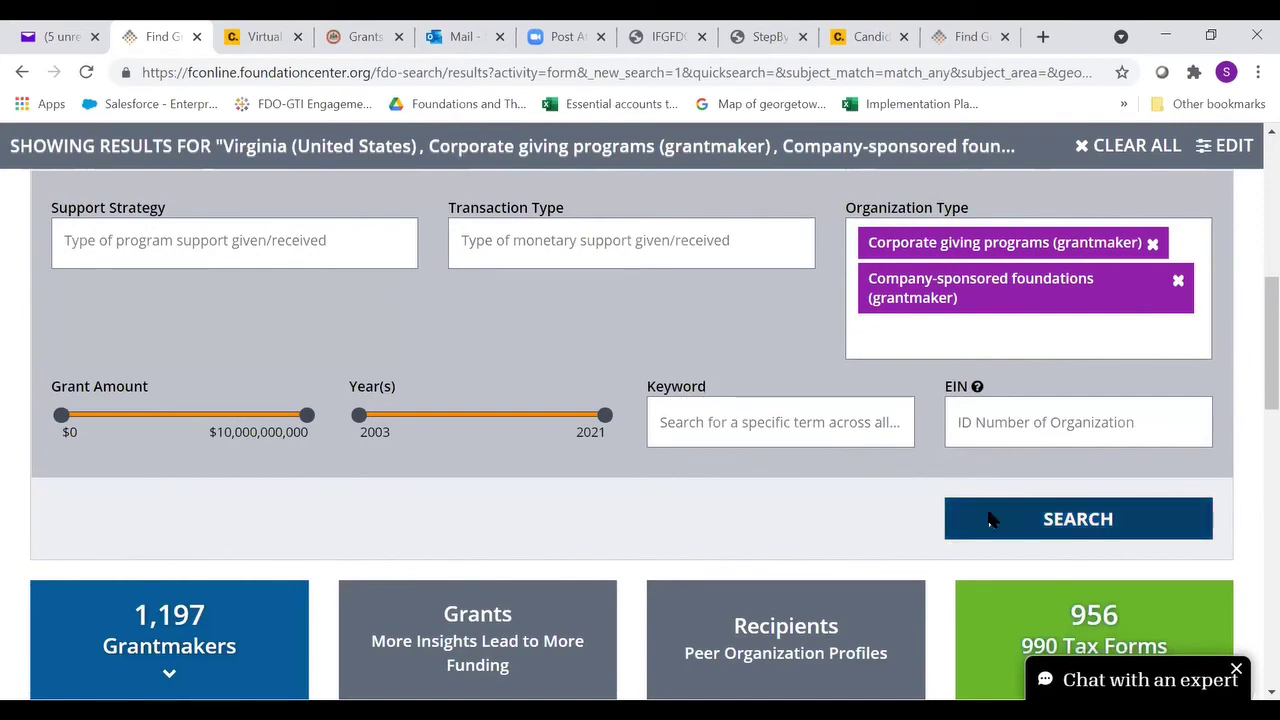
click(990, 518)
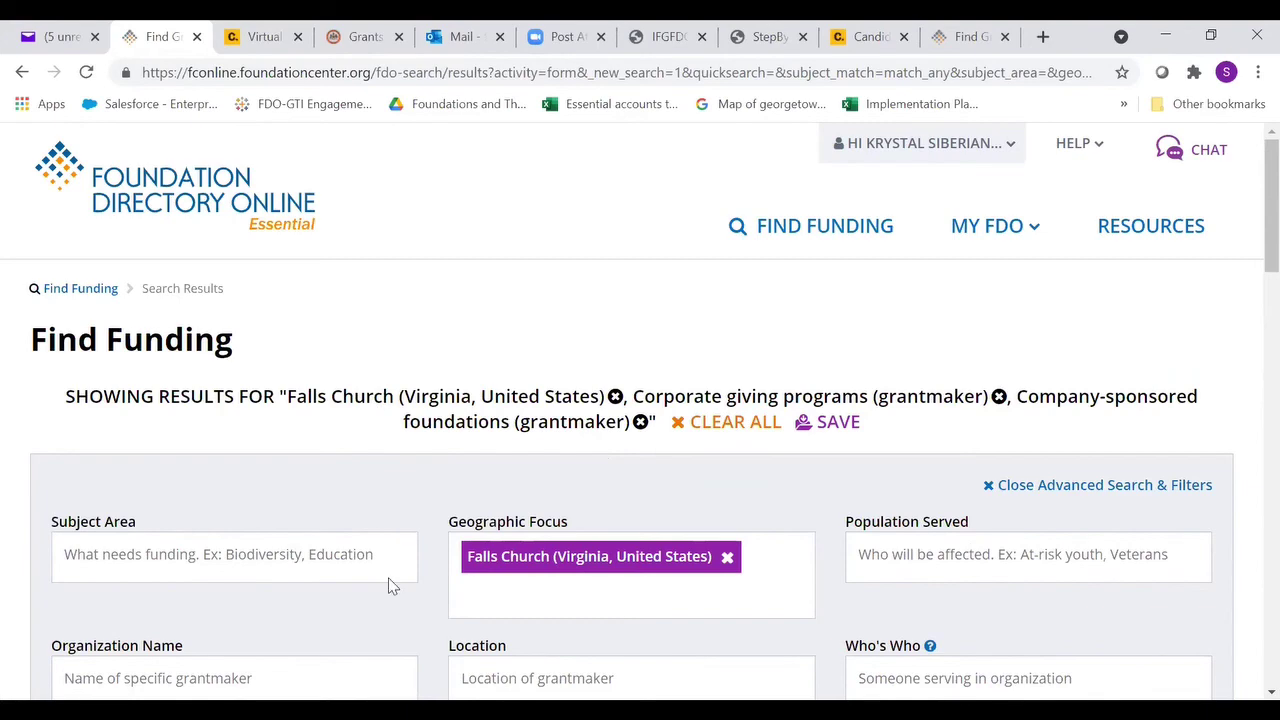
scroll(390, 584, down, 3)
scroll(328, 556, down, 4)
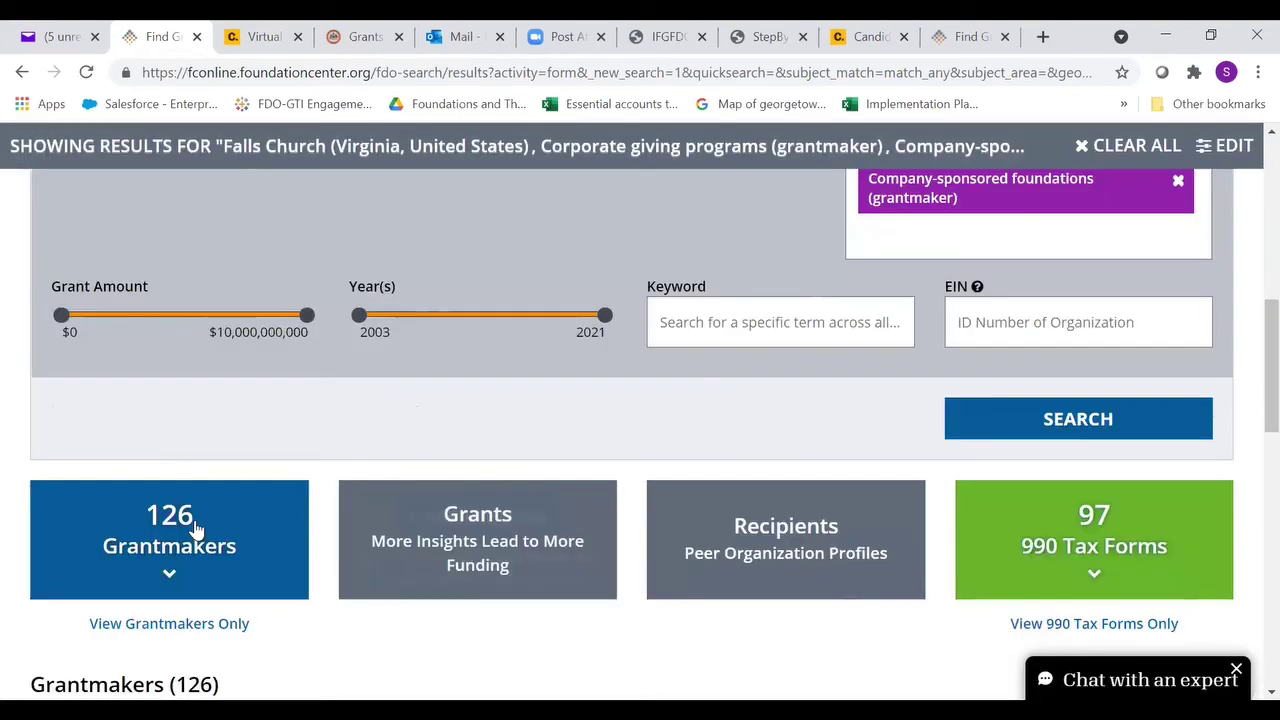
Filter the population served by Children and youth, found under Age Groups
scroll(868, 410, up, 4)
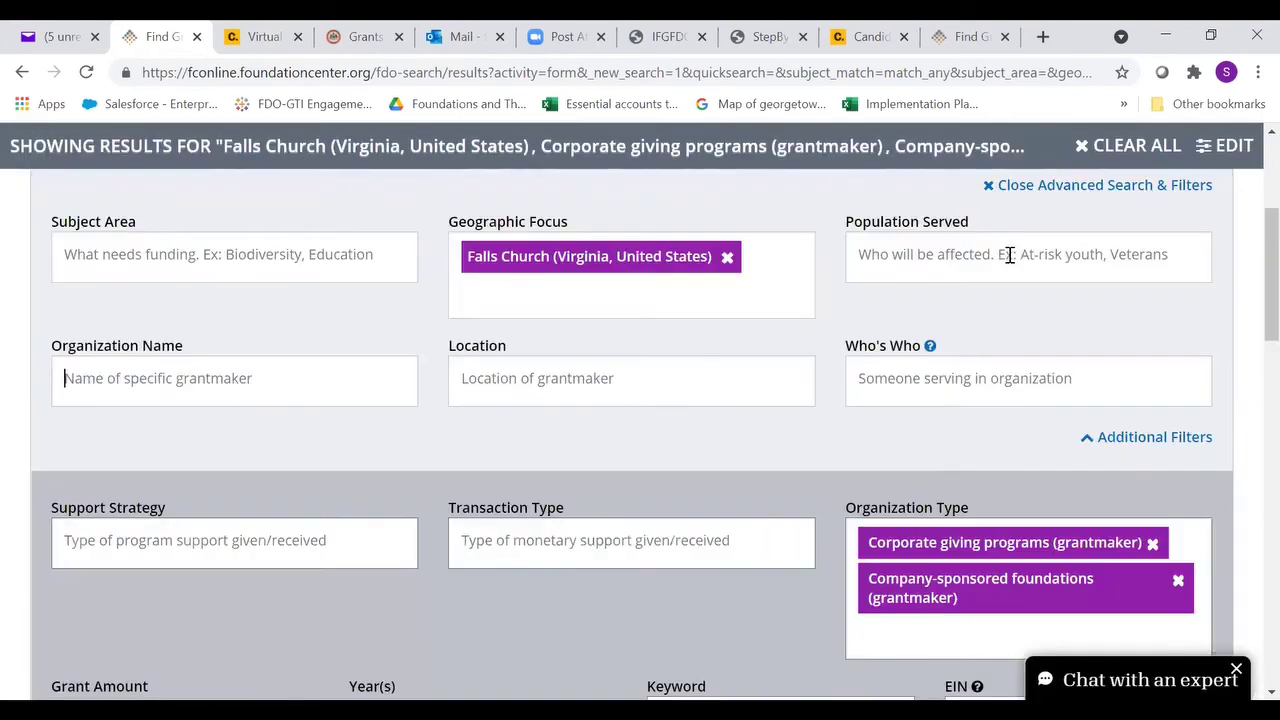
click(951, 278)
click(922, 301)
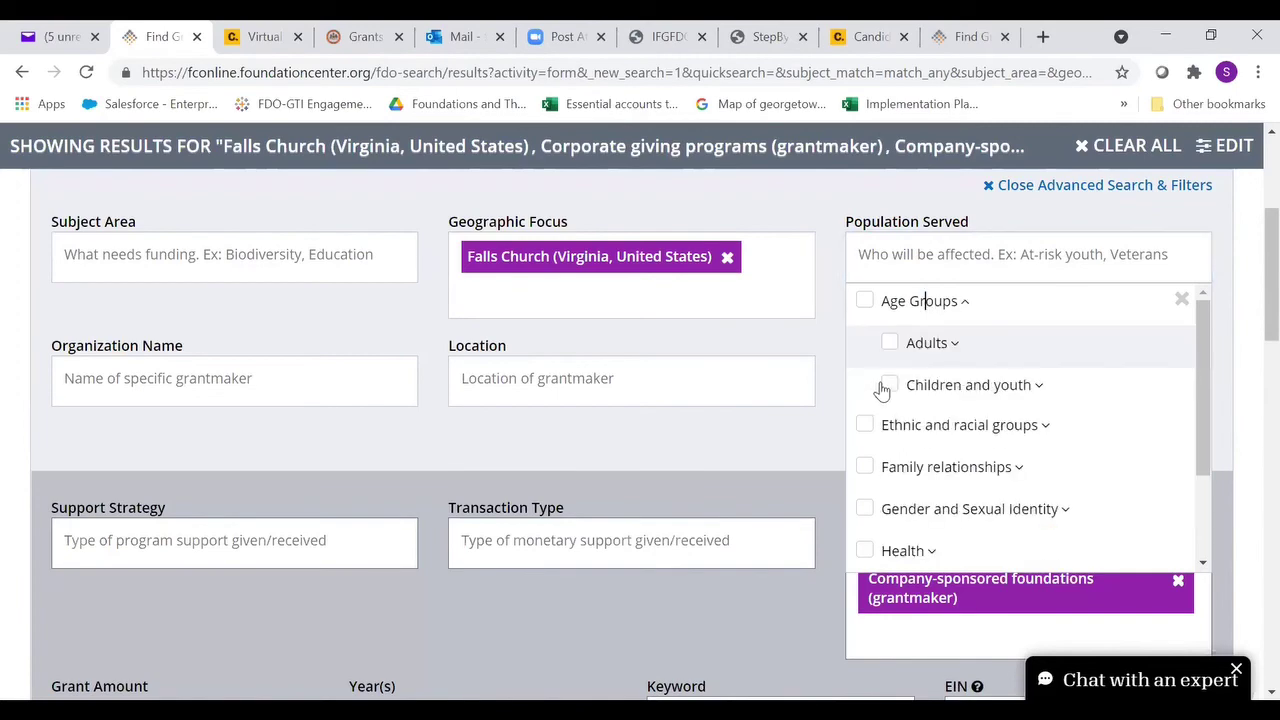
click(887, 386)
click(760, 333)
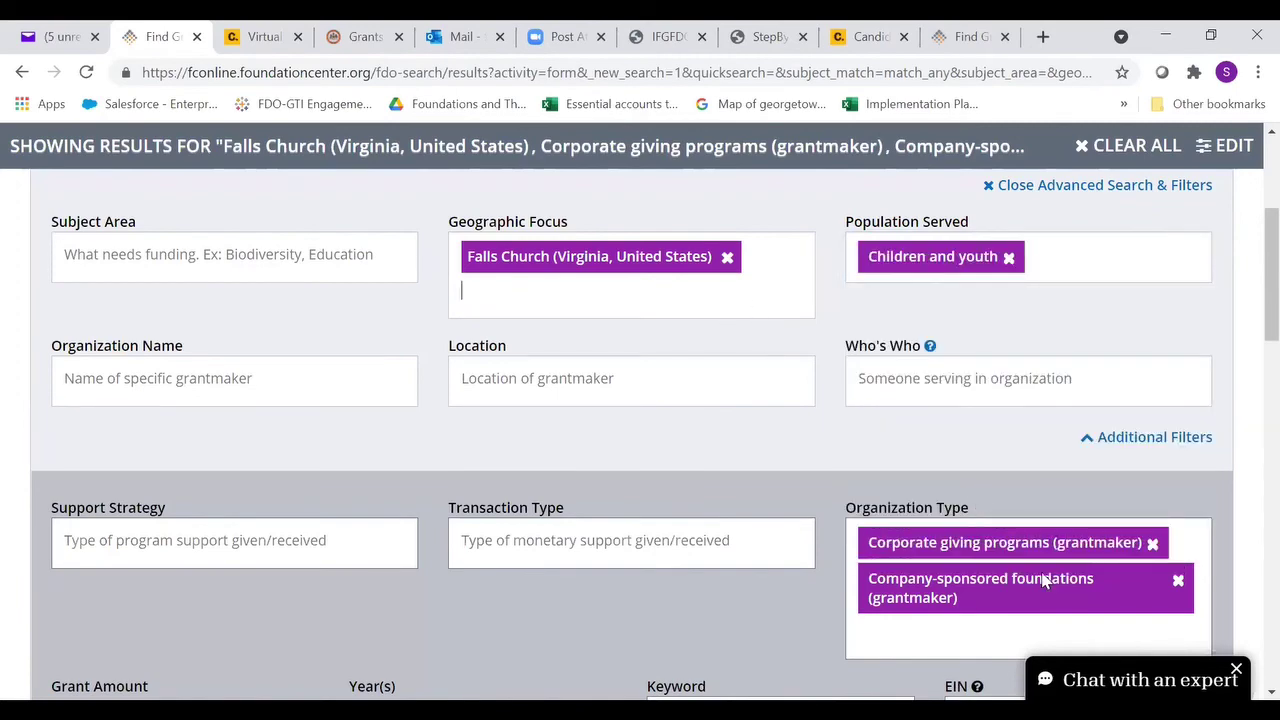
Run the search with the Children and youth filter added and review the applied filters alongside the grantmaker and 990 tax form counts
scroll(1040, 575, down, 2)
scroll(1003, 523, down, 1)
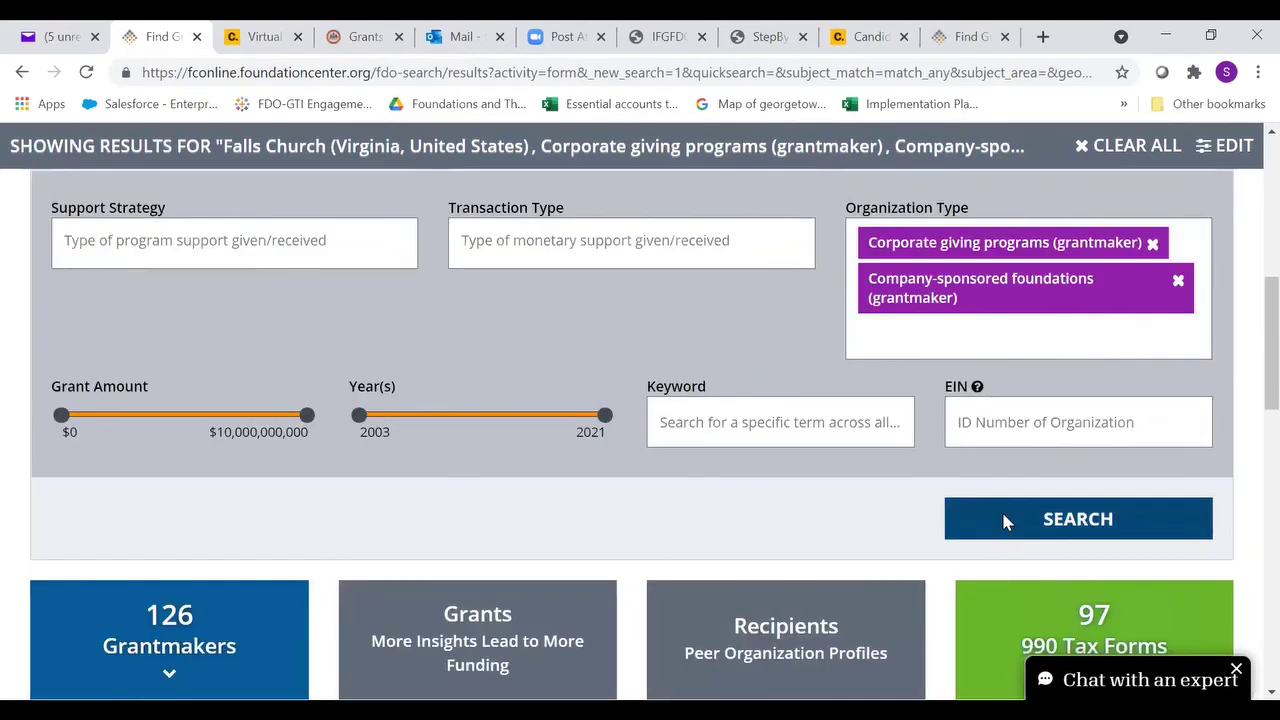
click(1005, 521)
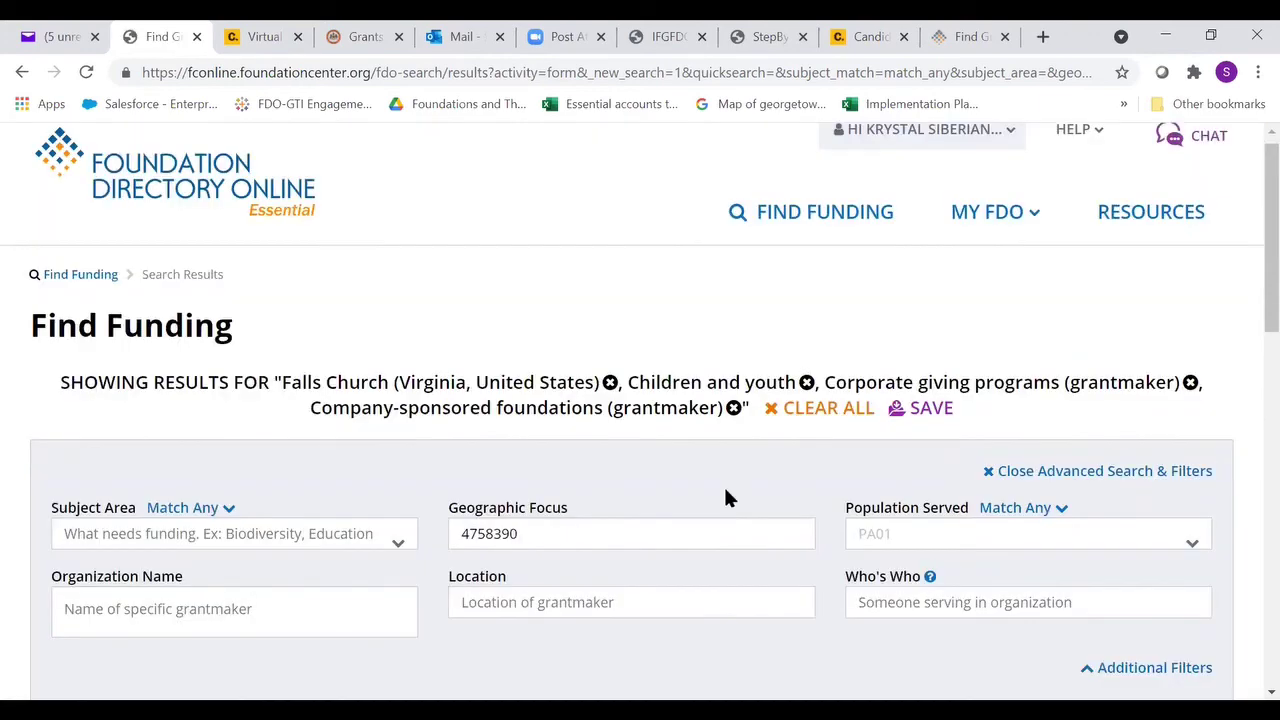
scroll(543, 500, down, 5)
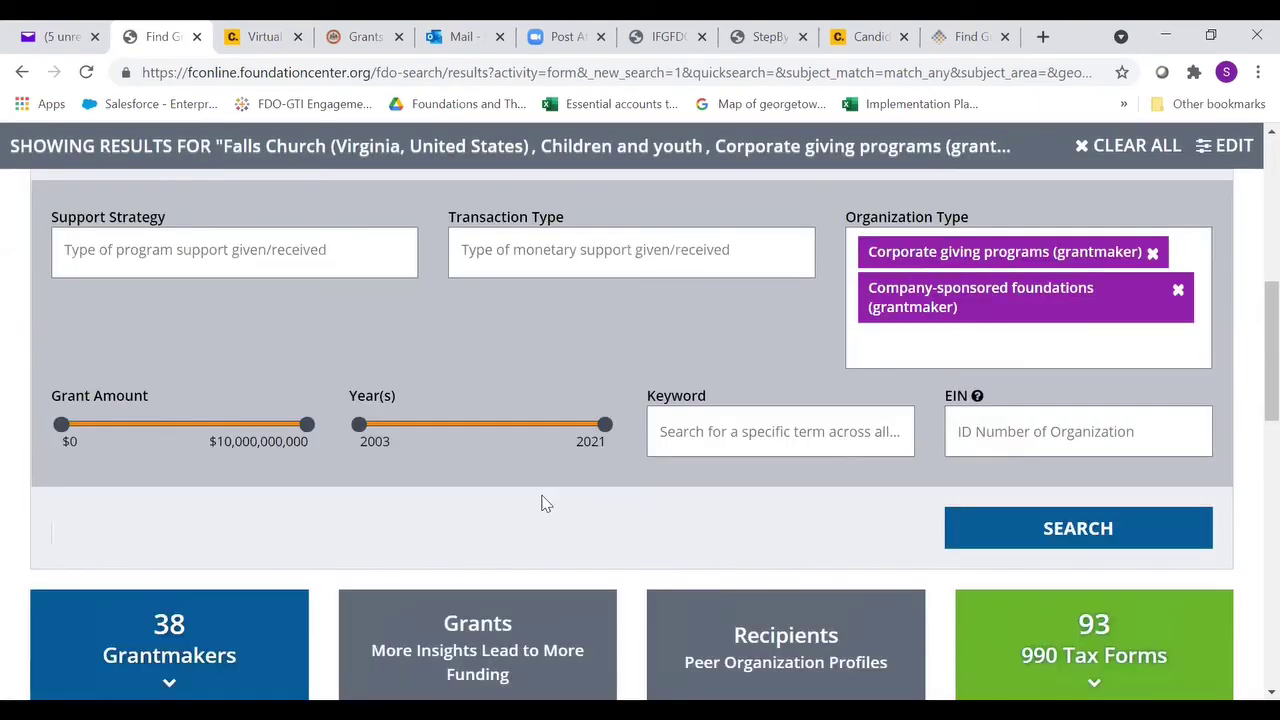
scroll(501, 482, down, 2)
scroll(501, 482, up, 1)
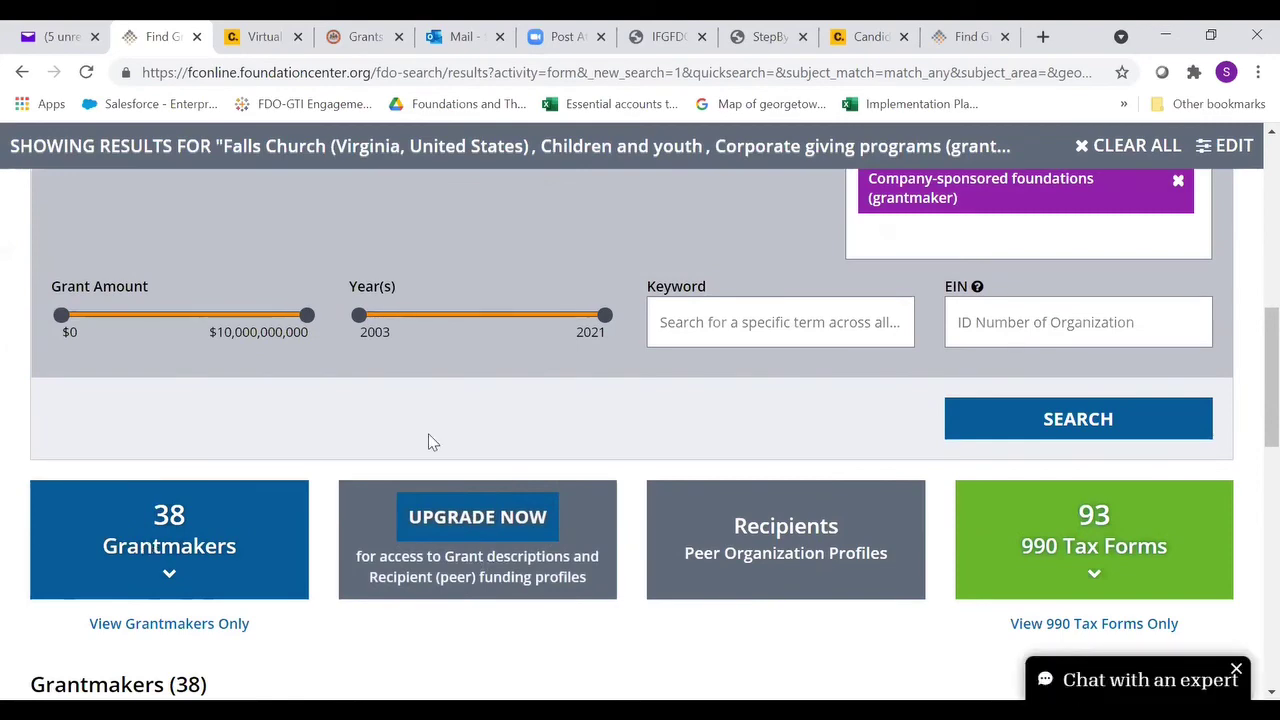
scroll(591, 338, up, 5)
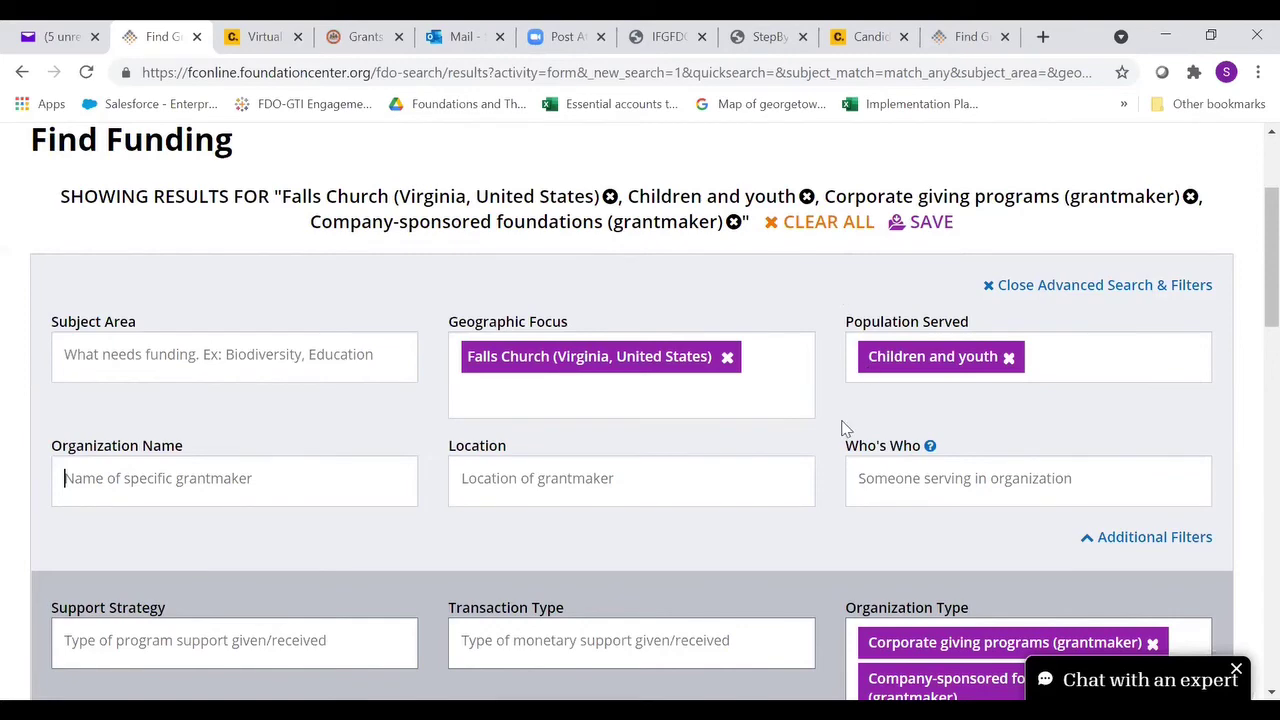
scroll(585, 450, down, 1)
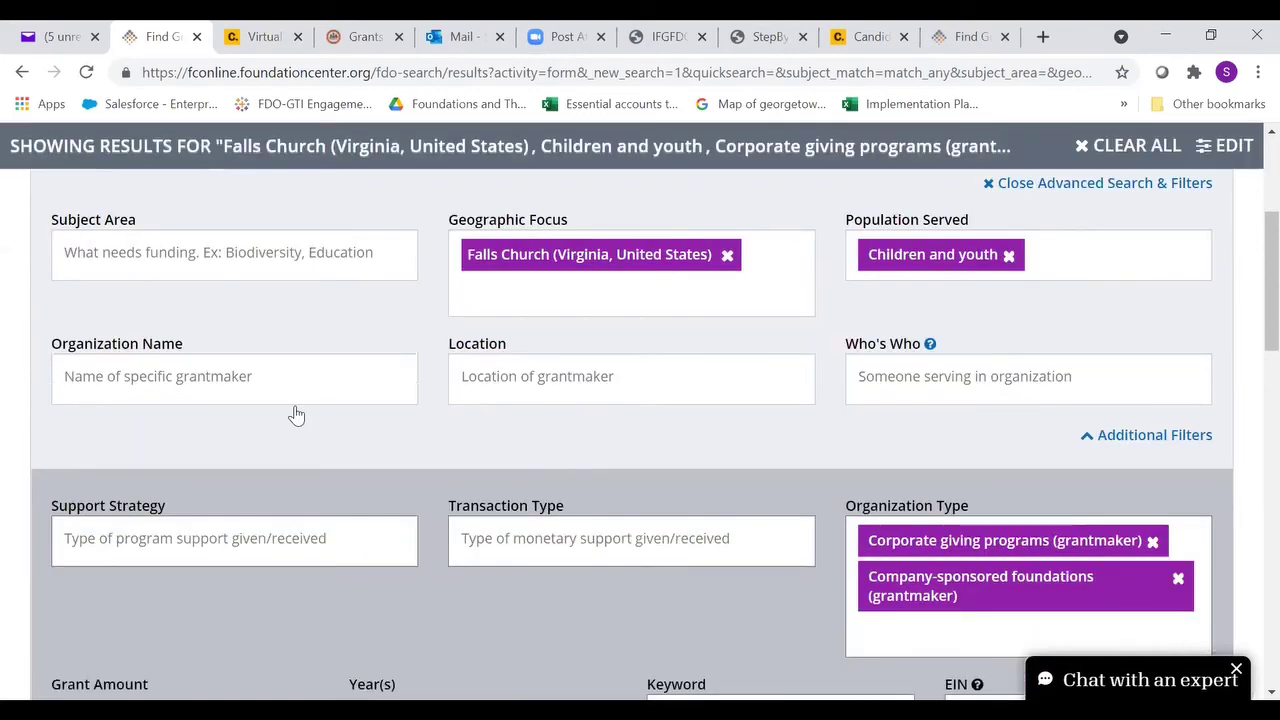
scroll(163, 447, down, 5)
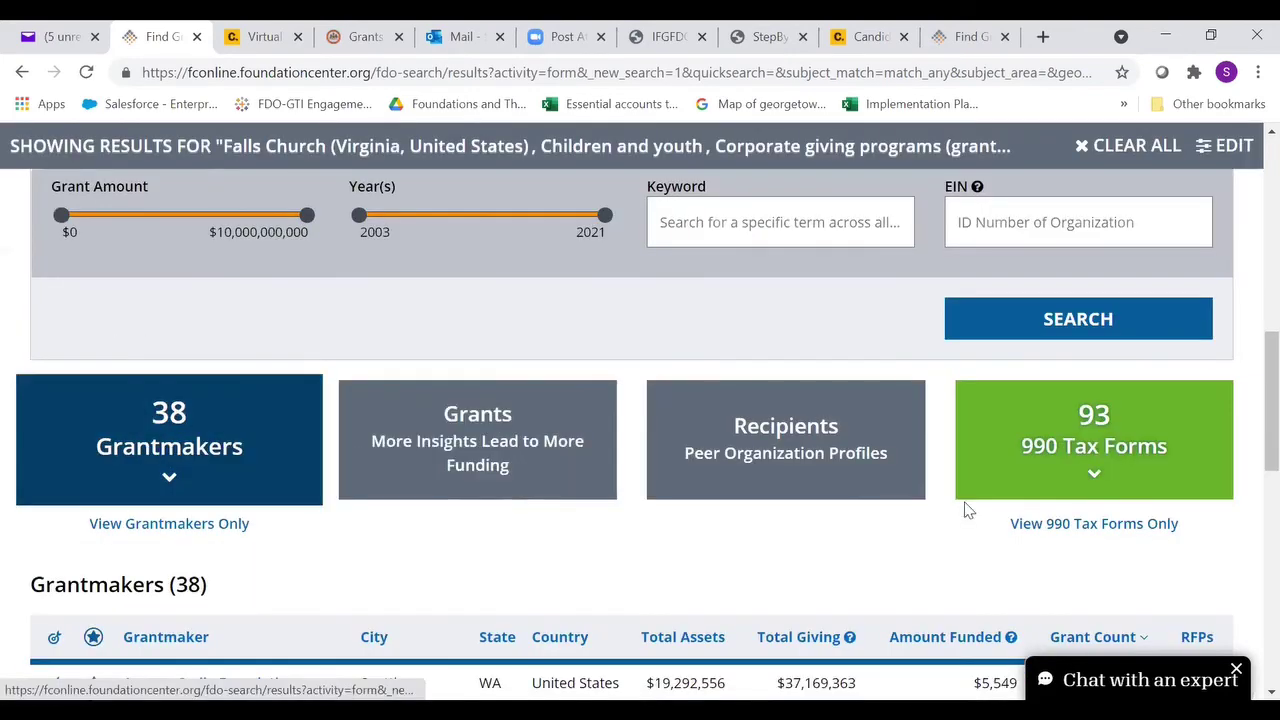
scroll(968, 510, up, 5)
scroll(656, 287, up, 1)
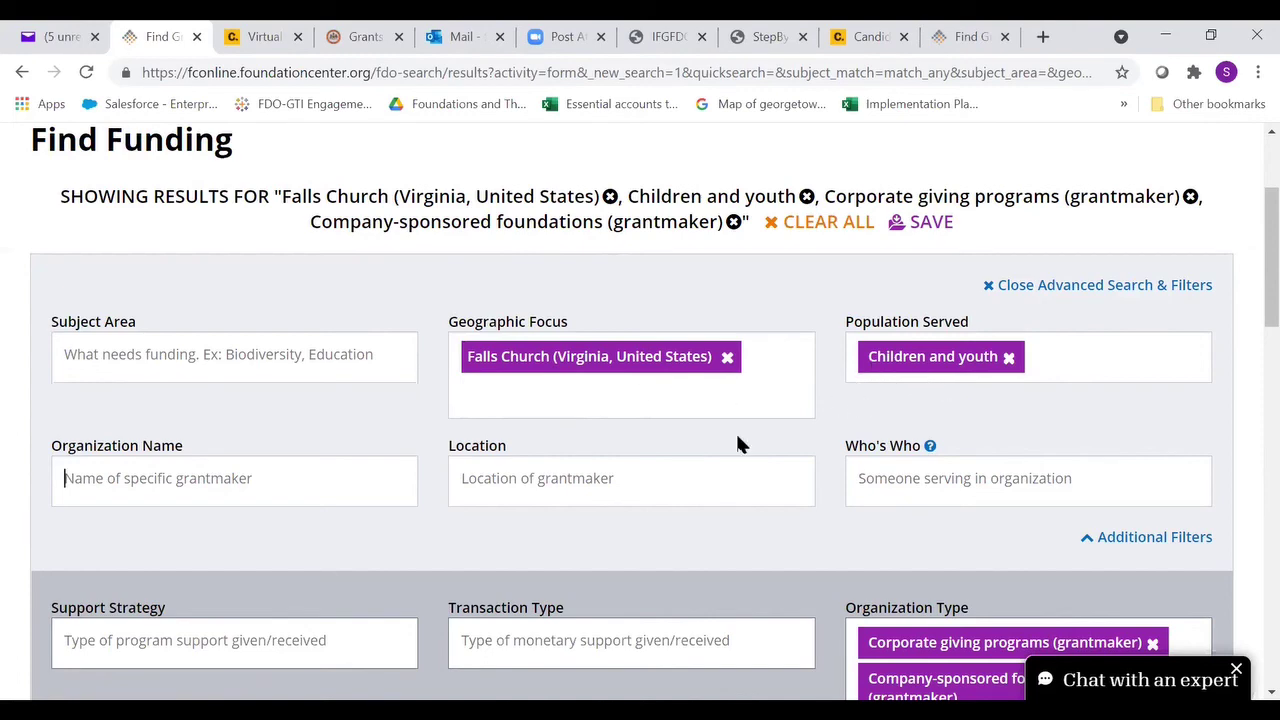
Compare the grantmakers list sorted by Amount Funded with the same list sorted by Grant Count
scroll(735, 431, down, 3)
scroll(728, 452, down, 6)
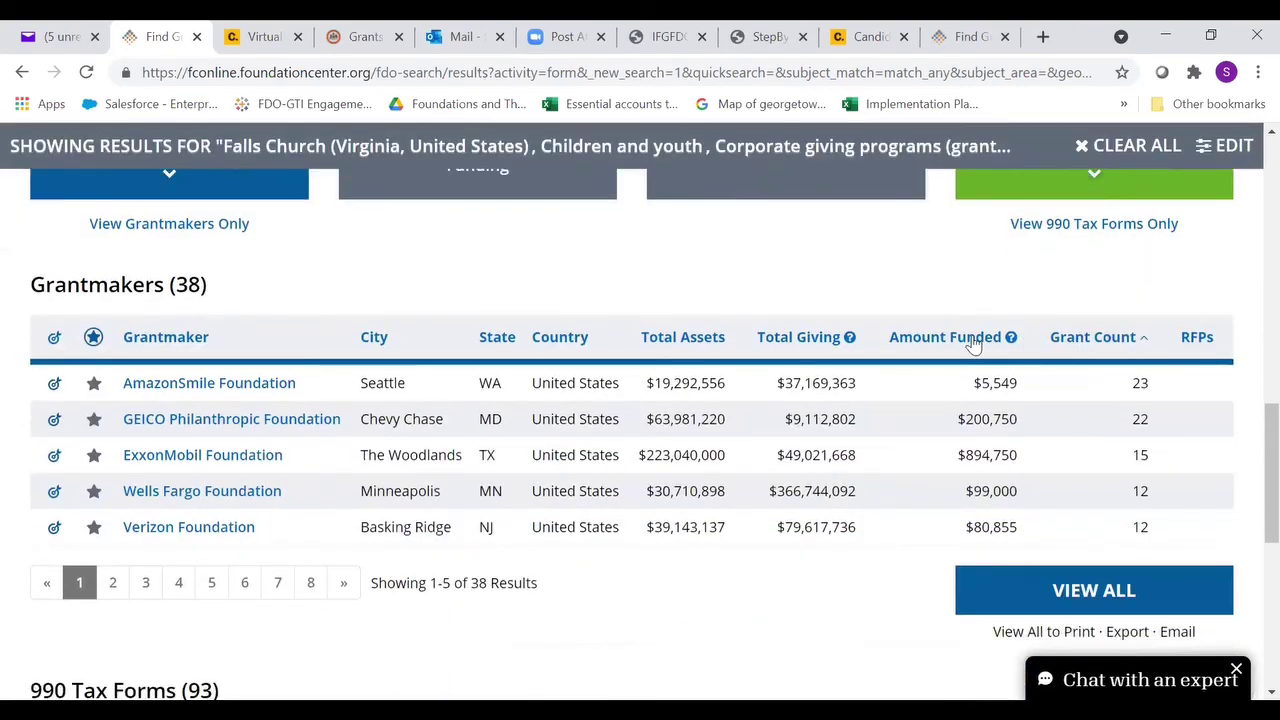
click(968, 341)
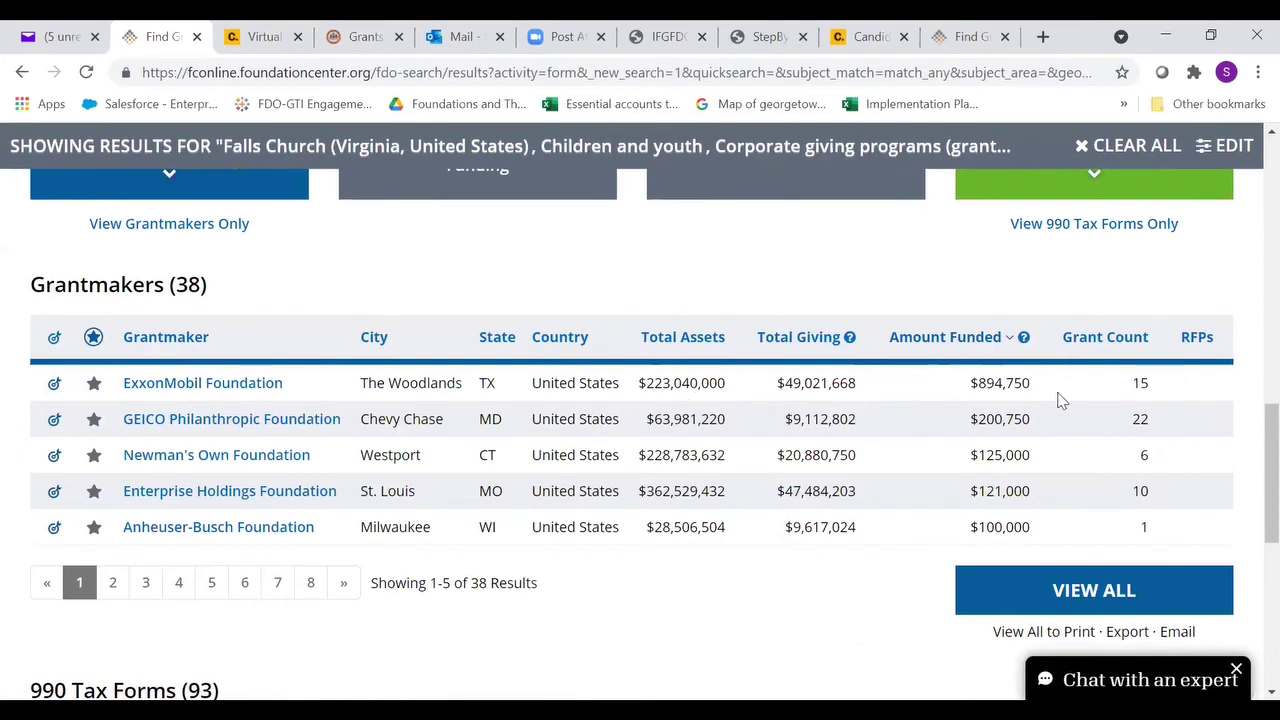
click(1088, 338)
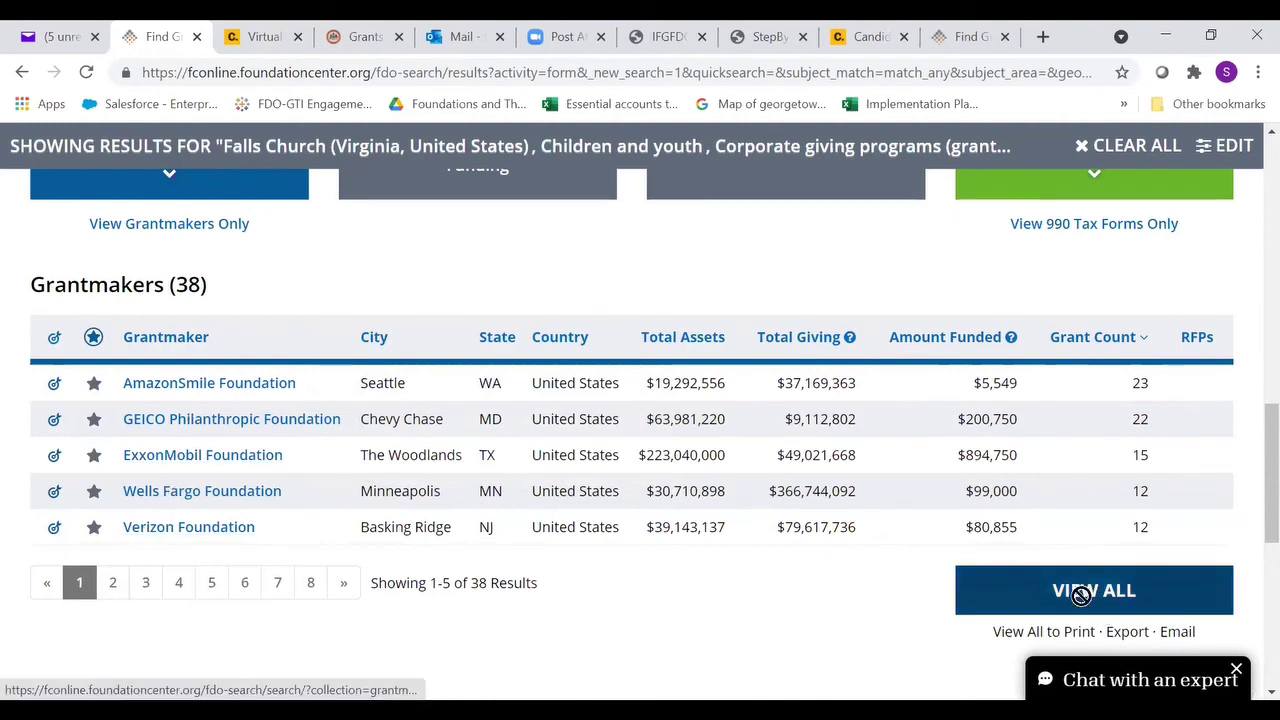
Look over the grantmakers and 990 tax forms lists and return to the search criteria summary
scroll(1088, 598, down, 3)
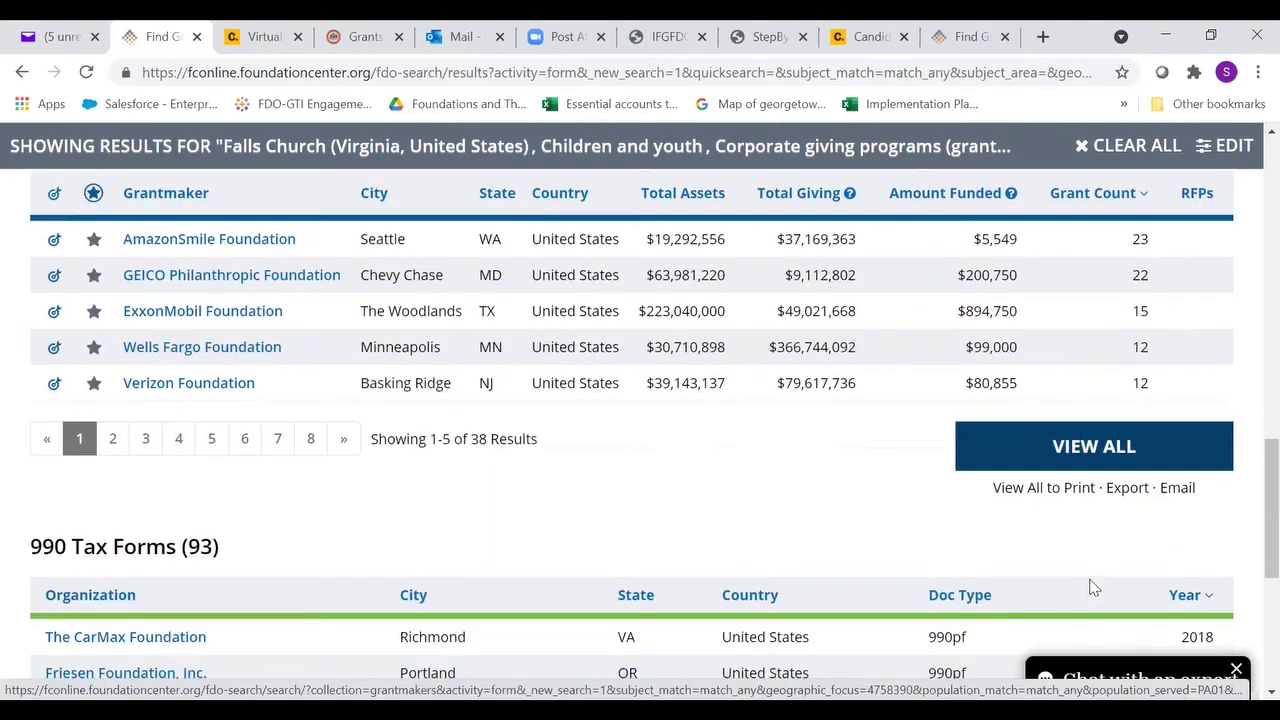
scroll(1010, 485, up, 9)
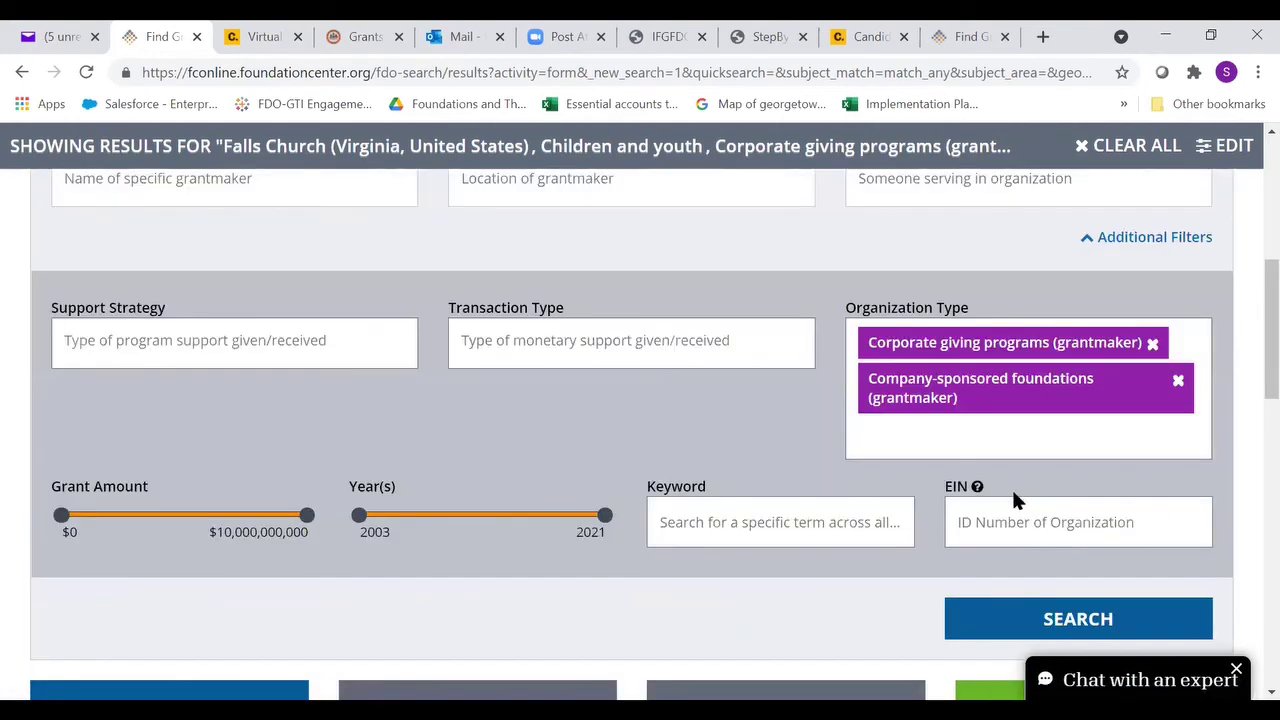
scroll(900, 510, down, 4)
scroll(820, 530, up, 2)
scroll(820, 530, down, 3)
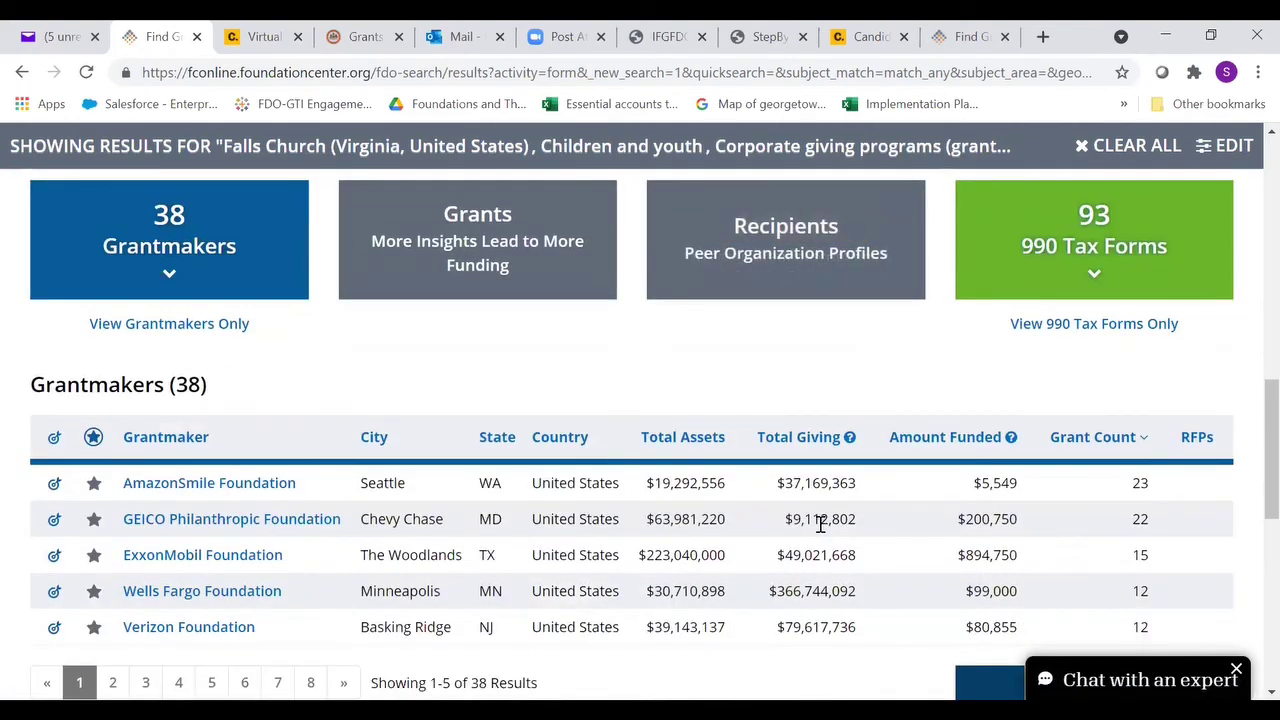
scroll(820, 525, up, 12)
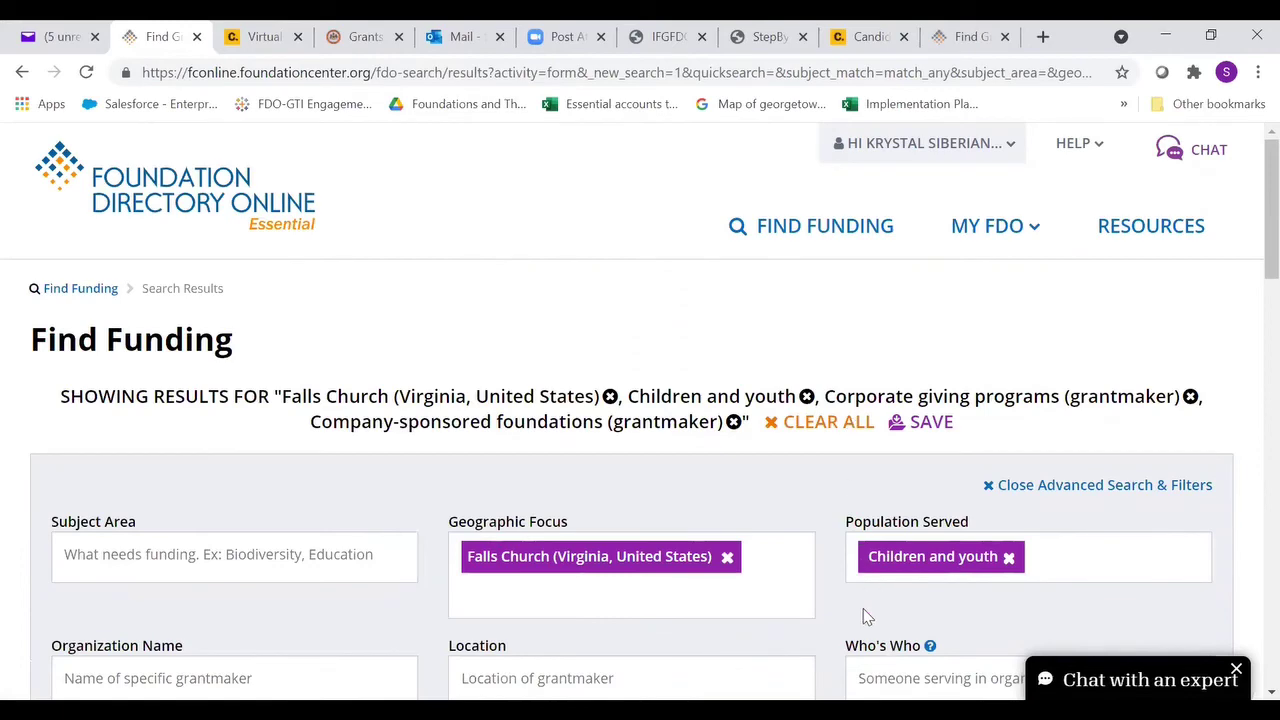